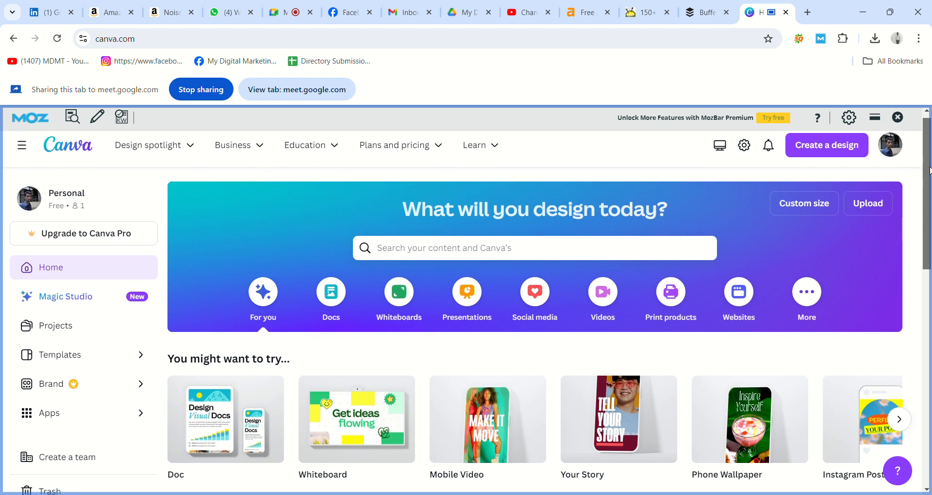
Browse the Recent designs list and check the Google Meet tab before returning to Canva
scroll(929, 165, up, 1)
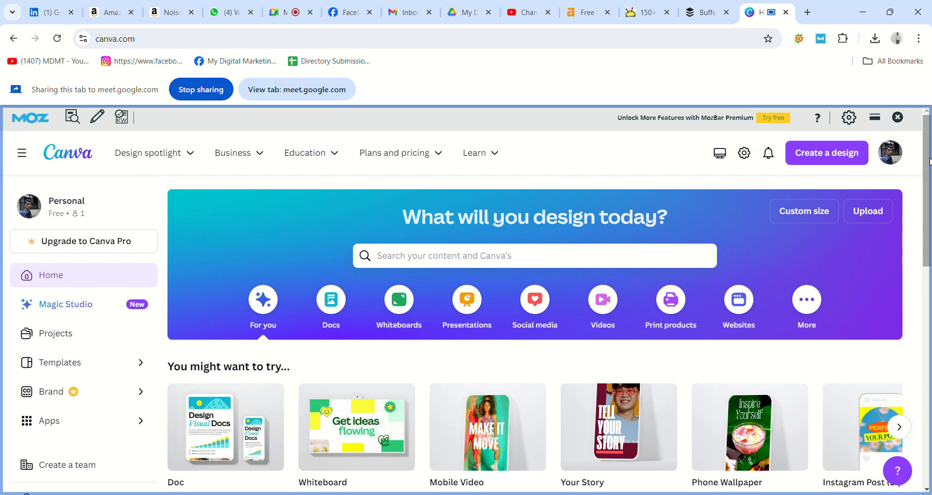
drag(929, 162, 930, 339)
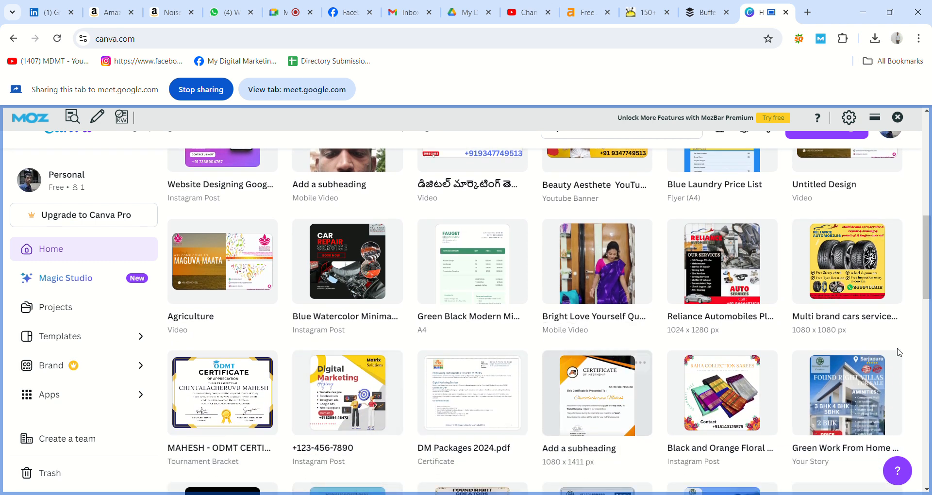
scroll(922, 301, down, 3)
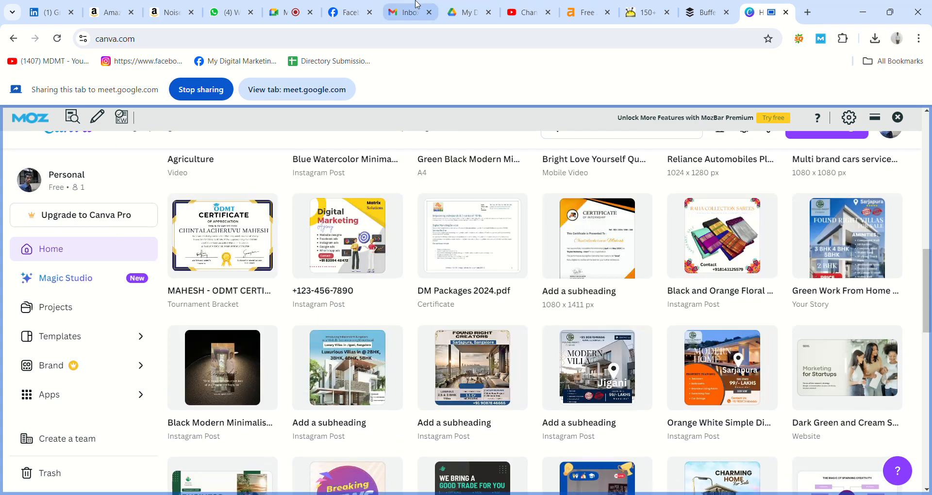
click(274, 12)
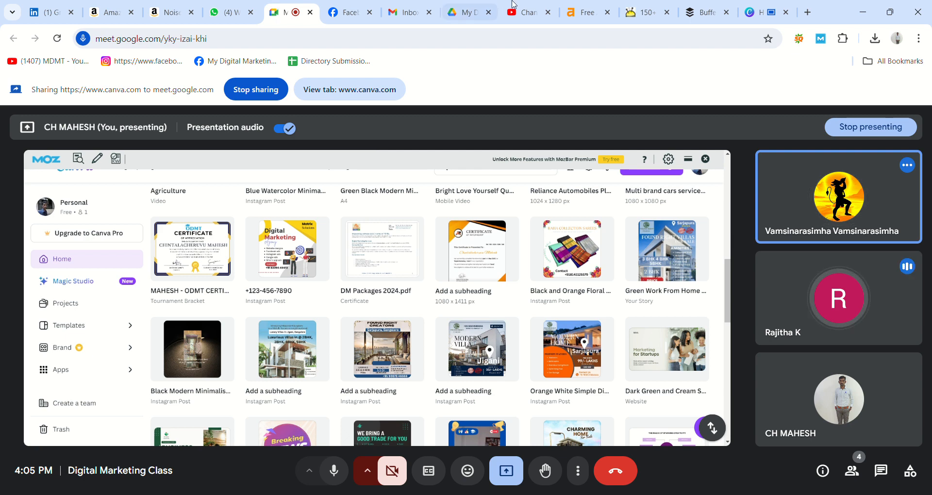
click(771, 10)
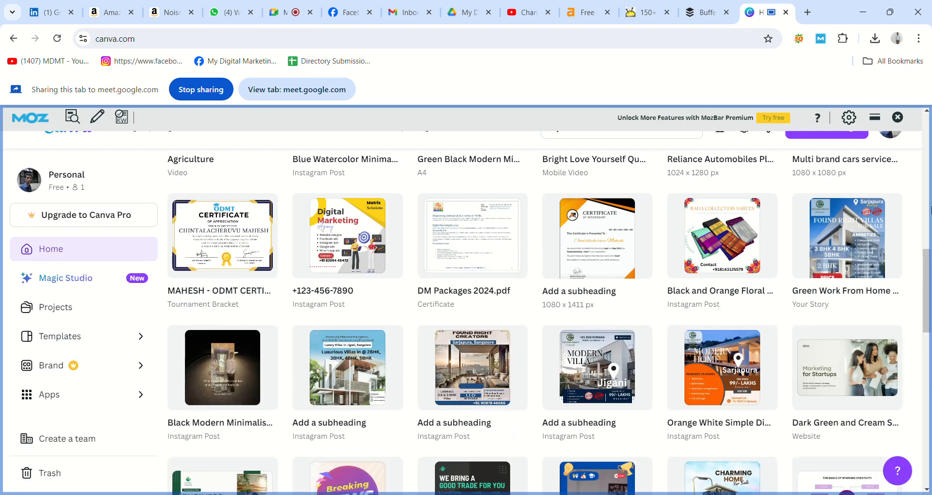
Show the More category's suggestions, such as Infographic, Book Cover and Mind Map
drag(930, 279, 931, 319)
scroll(930, 319, down, 2)
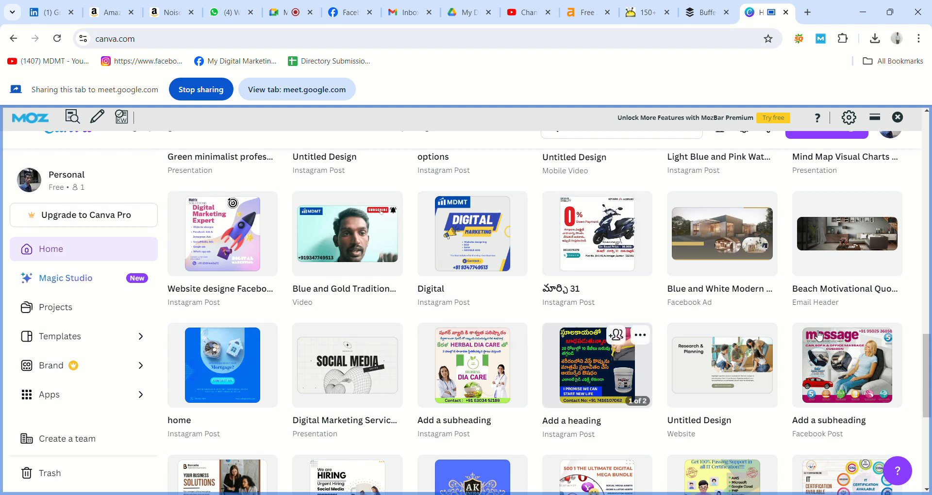
drag(928, 354, 922, 127)
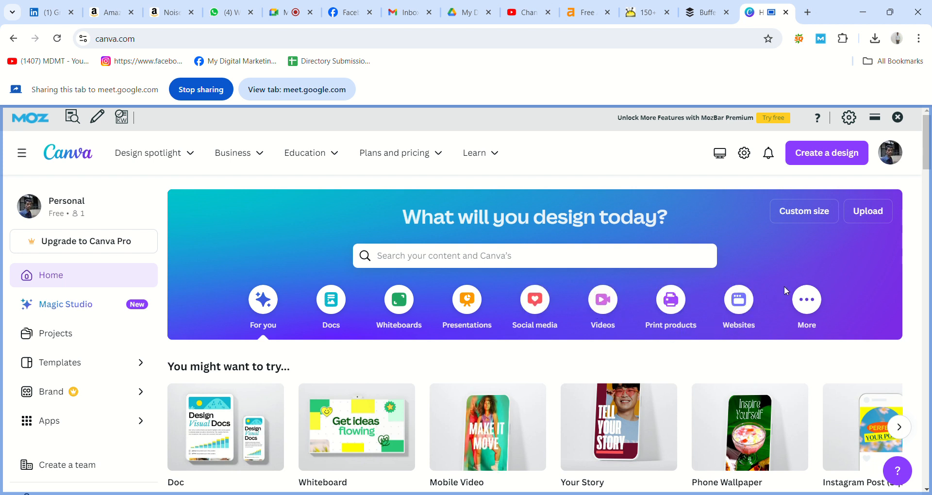
click(806, 298)
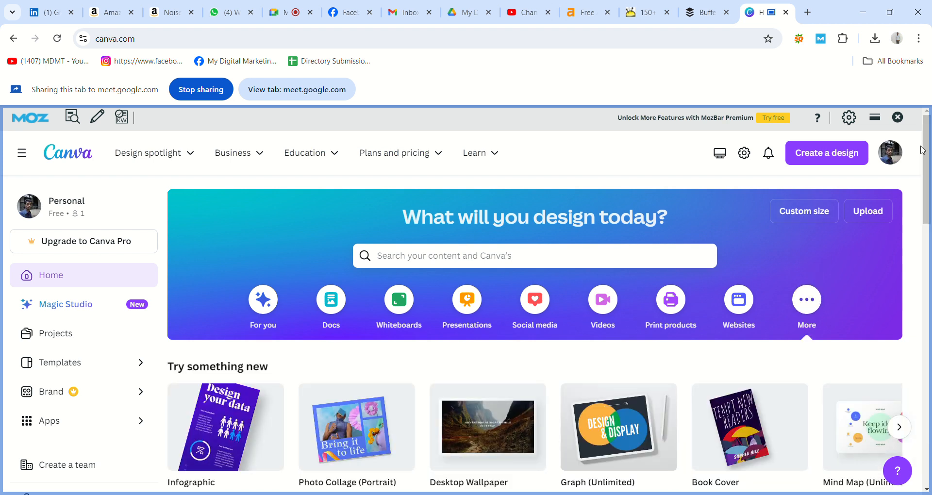
scroll(929, 183, down, 1)
scroll(929, 183, down, 2)
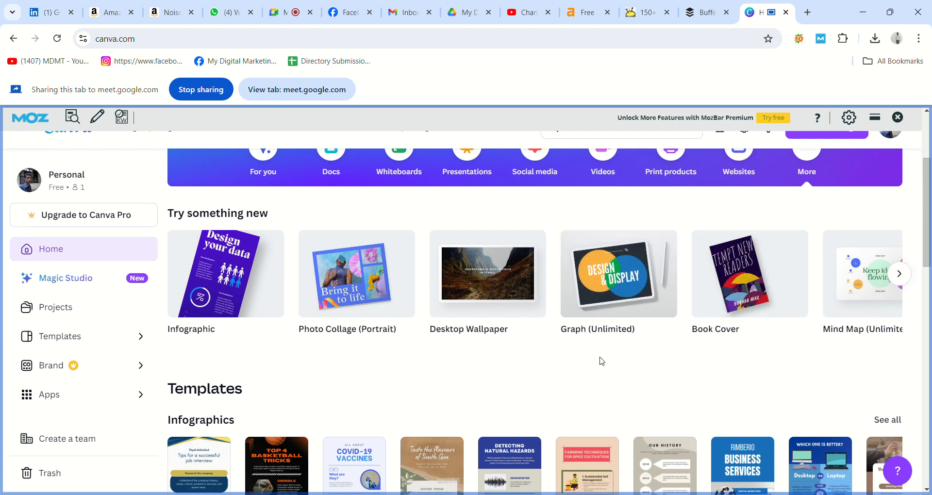
scroll(565, 358, down, 6)
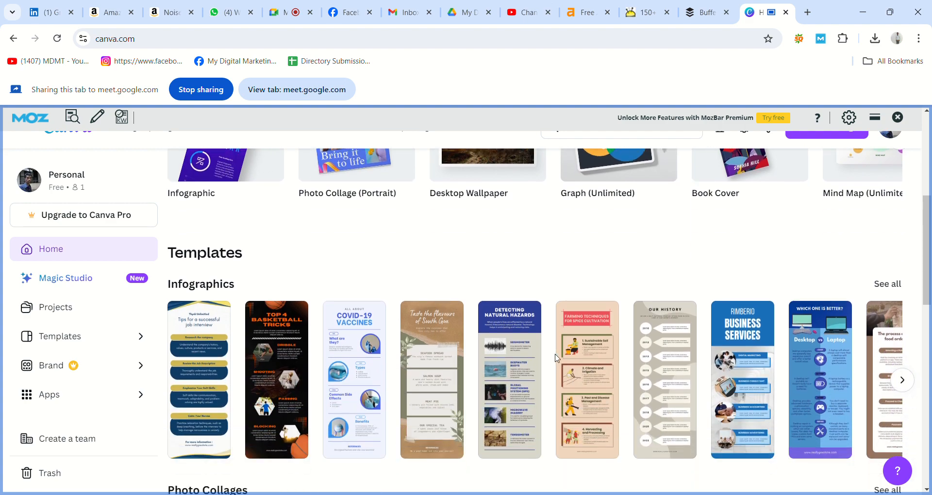
scroll(560, 359, up, 2)
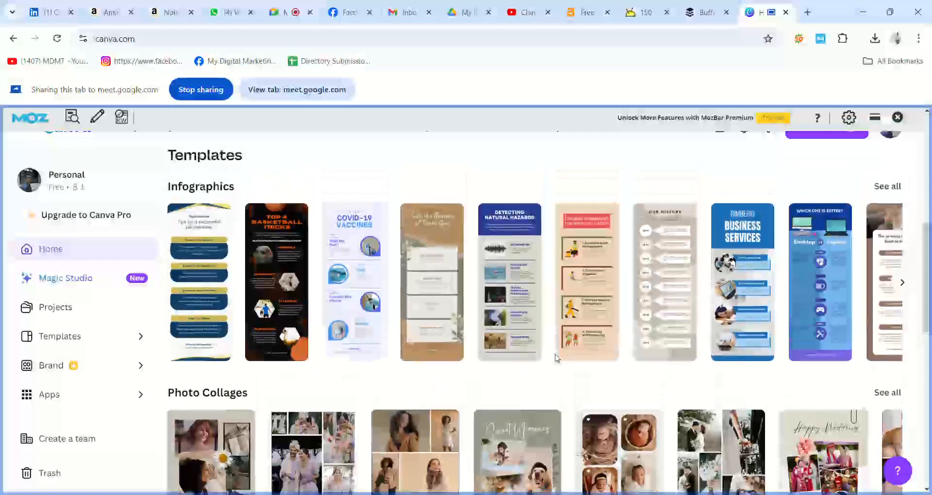
scroll(734, 281, down, 11)
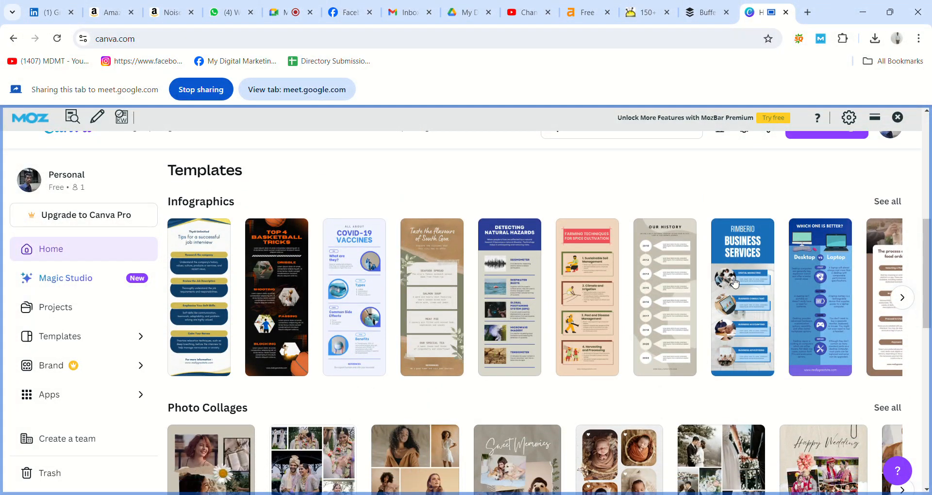
scroll(734, 282, down, 1)
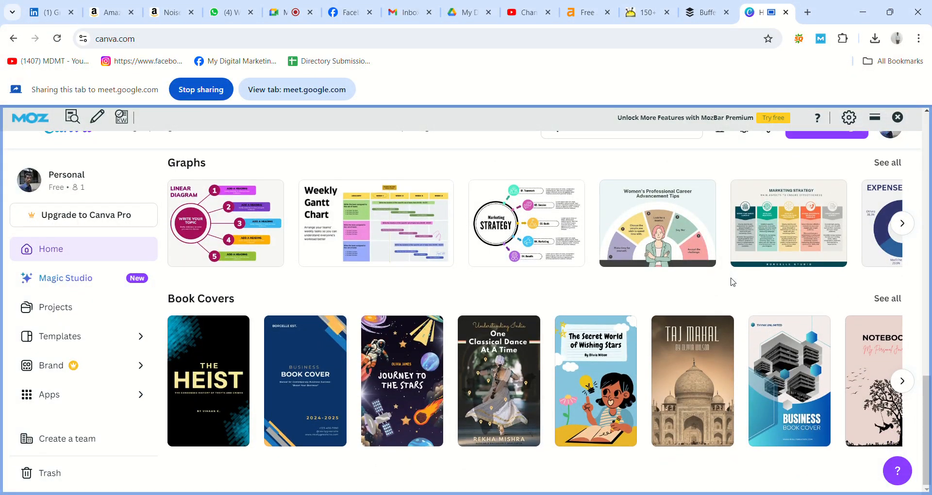
scroll(733, 281, up, 12)
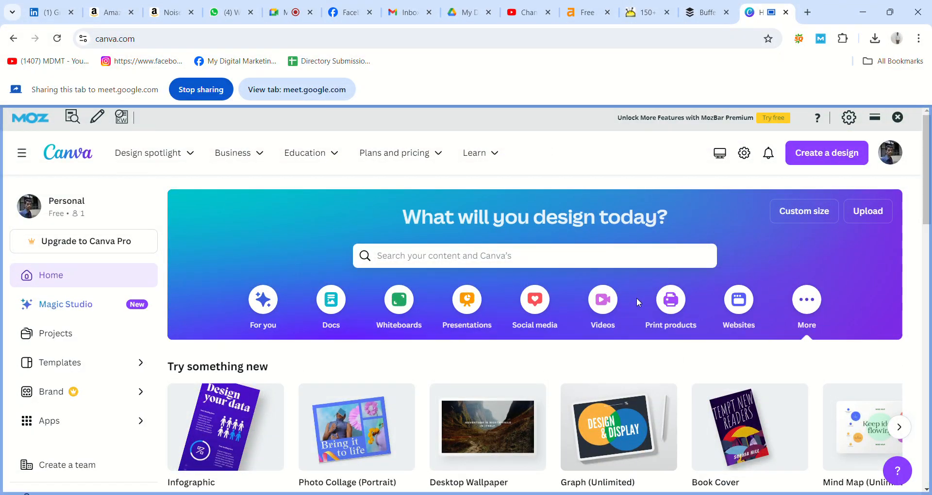
Create a blank 2560 × 1440 px YouTube Banner design in a new tab, keeping the home page in front
click(823, 162)
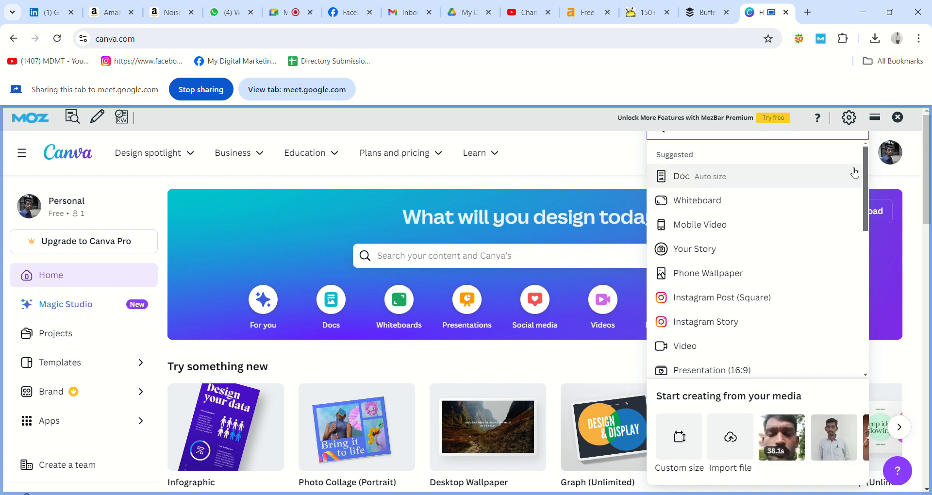
drag(866, 177, 866, 212)
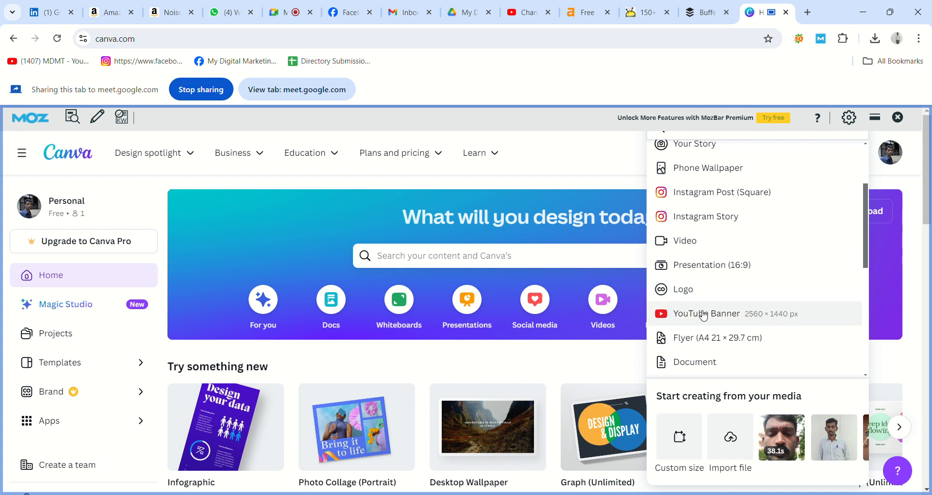
drag(866, 259, 866, 294)
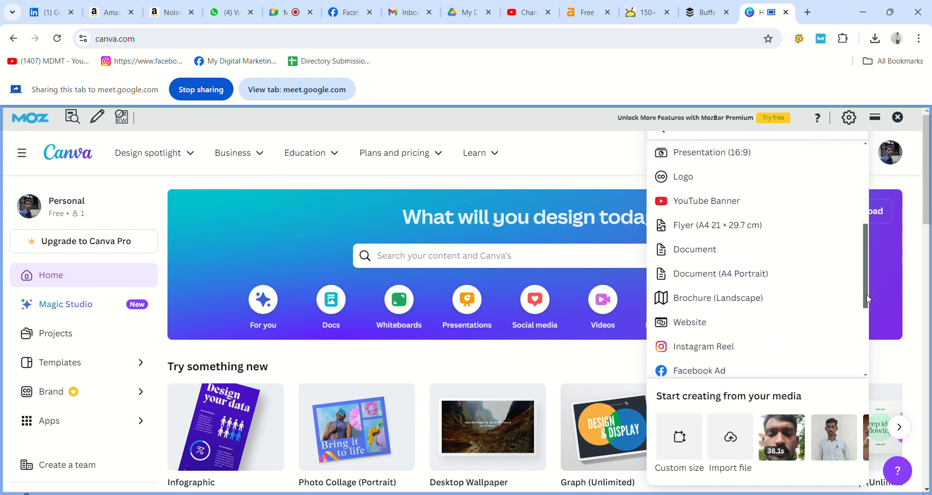
click(707, 208)
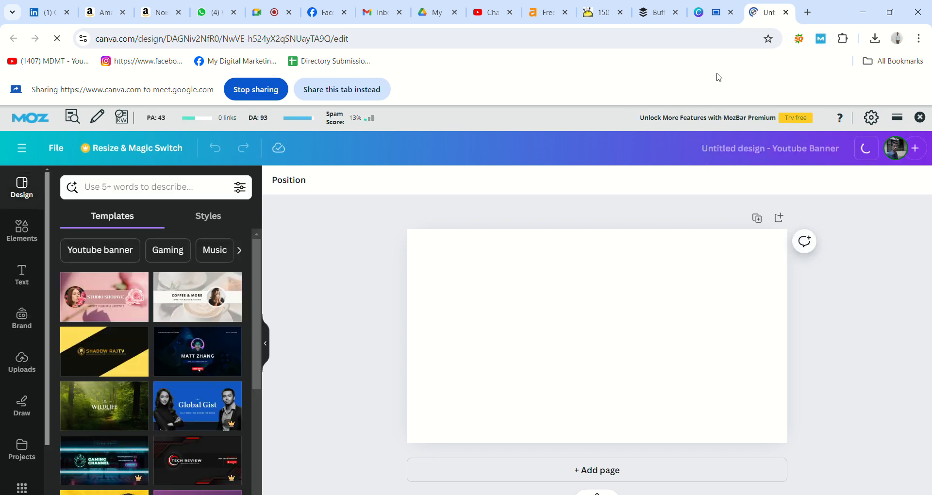
click(716, 10)
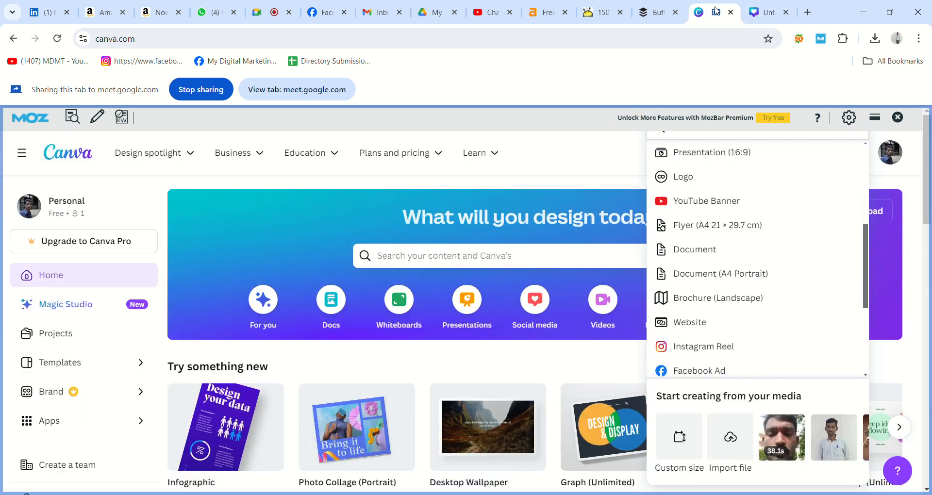
Browse the Social media templates, then reload the Canva home page
click(530, 182)
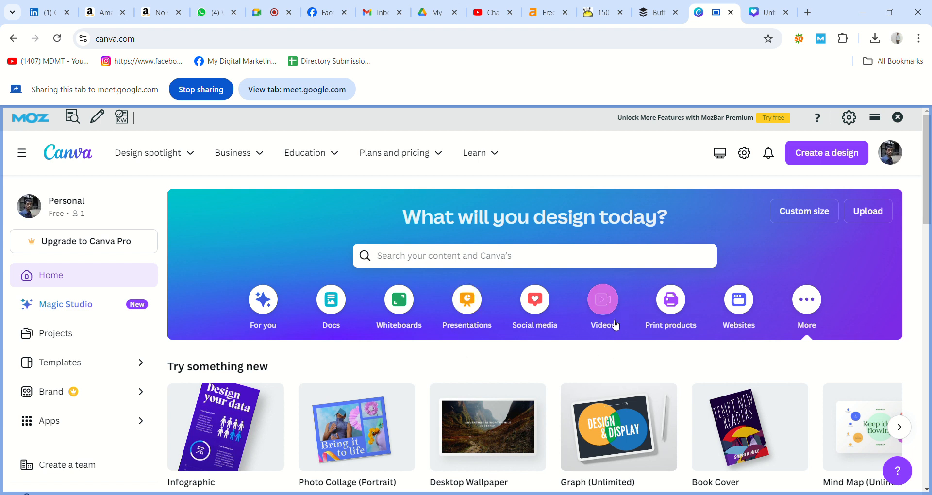
click(538, 312)
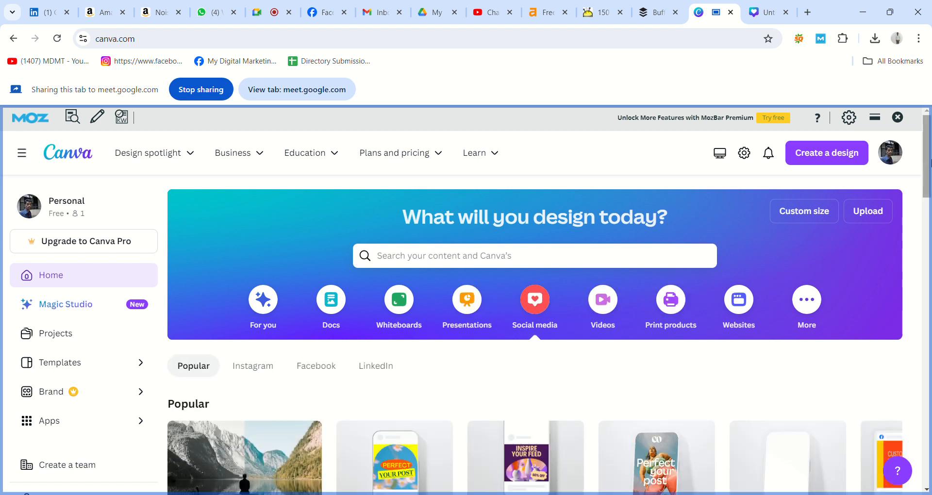
drag(930, 163, 930, 418)
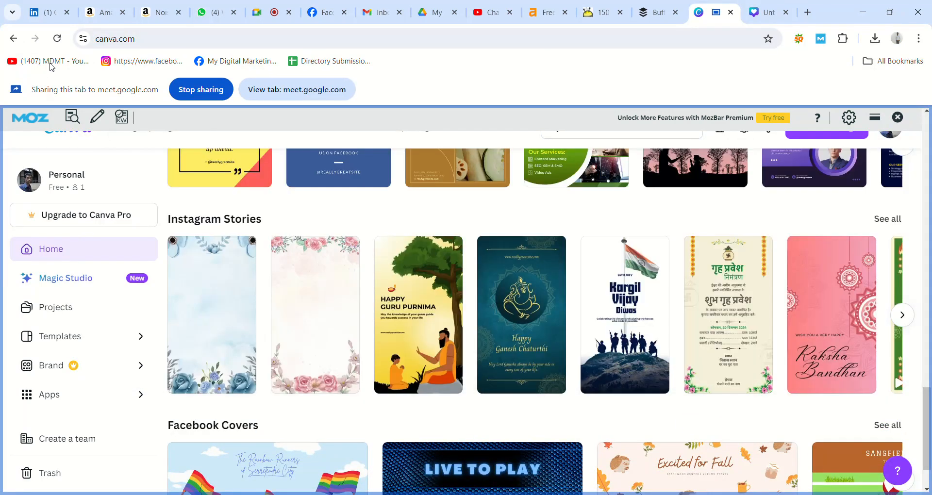
click(62, 37)
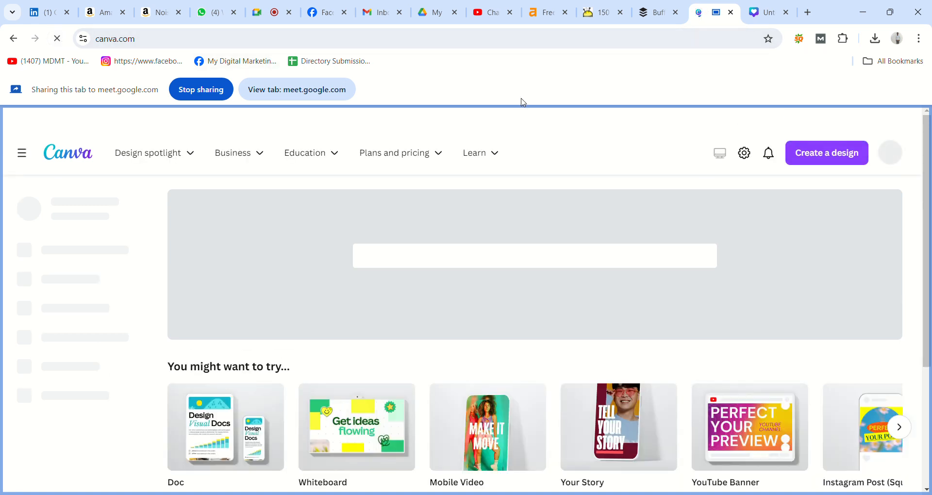
Open the saved 'Beauty Aesthete YouTube Banner in Gold Yellow White' design in the editor
drag(928, 202, 925, 285)
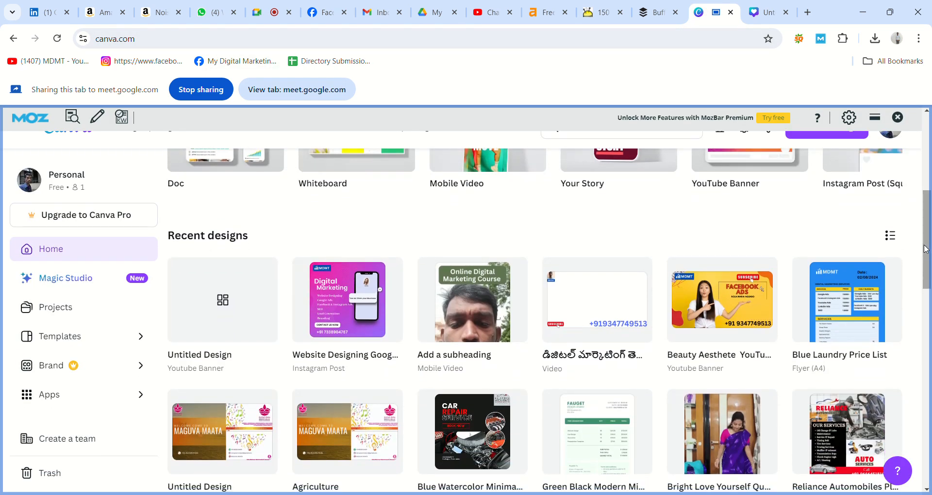
drag(926, 238, 930, 320)
scroll(930, 321, down, 6)
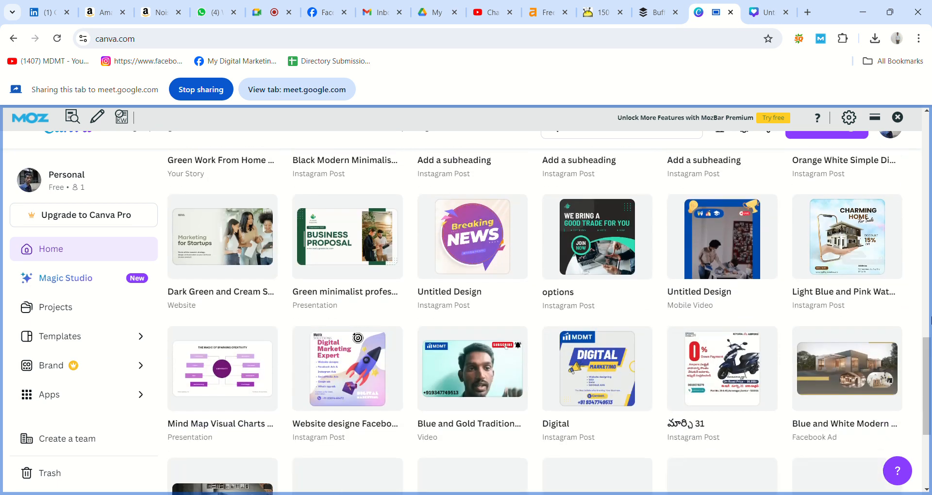
scroll(931, 320, down, 5)
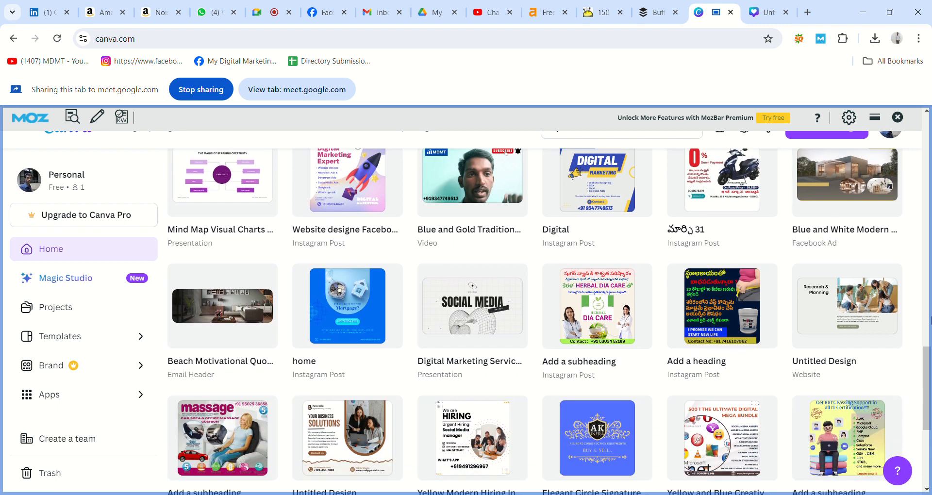
scroll(931, 321, down, 7)
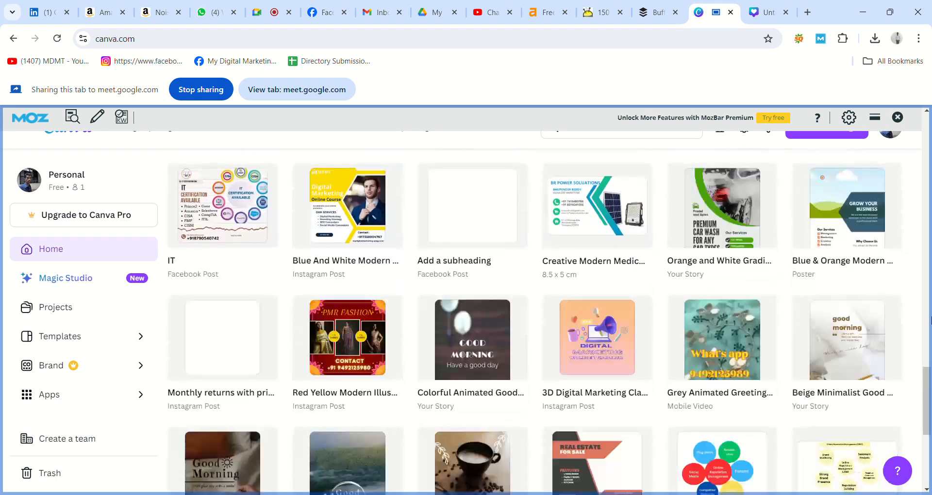
scroll(931, 320, down, 8)
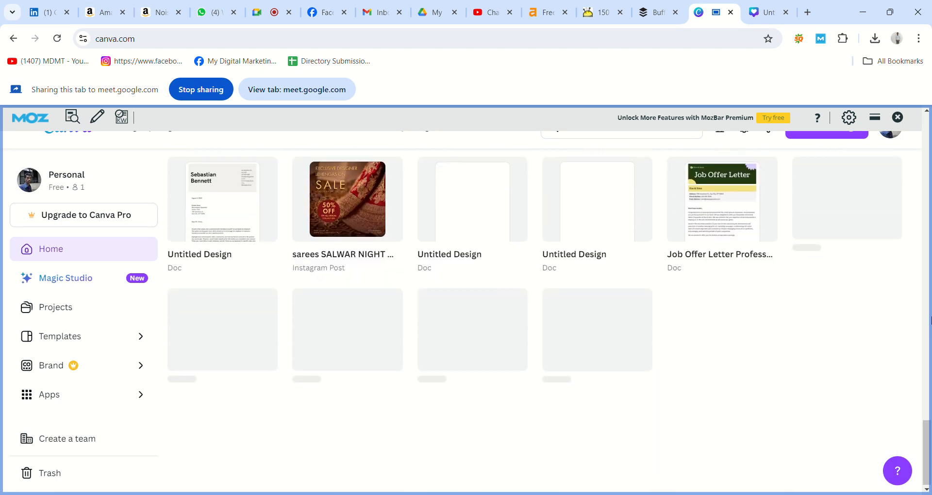
scroll(931, 320, down, 10)
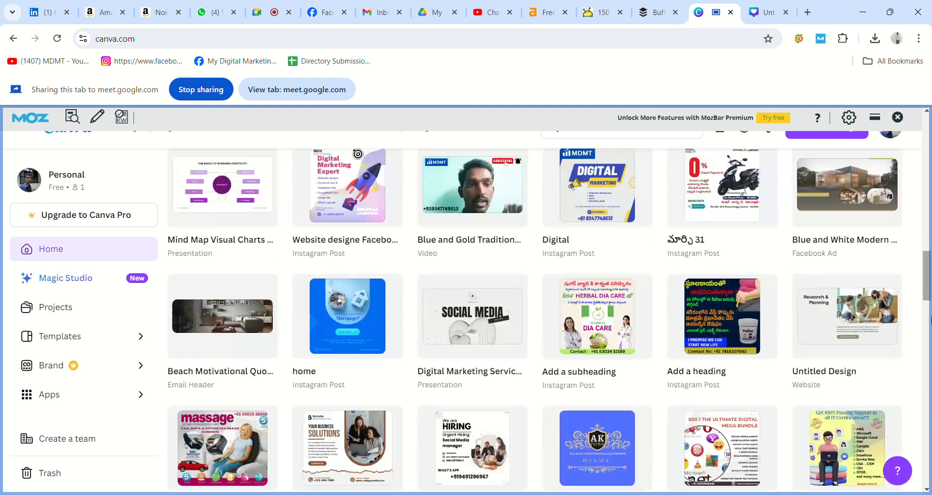
scroll(931, 320, up, 4)
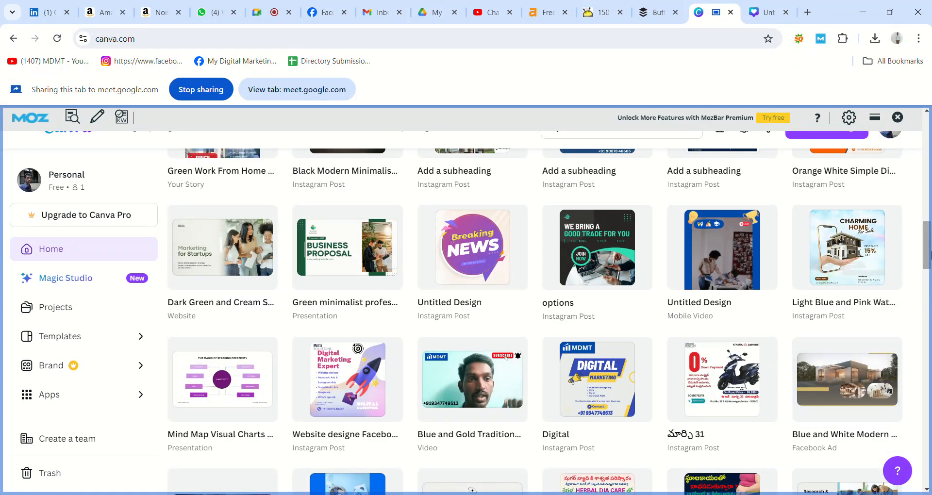
drag(930, 247, 930, 175)
click(738, 313)
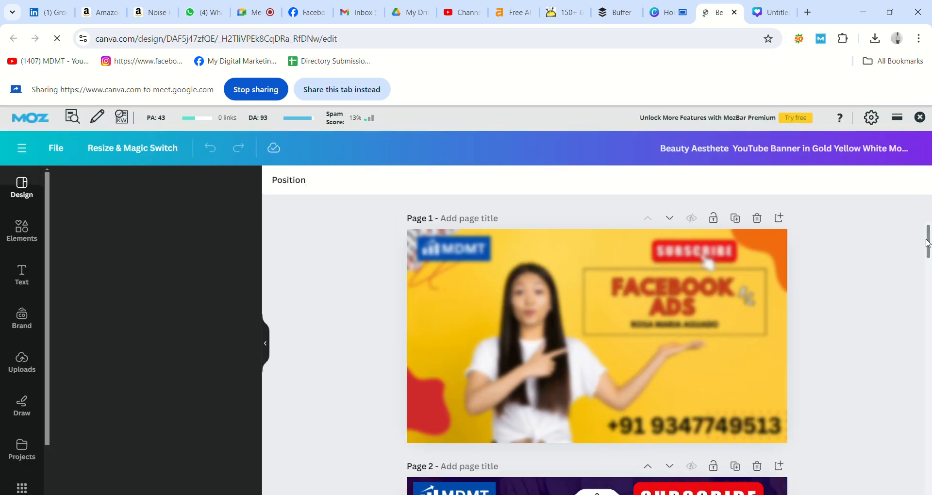
Add Page 11, apply the pink florist Studio Shodwe template and delete its flower background photo
drag(929, 241, 930, 490)
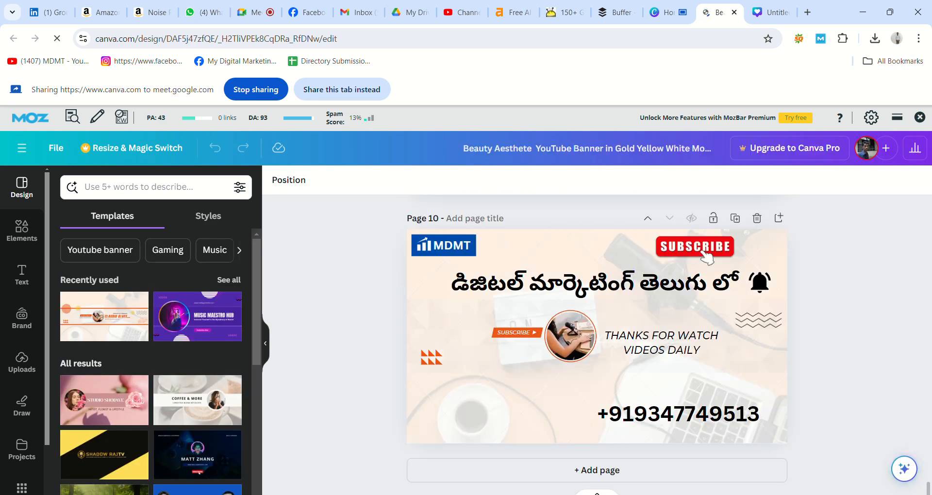
click(566, 475)
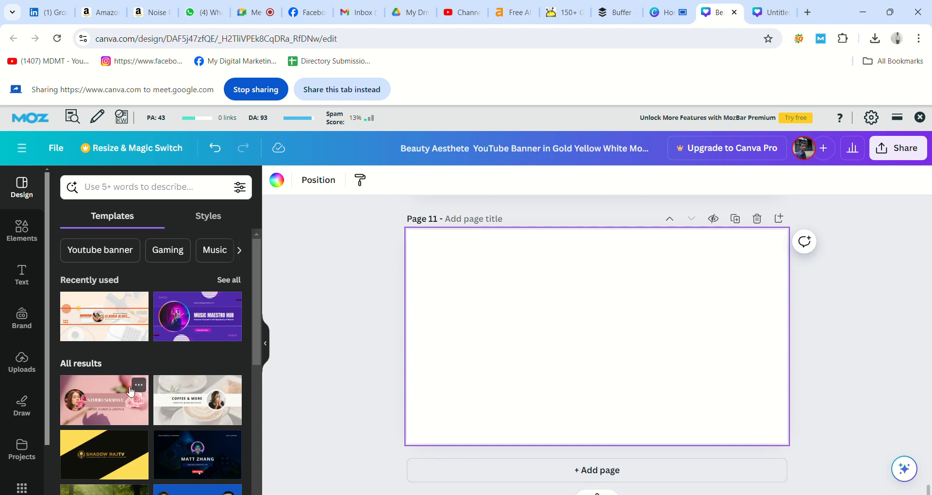
click(115, 403)
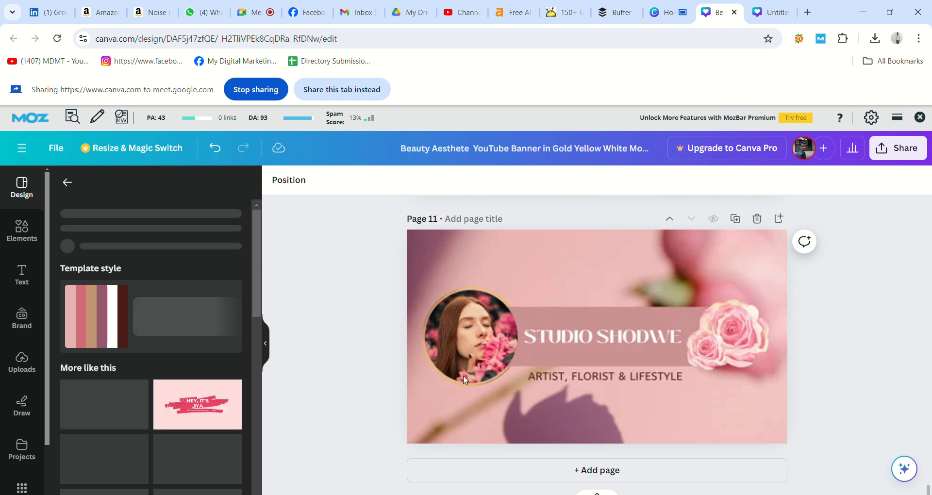
click(483, 339)
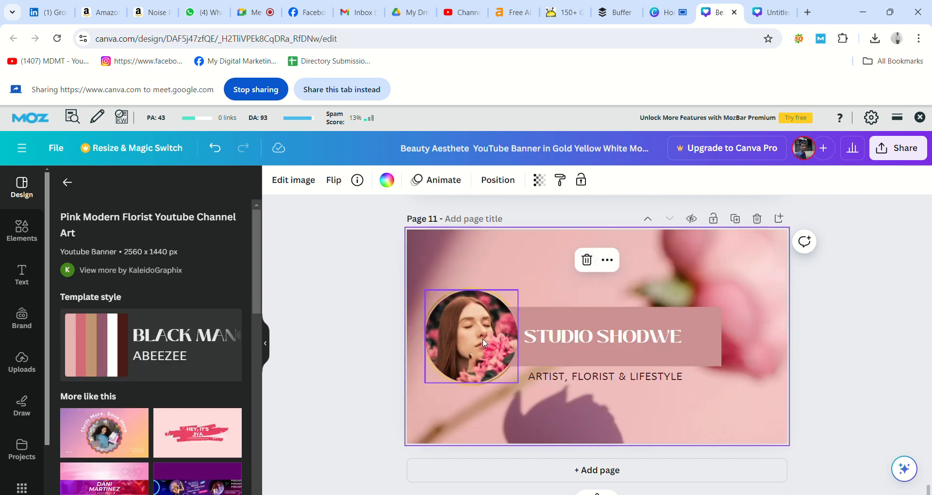
key(Delete)
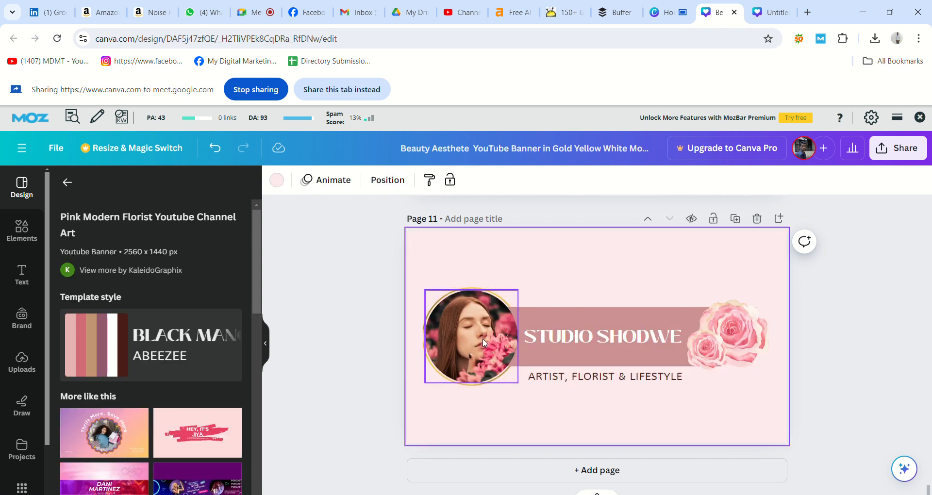
click(482, 339)
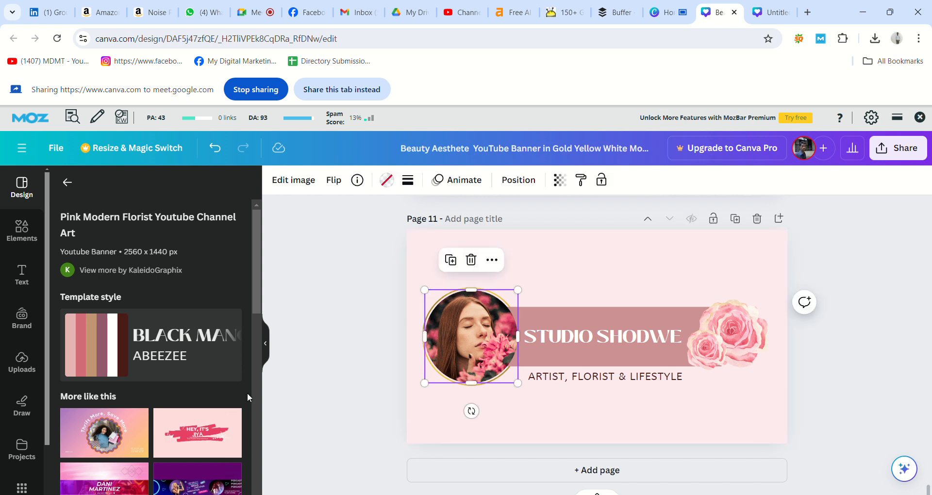
drag(259, 297, 260, 320)
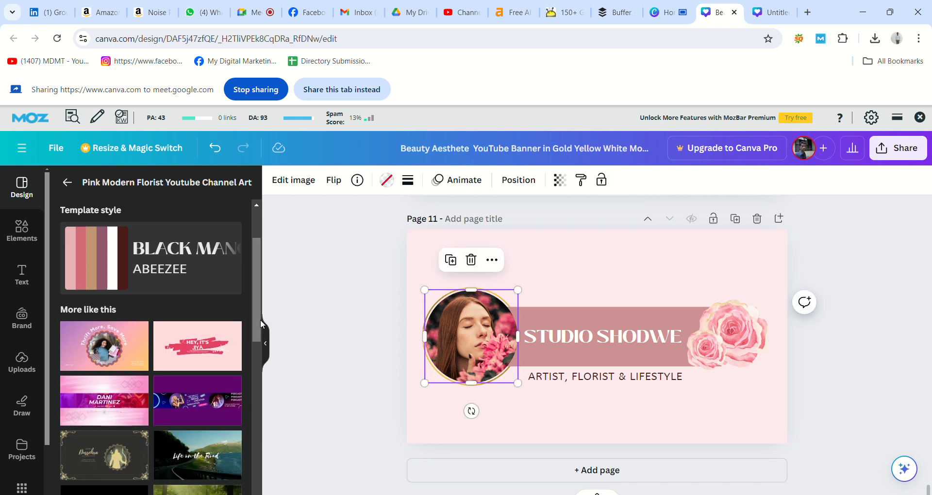
Replace Page 11 with the Purple and Pink Modern Gaming YouTube Banner template
click(77, 398)
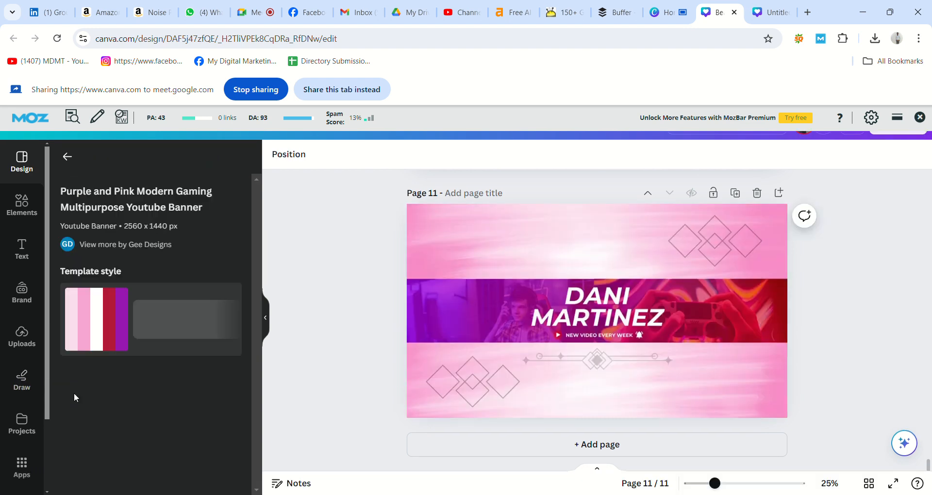
click(538, 313)
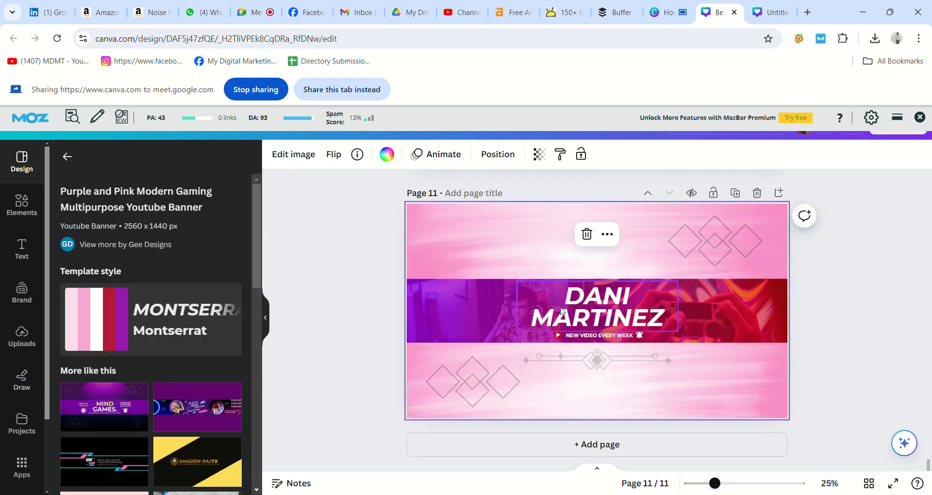
click(561, 311)
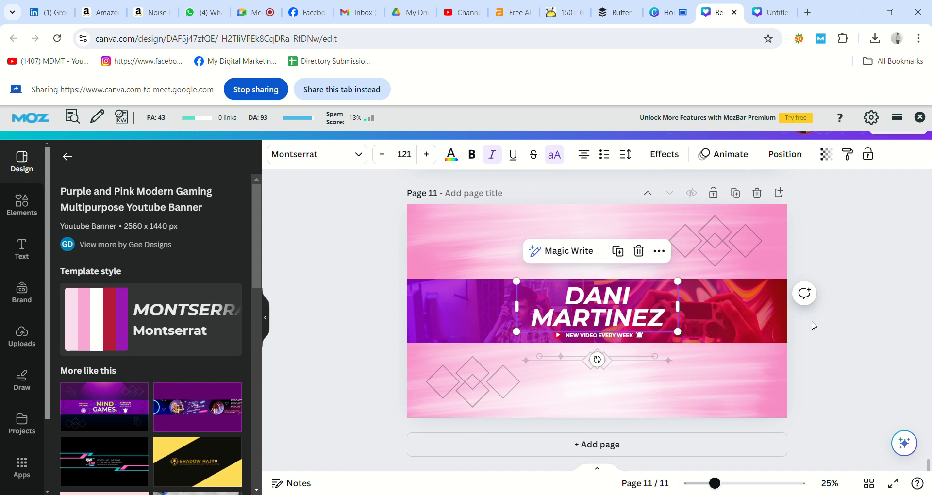
click(833, 326)
Select the Telugu title on Page 10, then return to Page 11
scroll(835, 328, up, 1)
scroll(837, 328, up, 5)
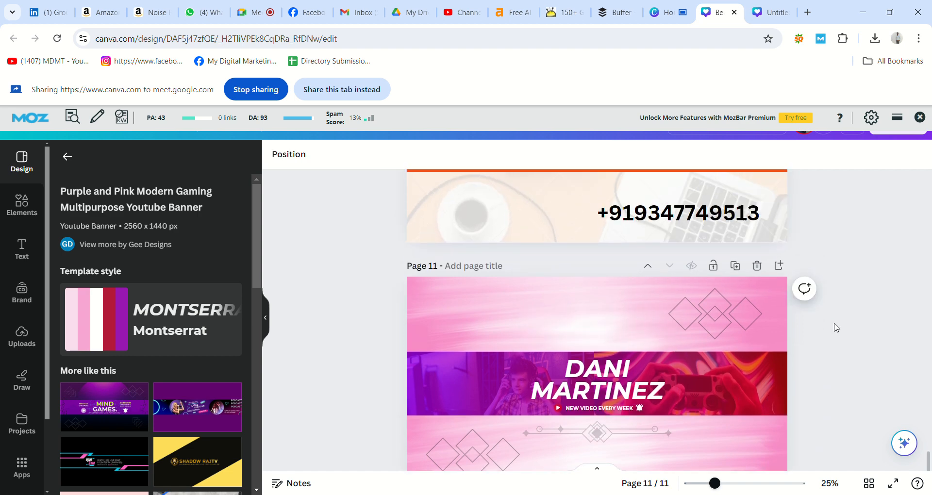
scroll(835, 327, up, 3)
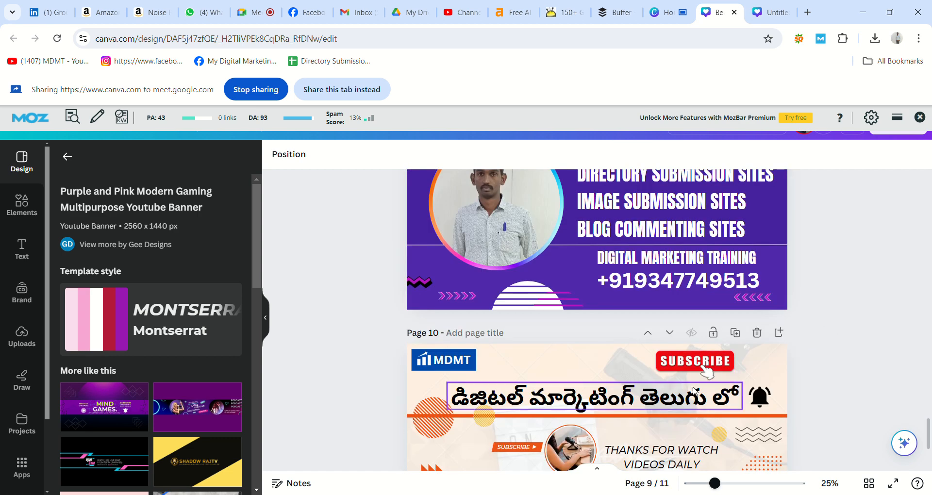
click(635, 412)
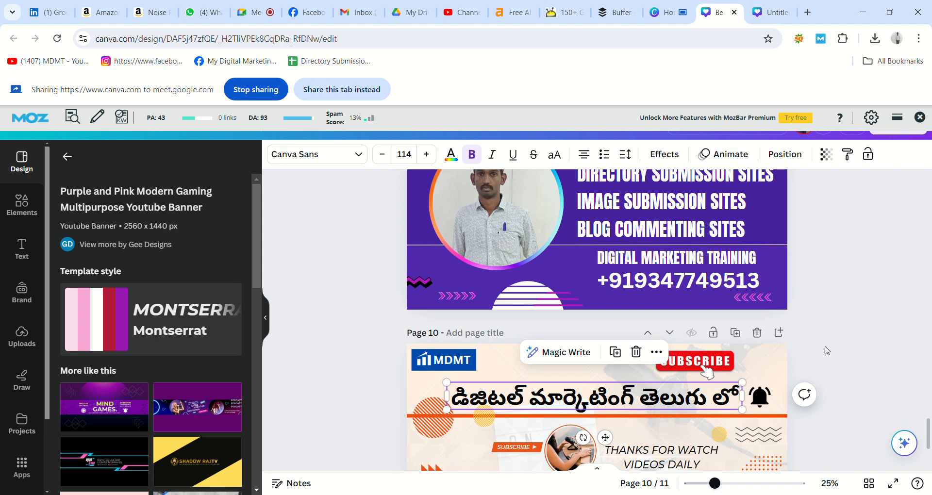
click(874, 341)
scroll(874, 341, down, 1)
Paste the Telugu title onto Page 11, enlarge it to size 127 and centre it above the purple band
scroll(874, 341, down, 5)
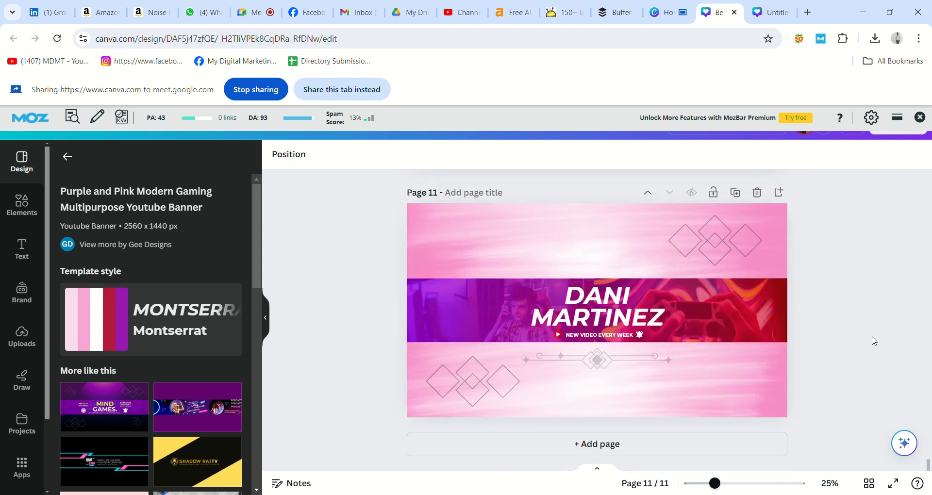
key(ctrl+v)
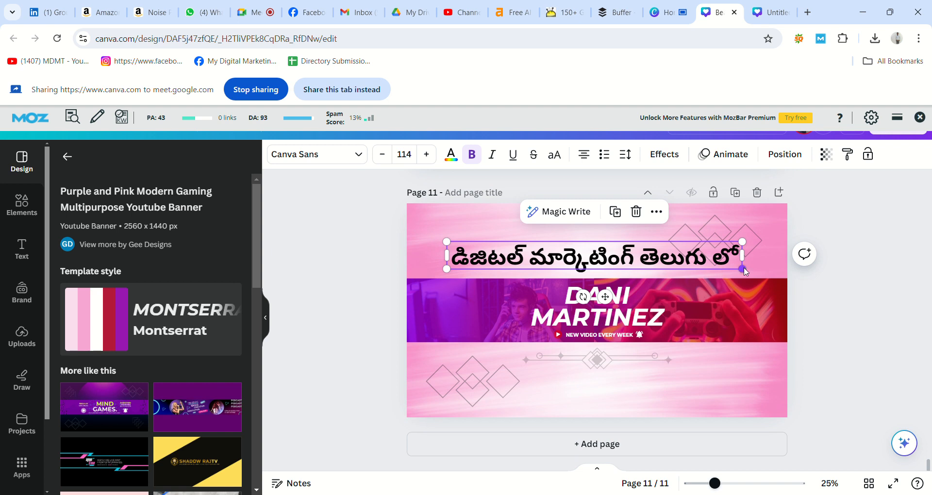
drag(752, 278, 784, 282)
click(844, 262)
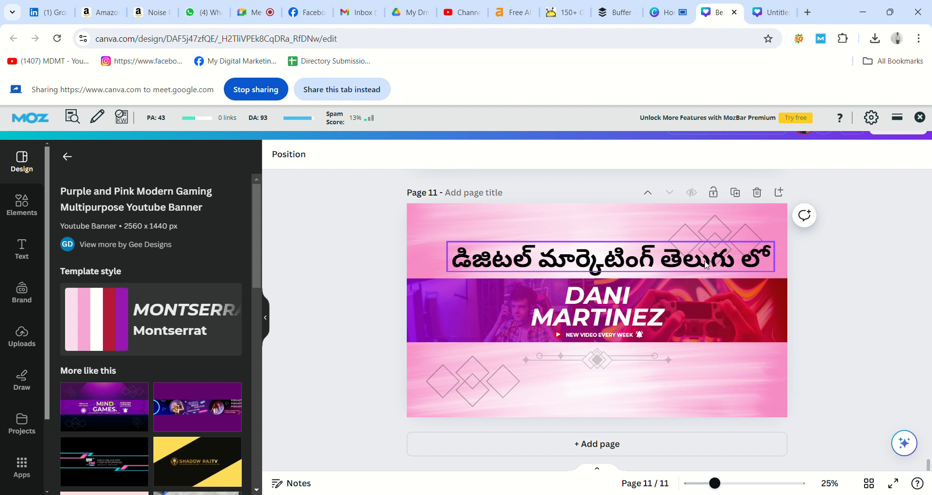
drag(707, 265, 693, 268)
click(819, 296)
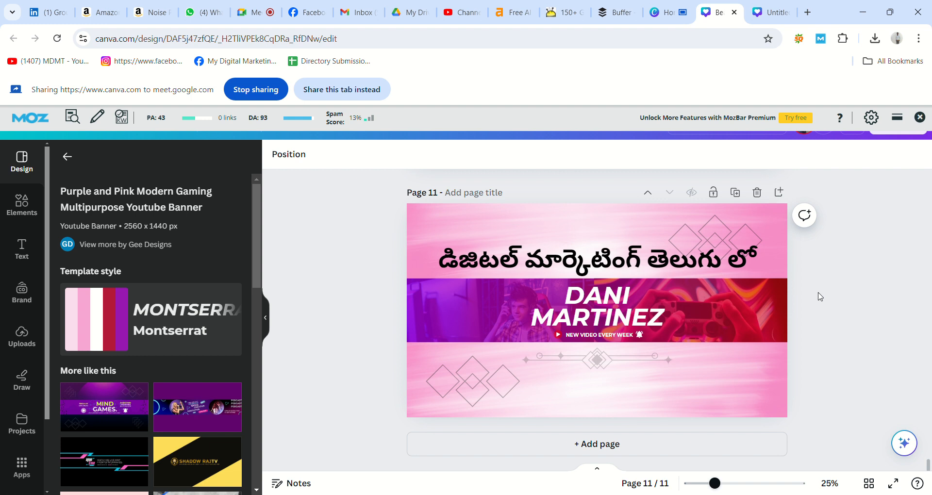
Copy the SUBSCRIBE button from Page 10 and place it at Page 11's top right
scroll(820, 296, up, 5)
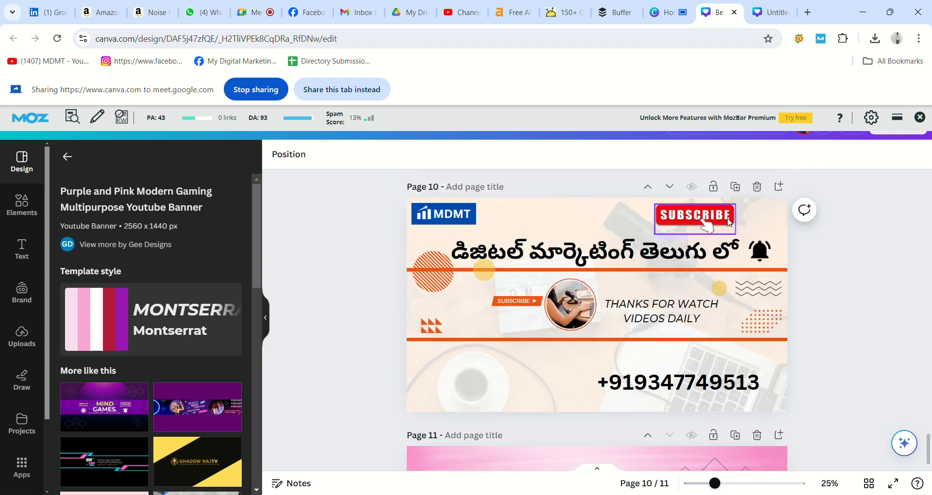
click(719, 217)
click(850, 267)
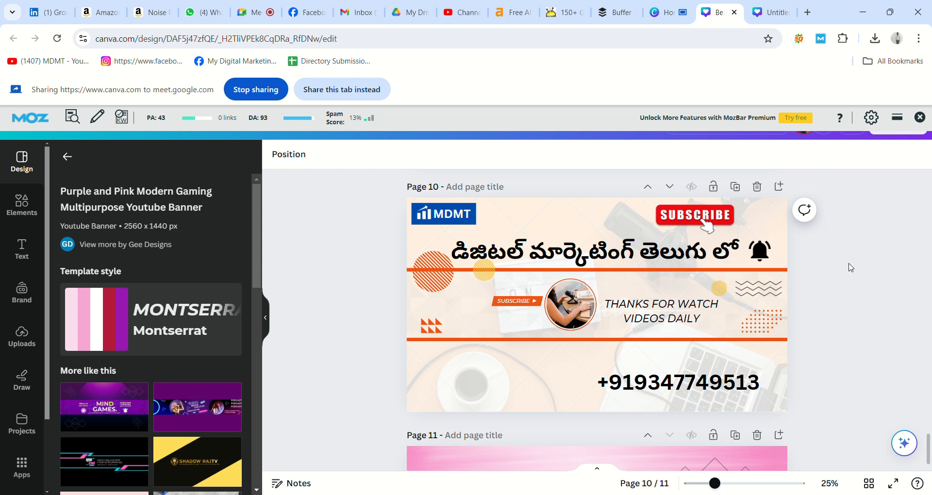
scroll(851, 267, down, 5)
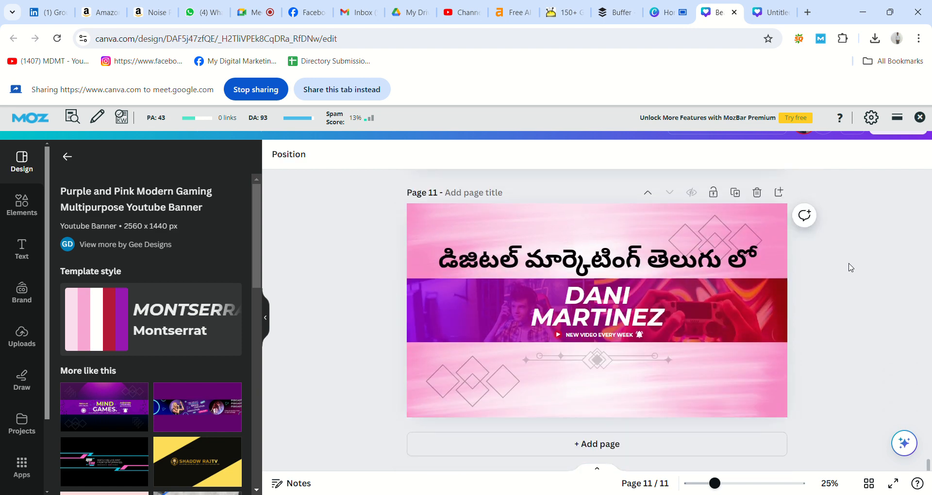
key(ctrl+v)
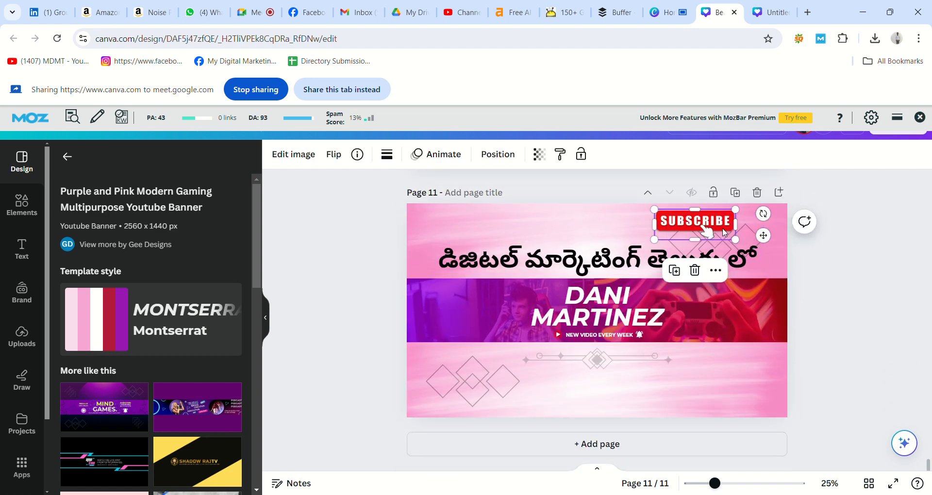
drag(722, 228, 710, 232)
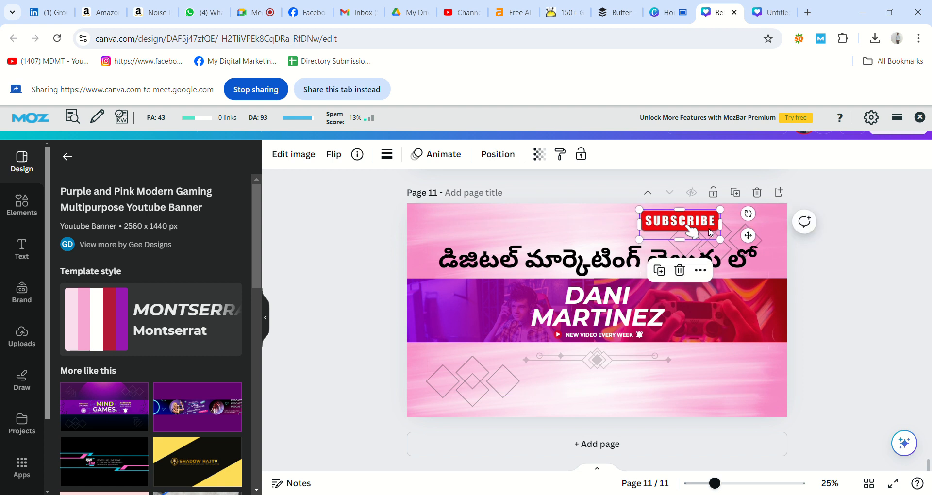
click(823, 256)
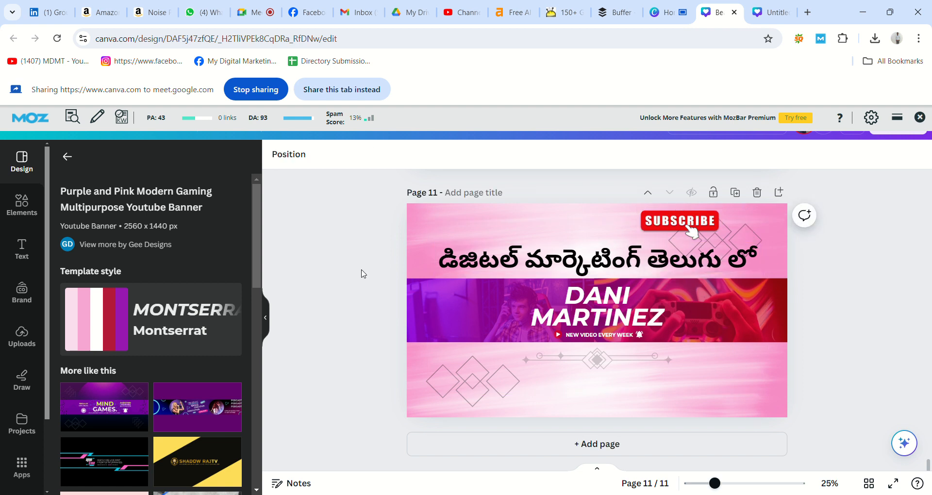
click(25, 204)
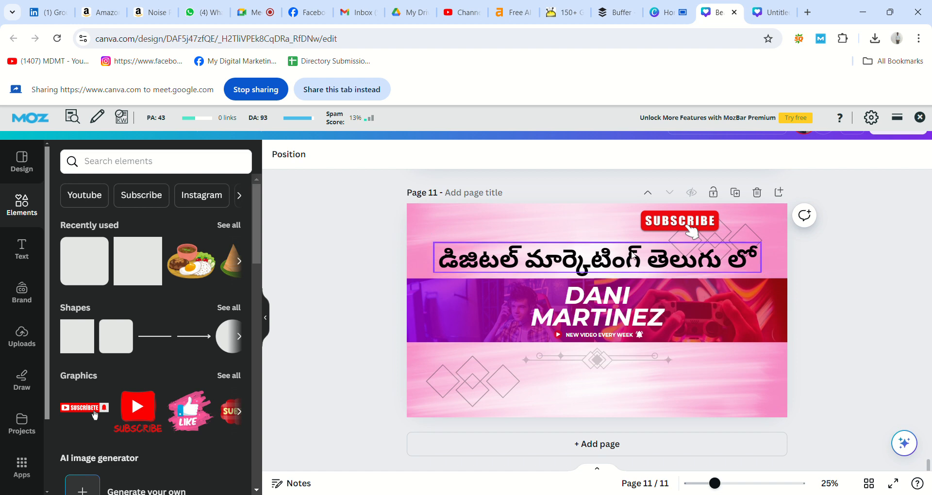
Select the MDMT logo on Page 10, then return to Page 11
scroll(843, 258, up, 5)
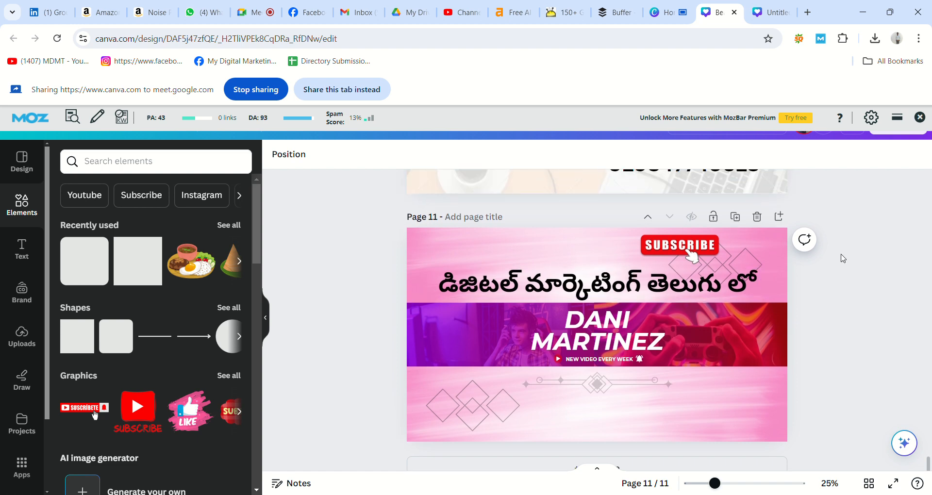
click(470, 190)
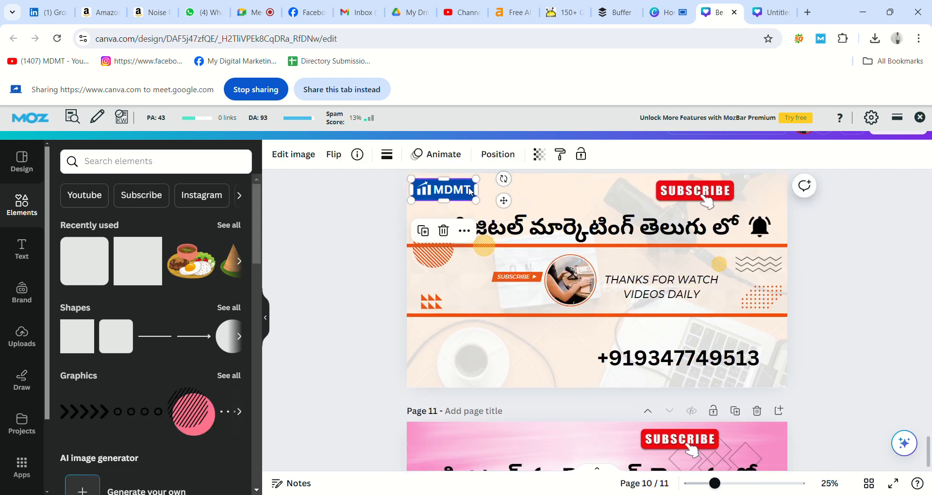
click(380, 223)
scroll(362, 223, down, 5)
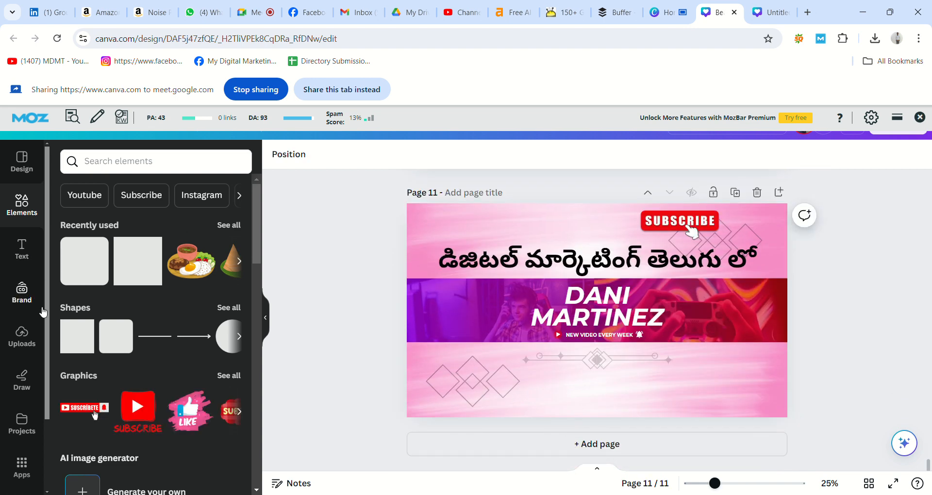
Browse the previously uploaded images in Uploads, then switch to the Google Meet tab
click(21, 335)
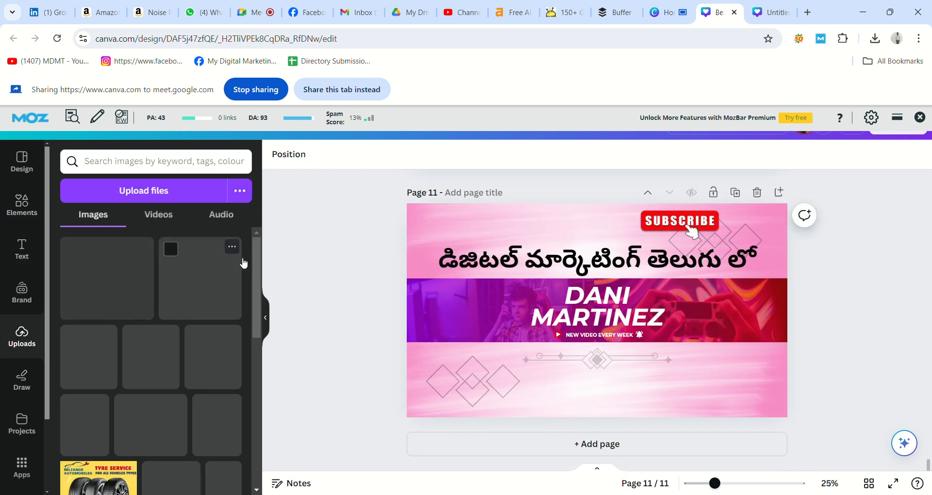
drag(255, 261, 268, 426)
drag(255, 381, 259, 388)
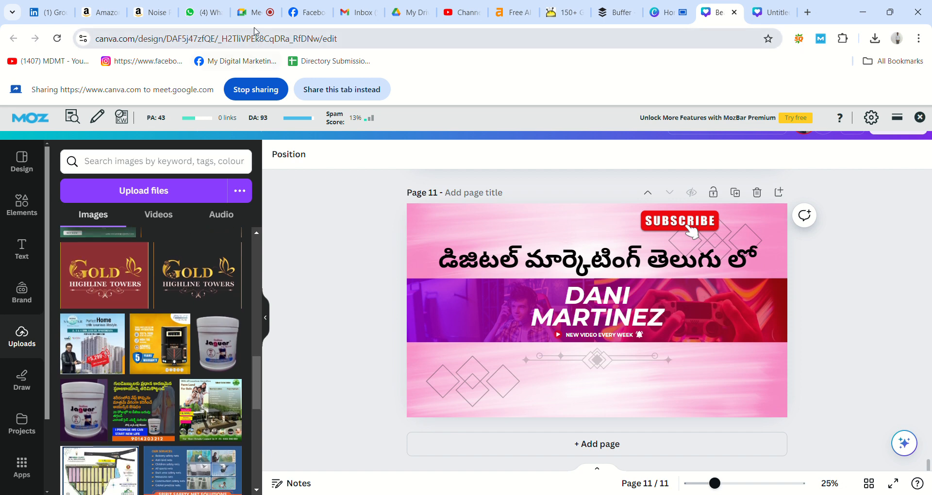
click(250, 13)
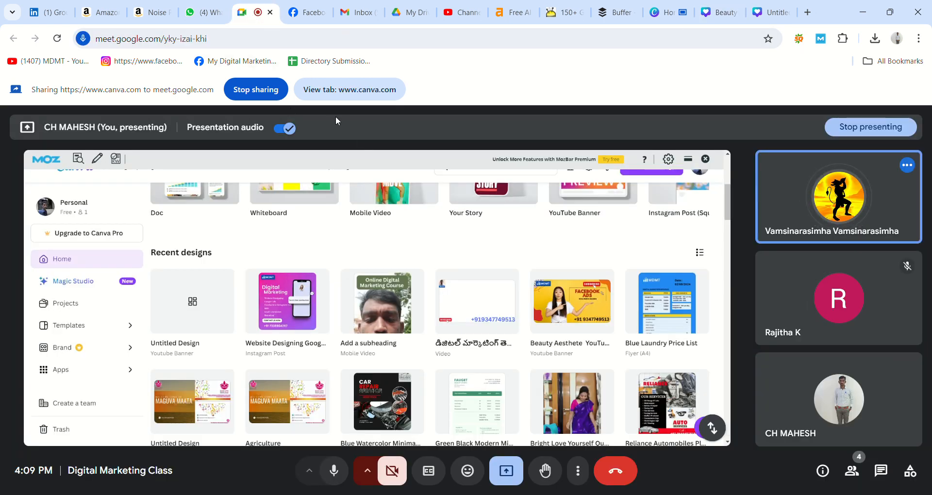
Share the Canva tab holding the pink Page 11 banner in the Meet call instead
click(349, 96)
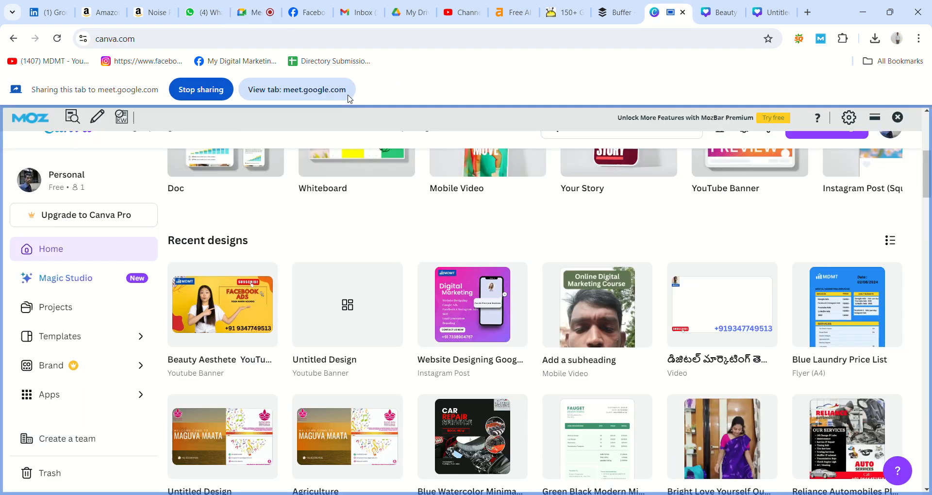
click(304, 89)
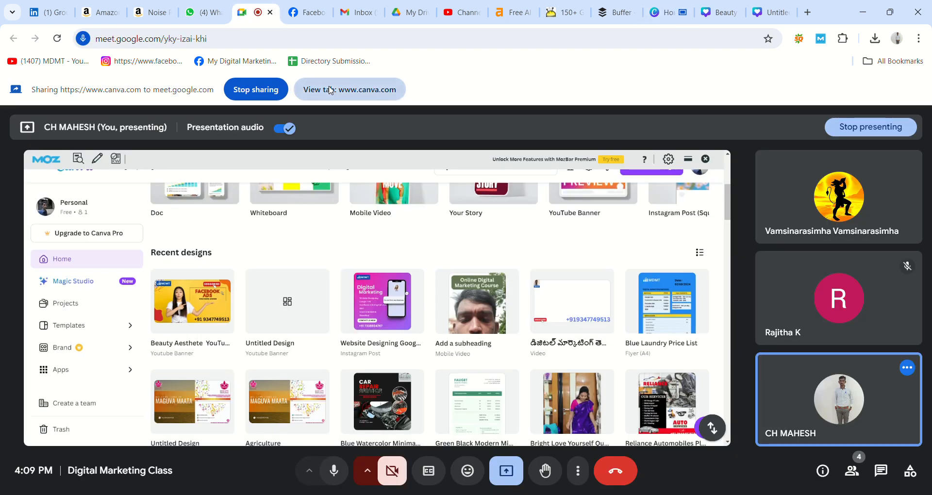
click(329, 90)
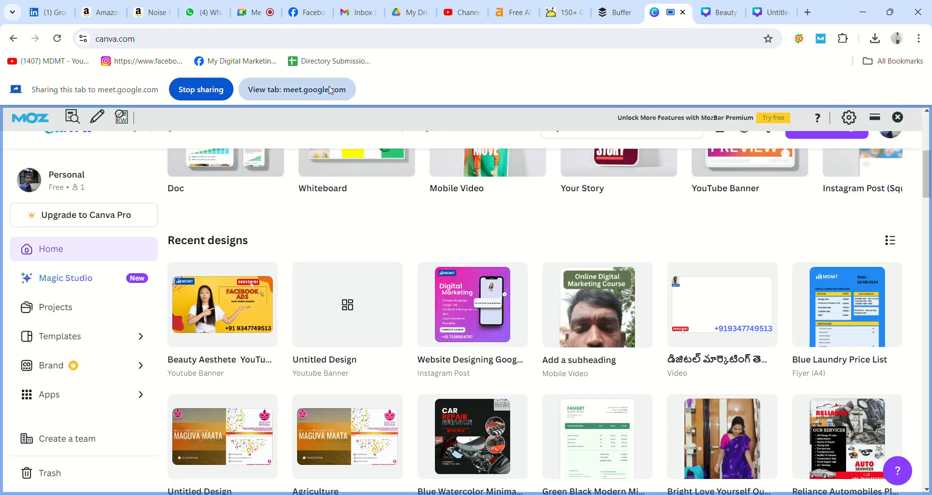
click(764, 10)
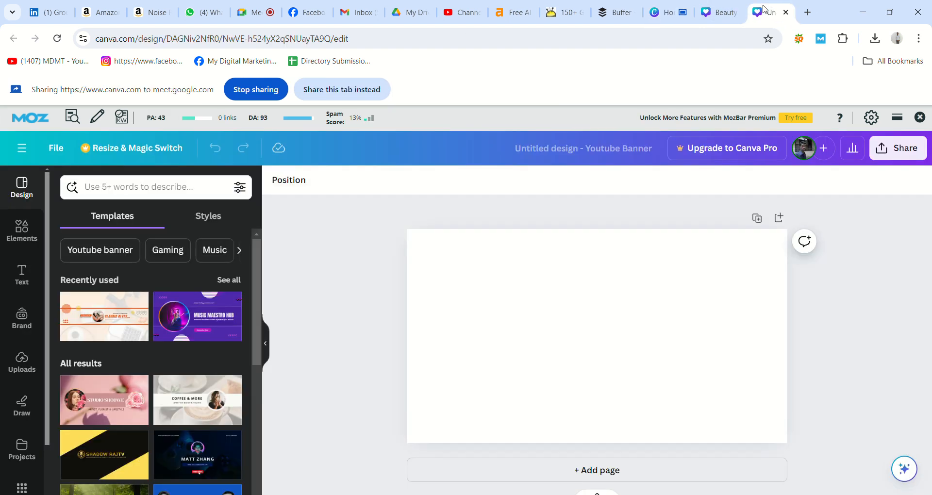
click(350, 90)
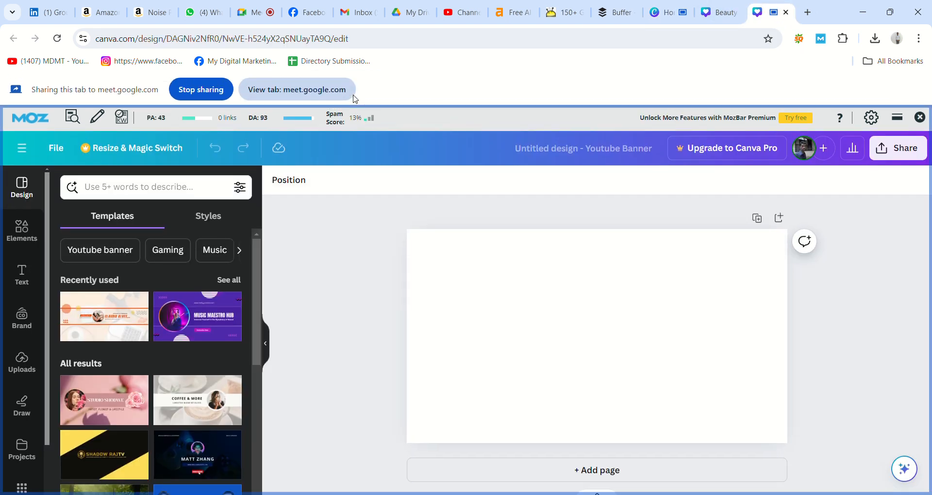
click(718, 12)
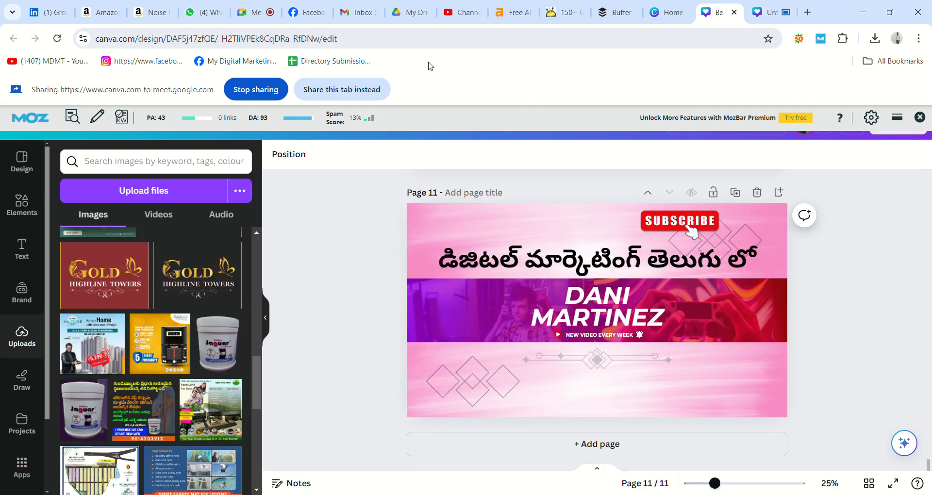
click(364, 89)
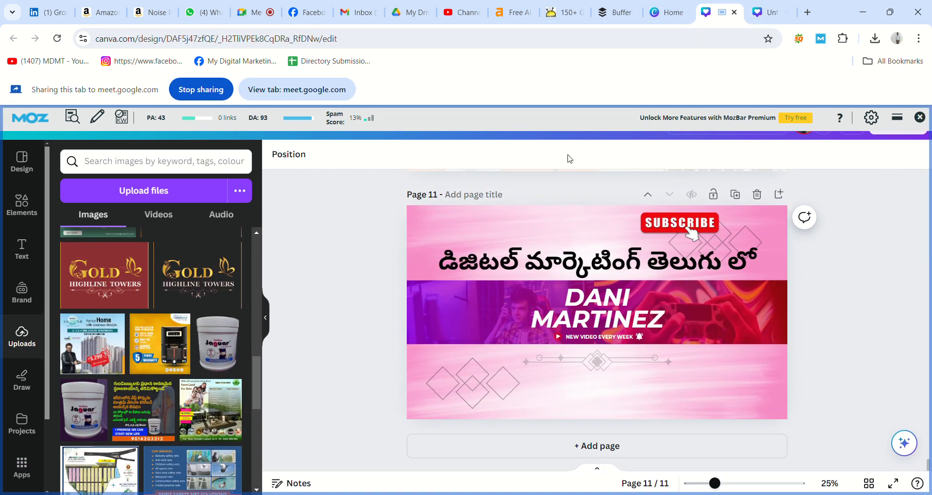
Remove the SUBSCRIBE graphic and the Telugu title from the pink banner
click(692, 222)
key(Delete)
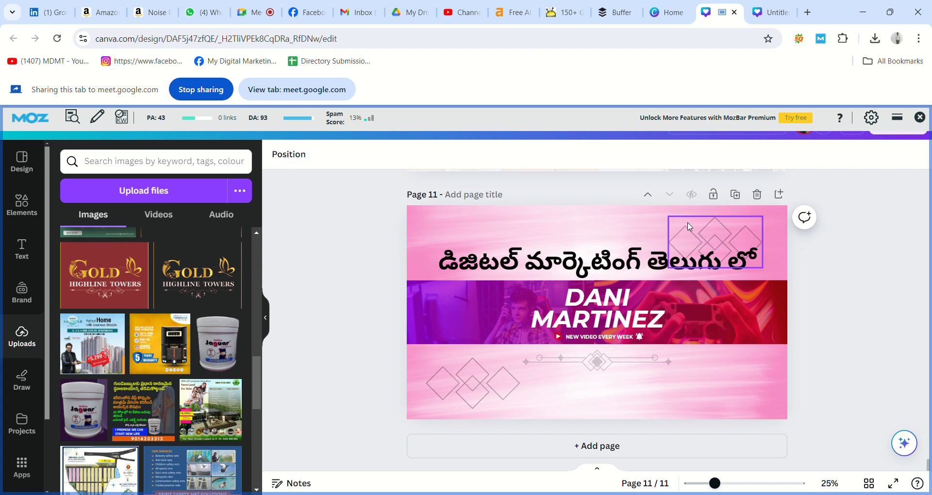
click(617, 253)
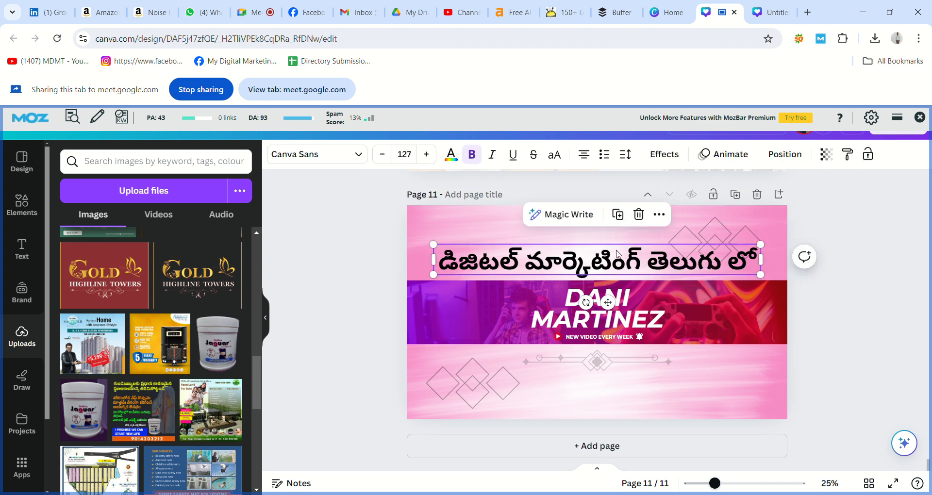
key(Delete)
Delete the pink banner page and add a fresh blank Page 11
click(757, 194)
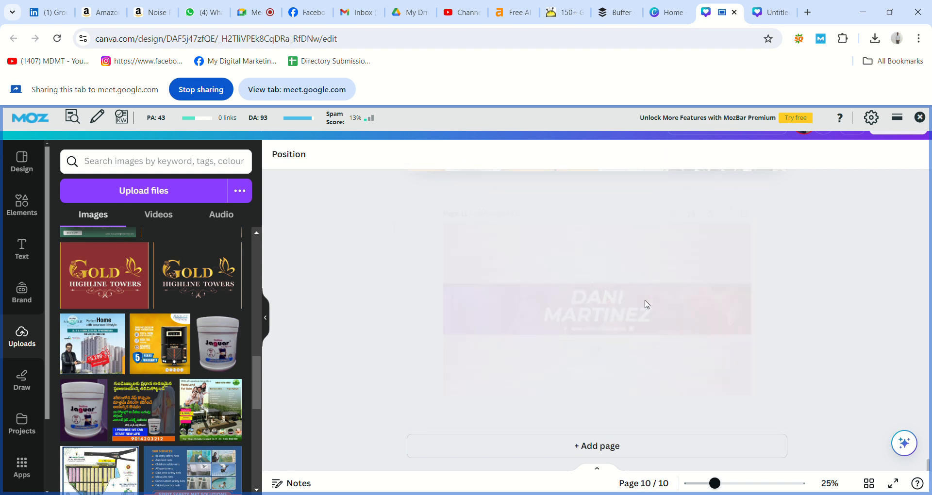
click(594, 443)
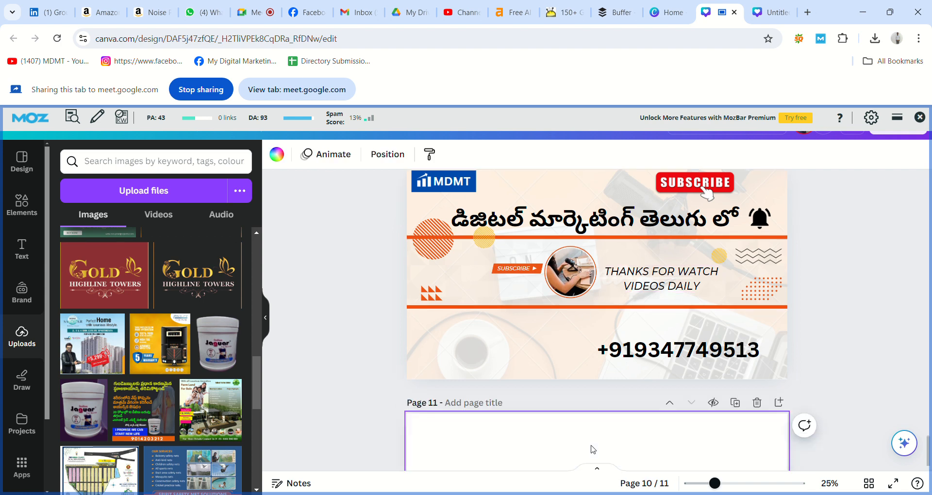
click(22, 161)
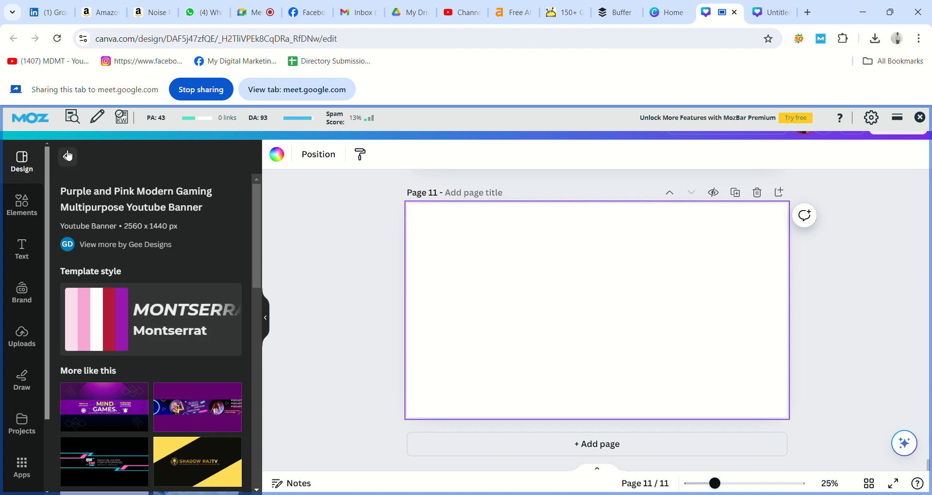
Try the purple gaming, Mind Games and yellow-black templates, settling on Blue and Orange Abstract Modern
click(68, 155)
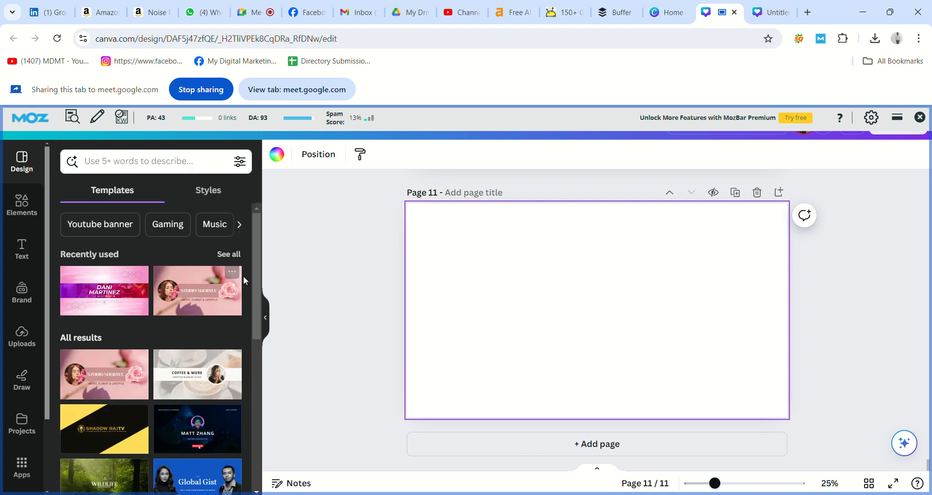
drag(256, 269, 274, 372)
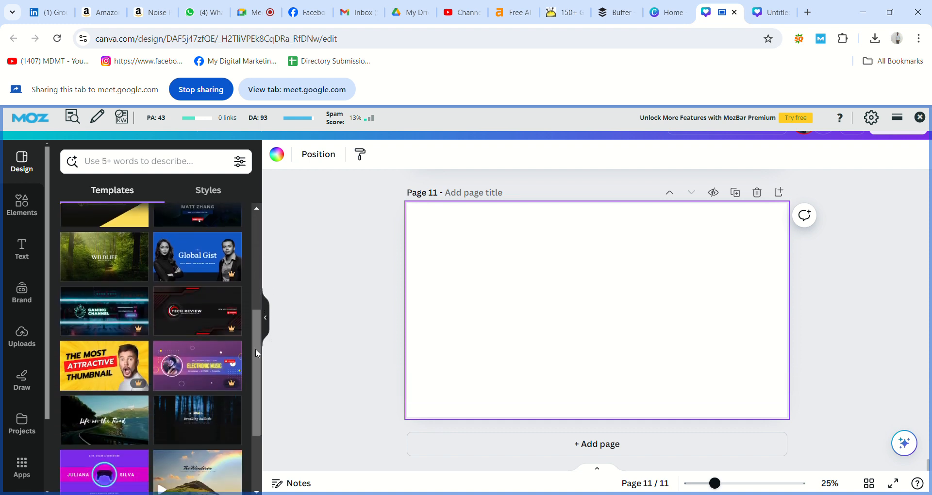
scroll(146, 243, down, 2)
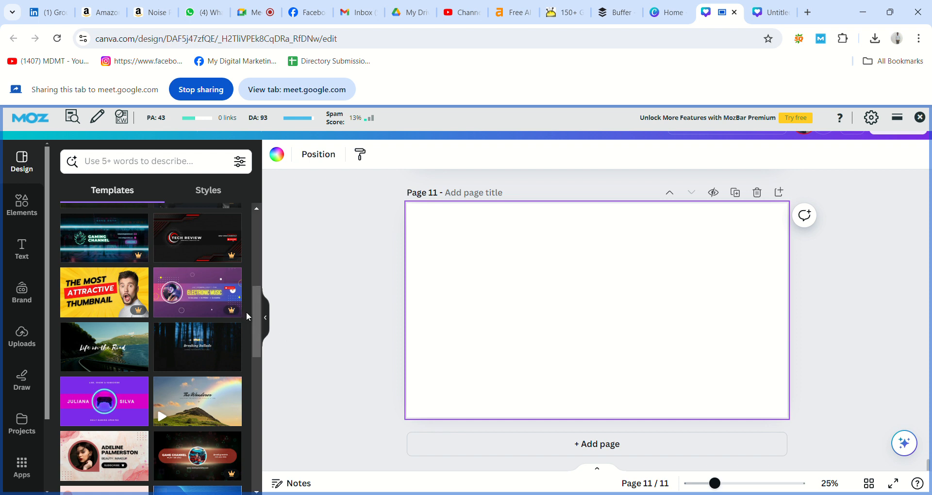
drag(258, 322, 258, 382)
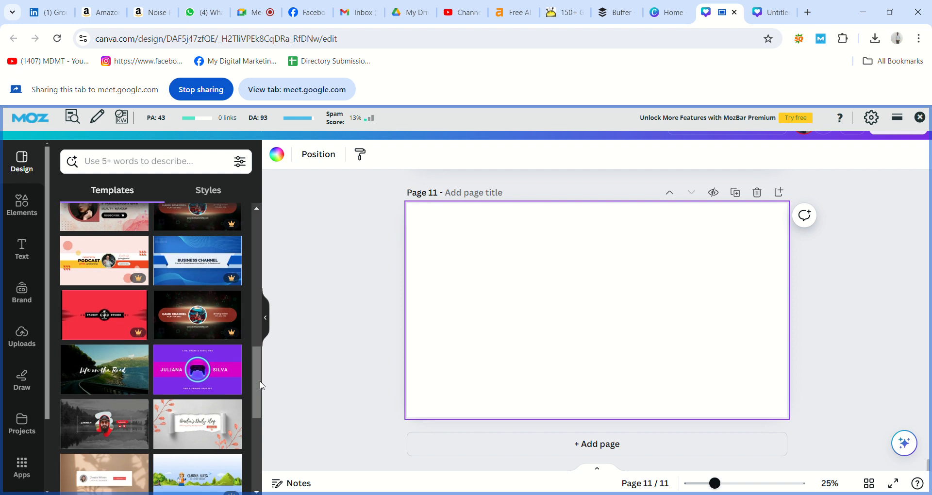
click(206, 372)
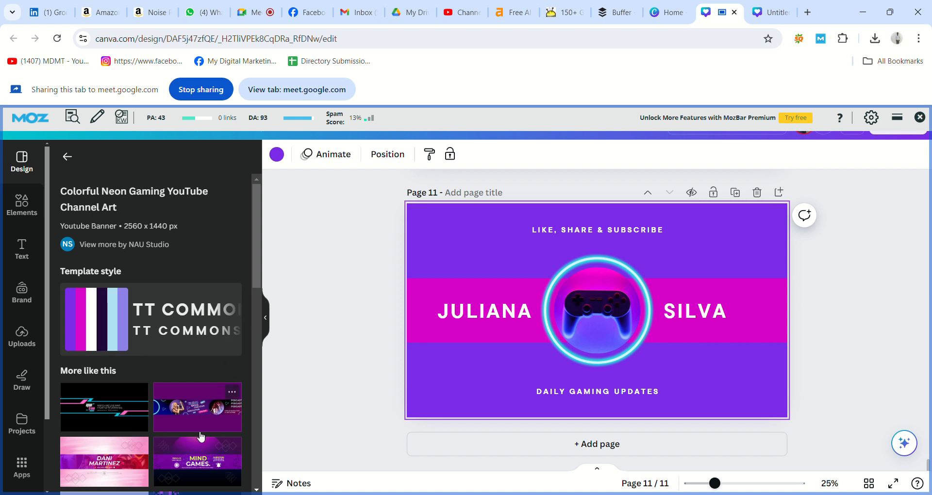
click(199, 457)
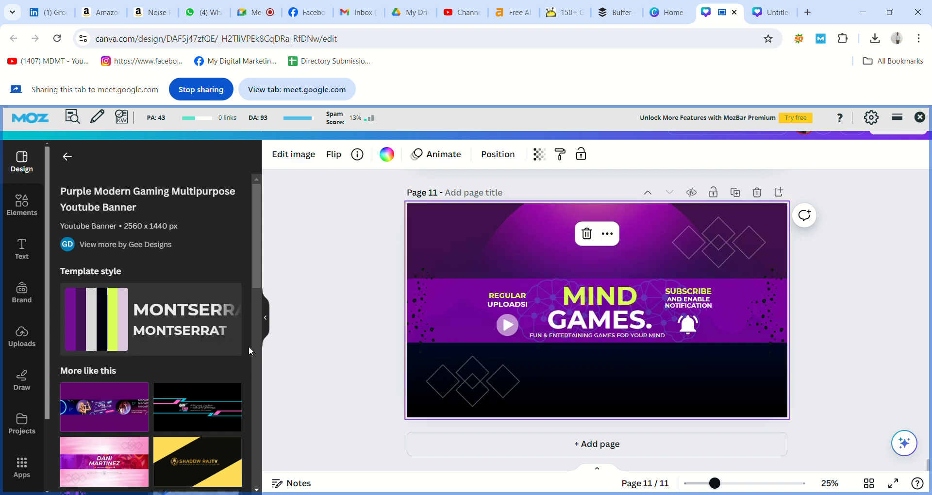
click(194, 449)
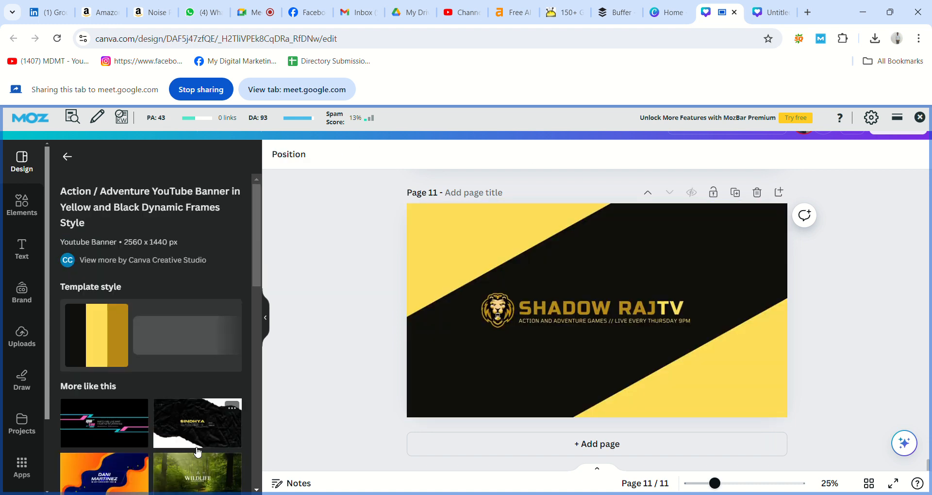
click(122, 475)
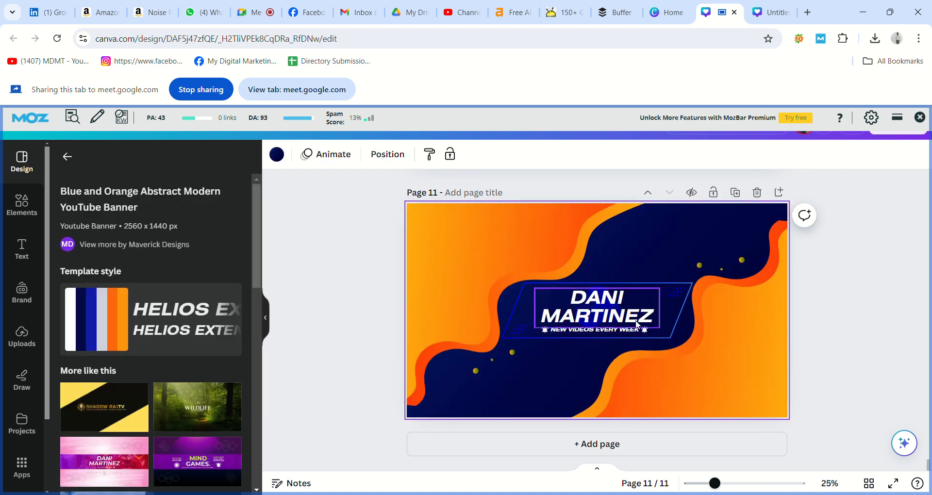
click(823, 308)
scroll(824, 309, up, 5)
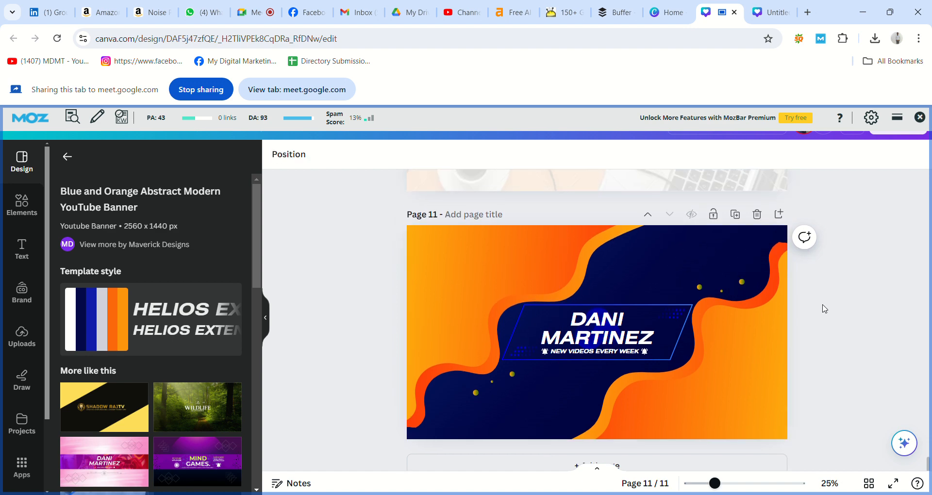
Copy the Telugu headline 'డిజిటల్ మార్కెటింగ్ తెలుగు లో' from page 10 onto page 11 and colour it white
click(657, 280)
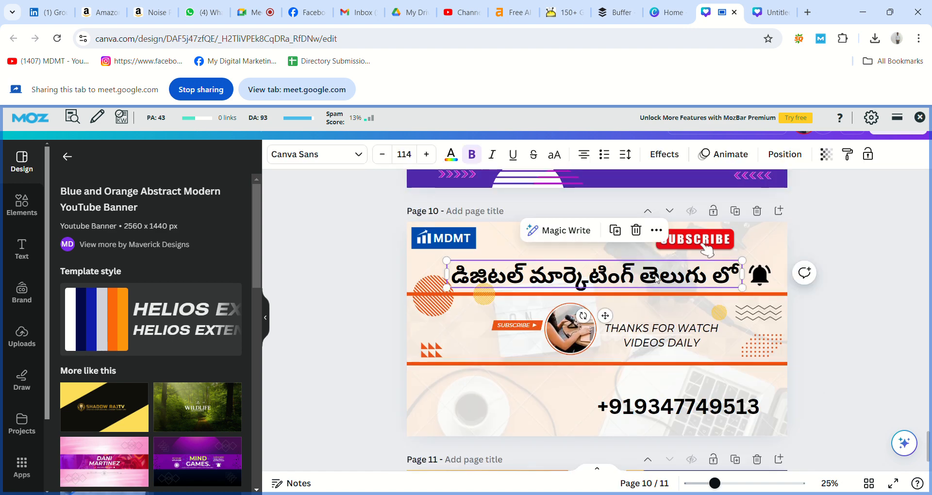
click(827, 303)
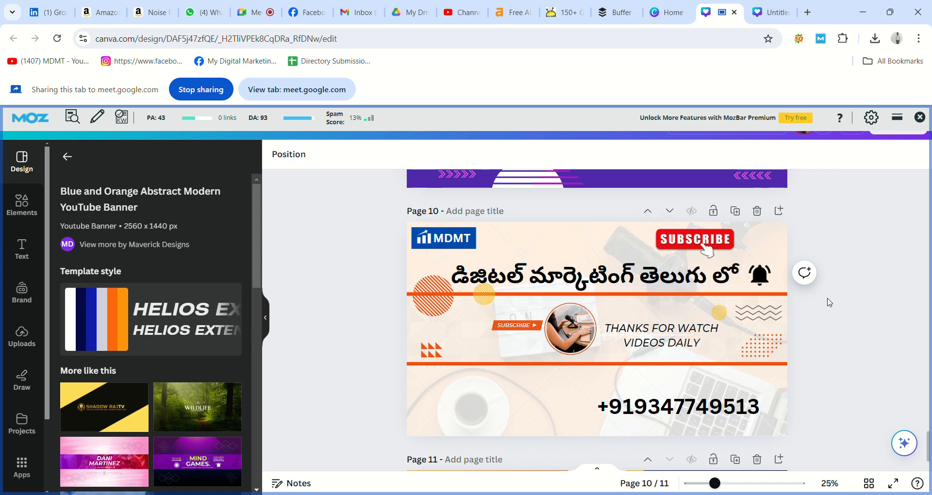
scroll(830, 303, down, 1)
scroll(830, 302, down, 5)
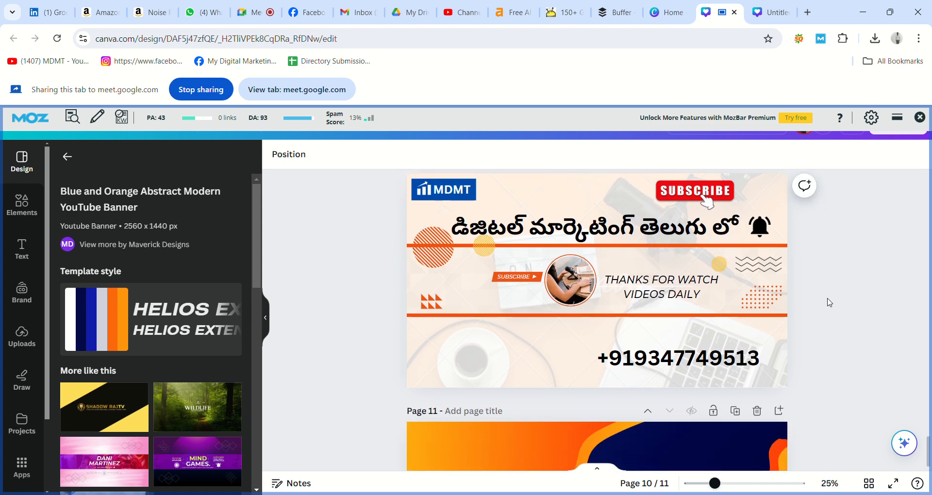
key(ctrl+v)
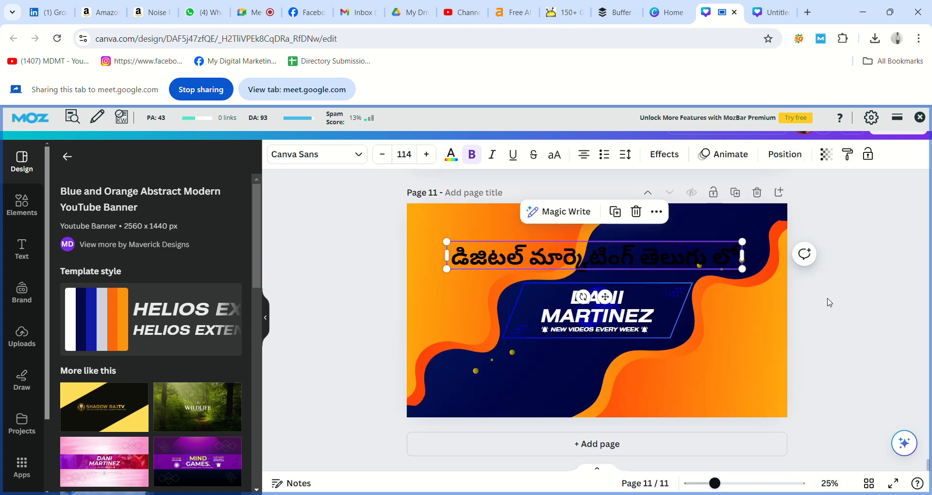
double_click(701, 263)
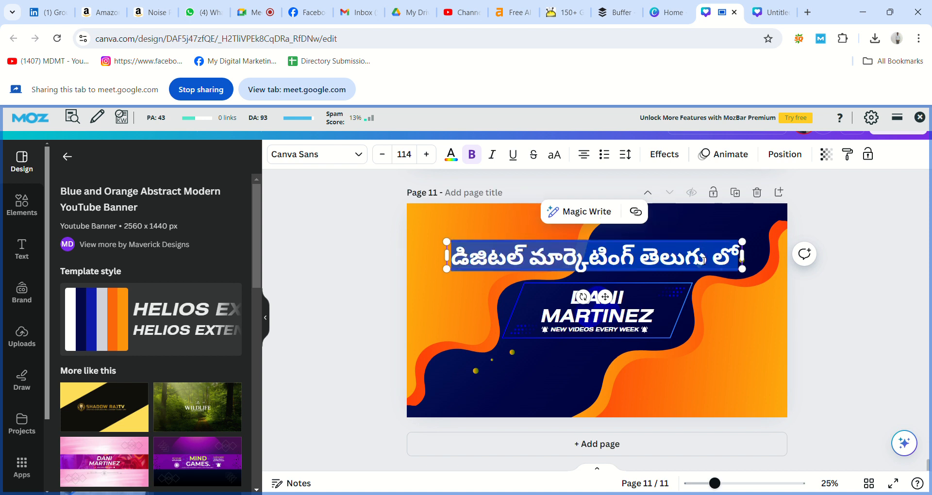
click(451, 155)
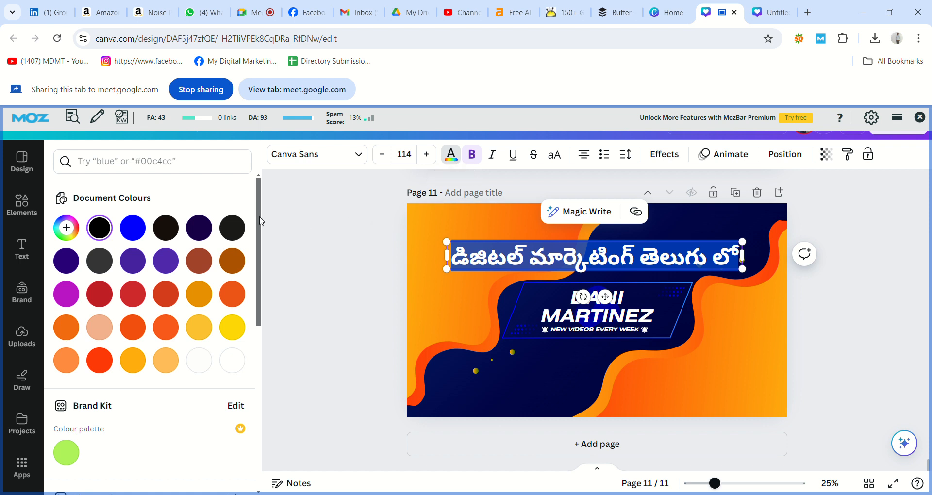
click(199, 365)
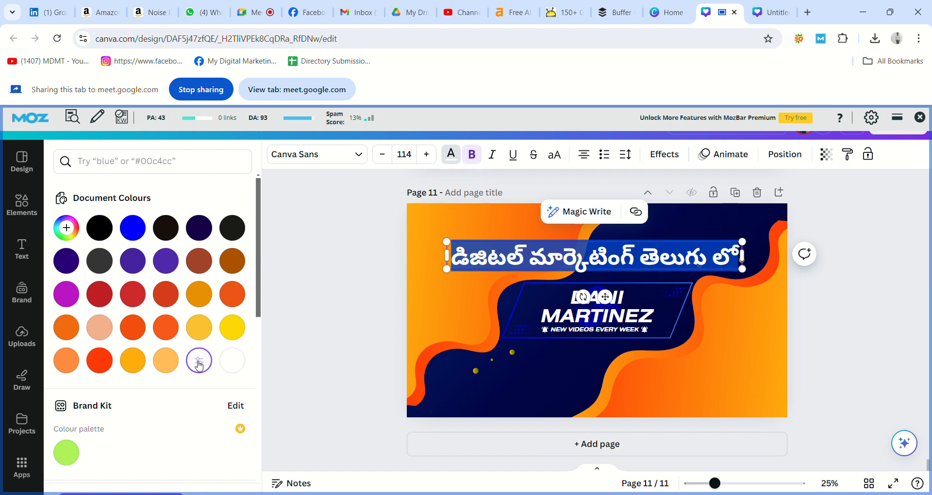
Enlarge the Telugu headline to size 140 and shift it slightly left
click(328, 320)
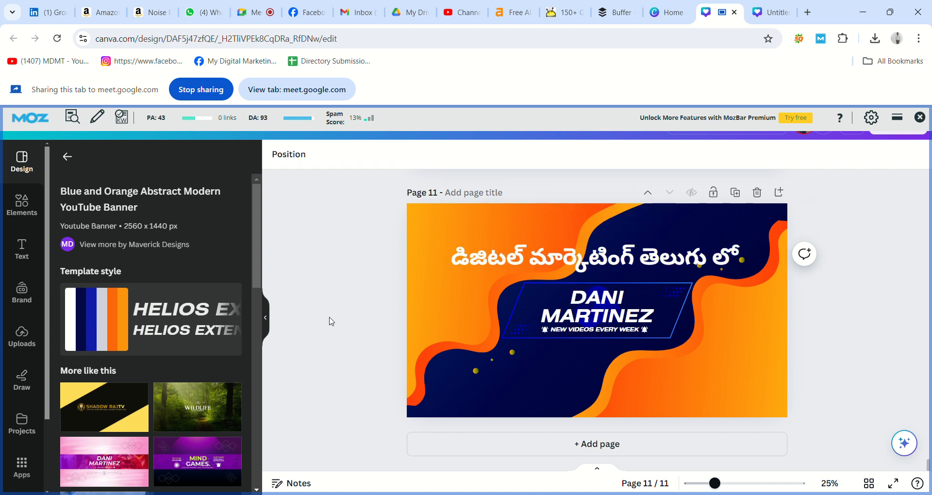
click(739, 254)
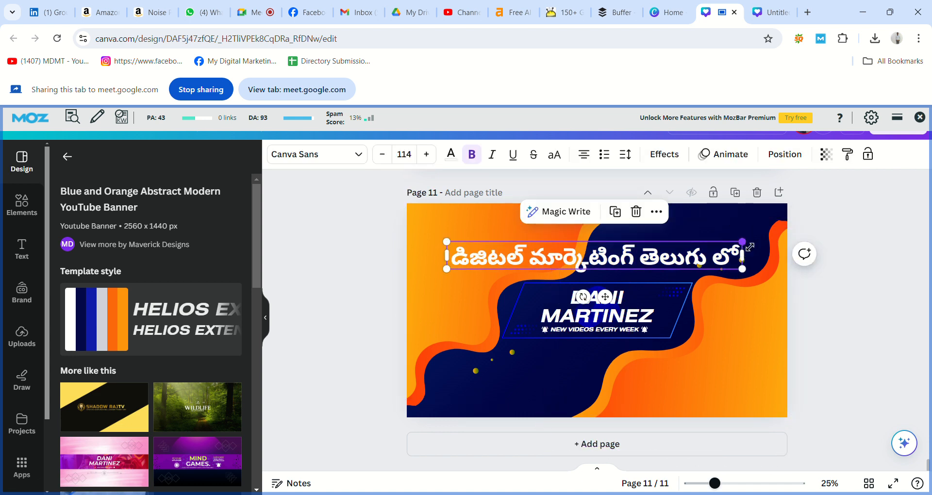
drag(750, 247, 789, 241)
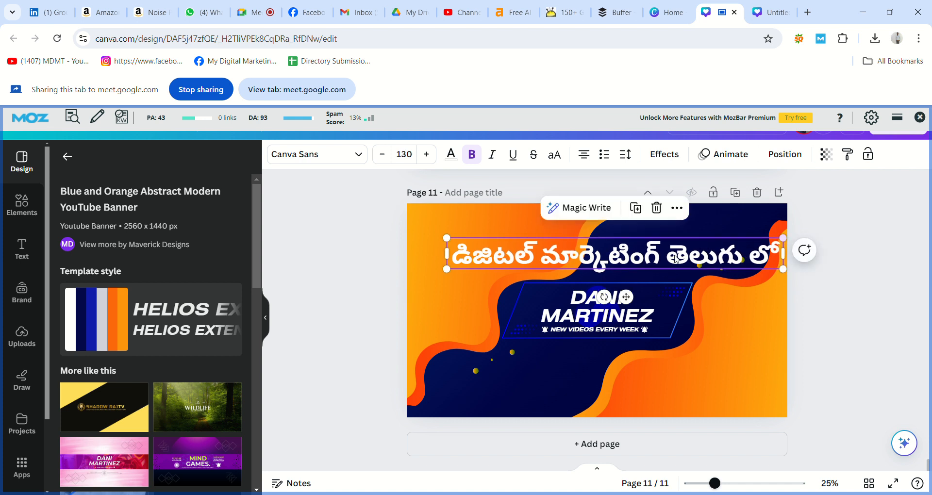
drag(446, 269, 426, 280)
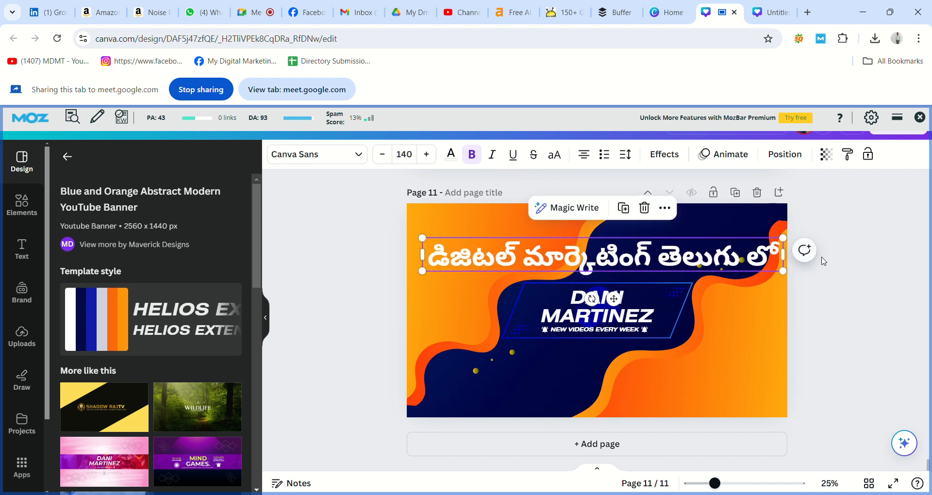
click(842, 262)
drag(758, 262, 747, 261)
Remove the space before లో so the headline reads తెలుగులో
click(751, 263)
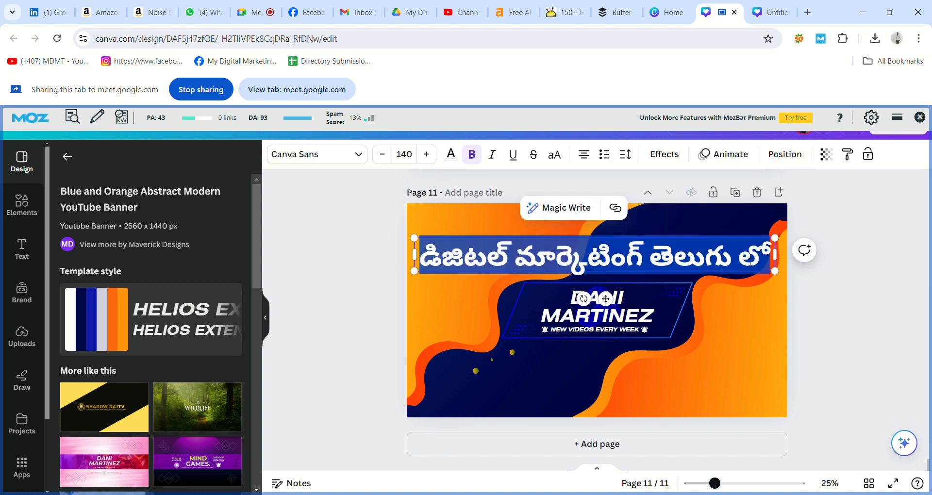
click(750, 264)
key(BackSpace)
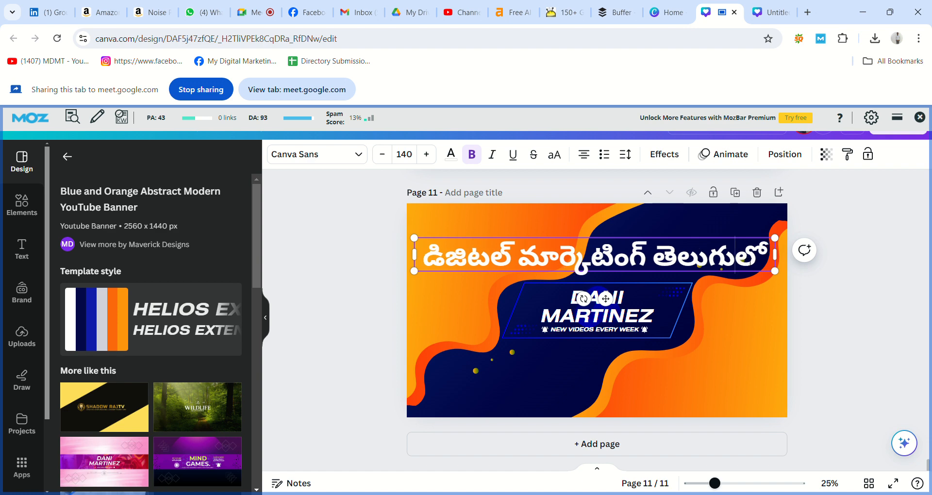
click(809, 309)
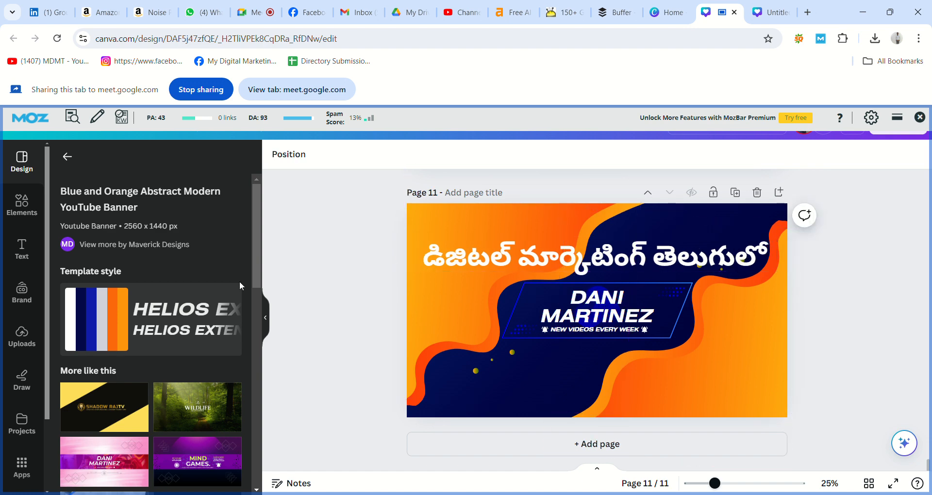
Add the MDMT logo from Uploads to page 11
click(19, 333)
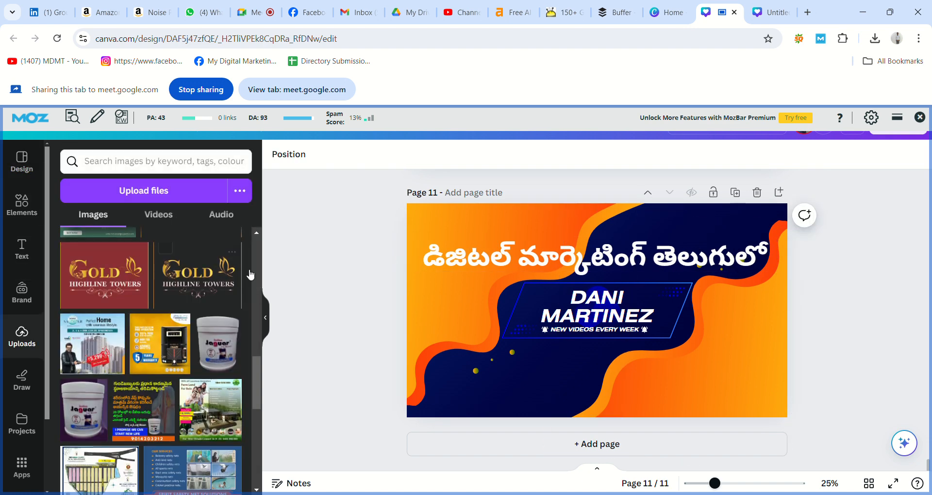
scroll(256, 368, down, 3)
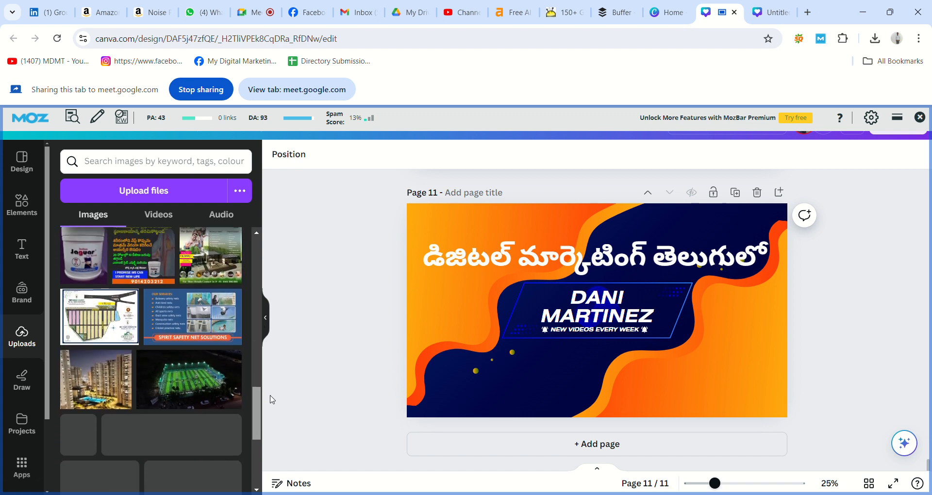
scroll(257, 436, down, 2)
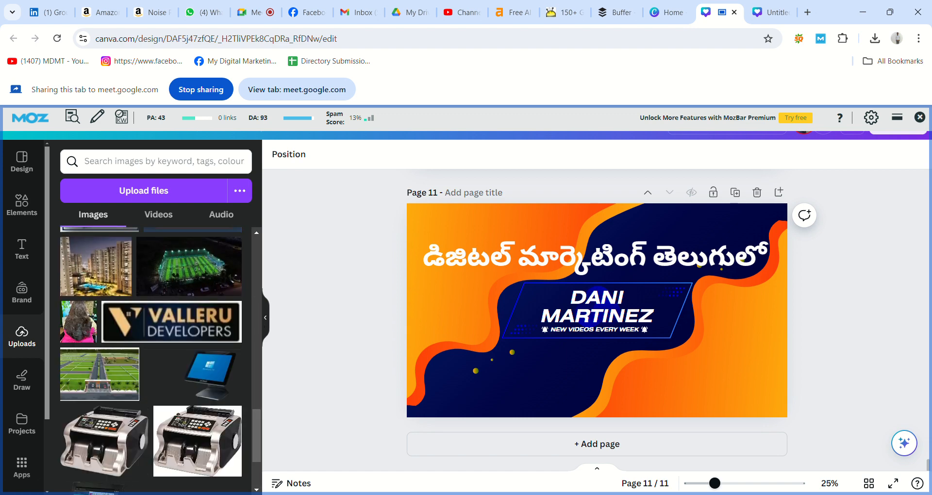
scroll(257, 491, down, 5)
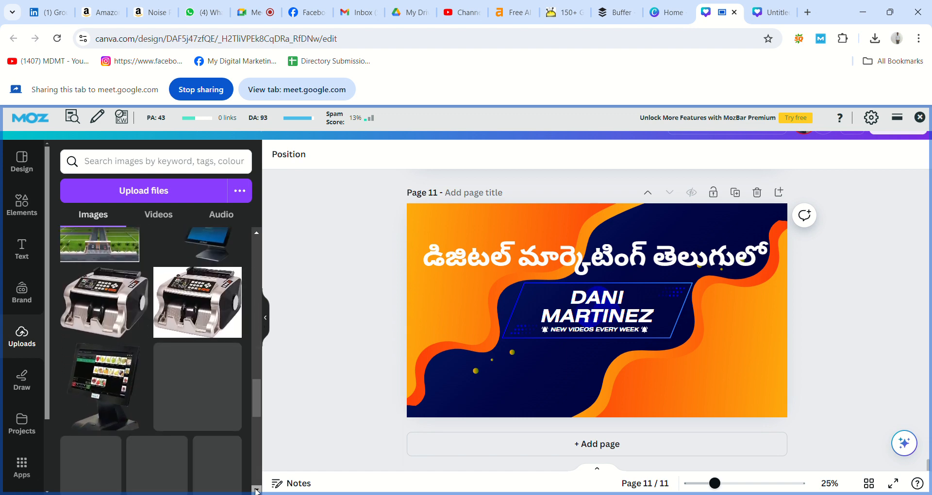
scroll(257, 492, down, 5)
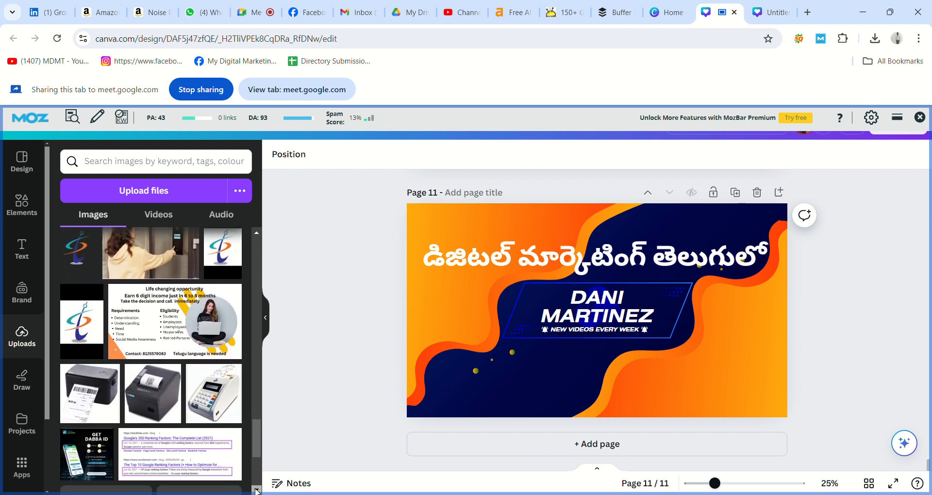
scroll(257, 491, down, 5)
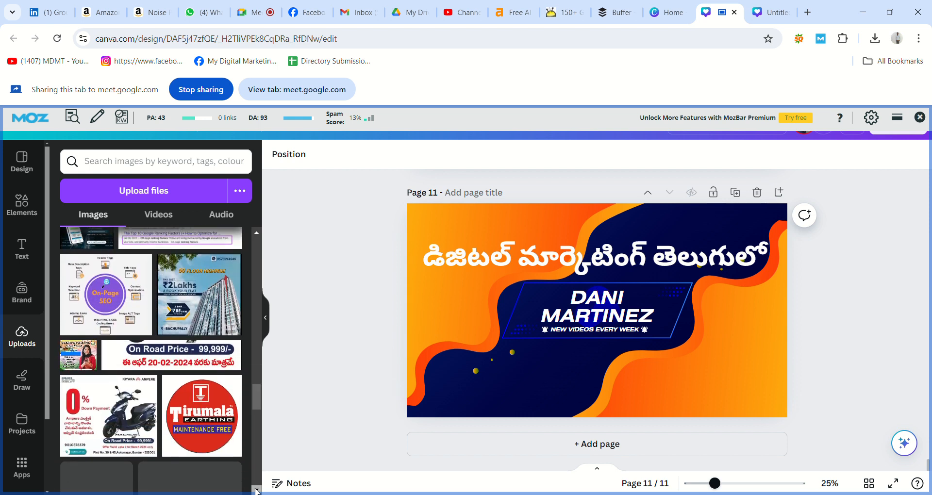
scroll(257, 492, down, 5)
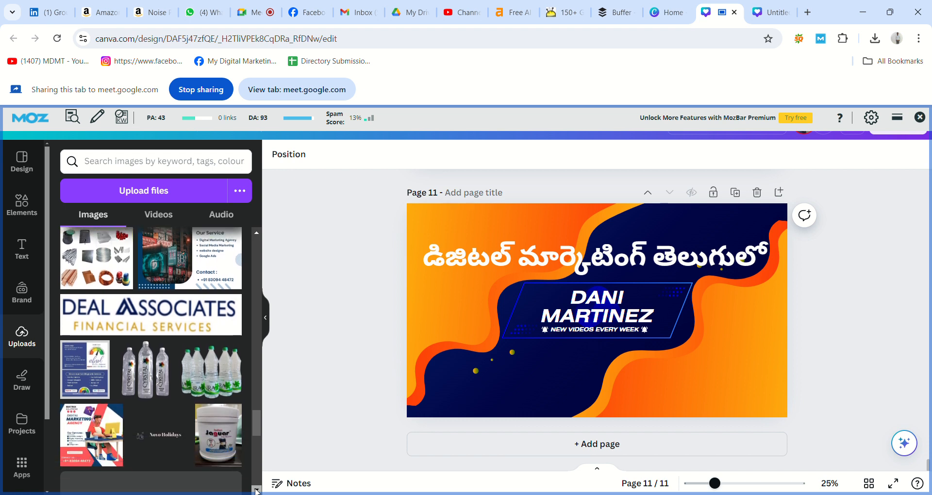
scroll(258, 491, down, 5)
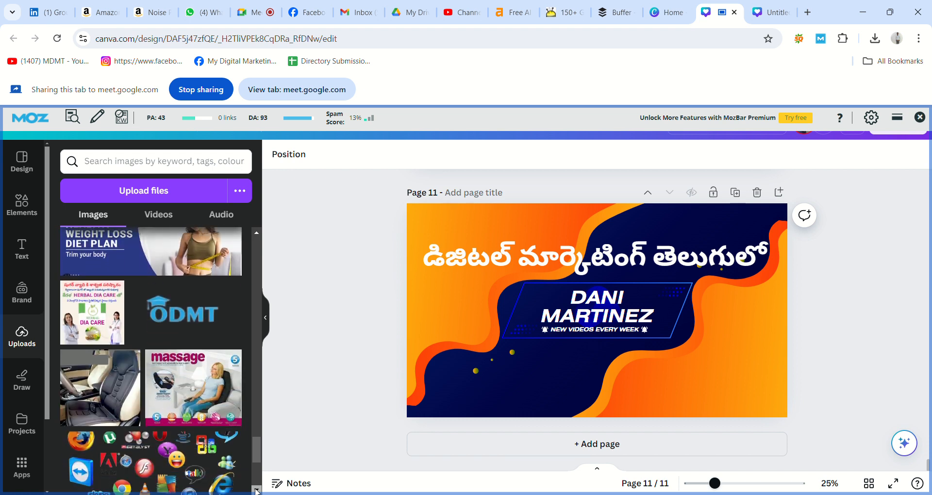
scroll(257, 491, down, 5)
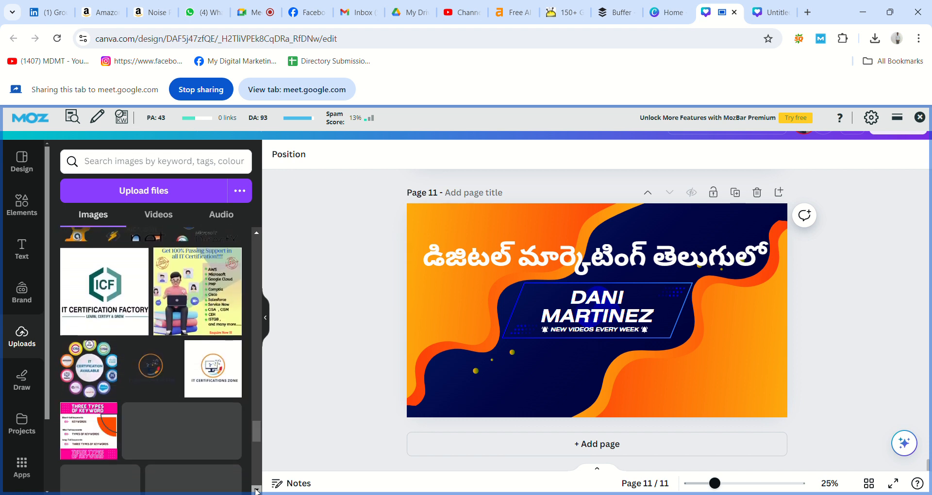
scroll(258, 491, down, 5)
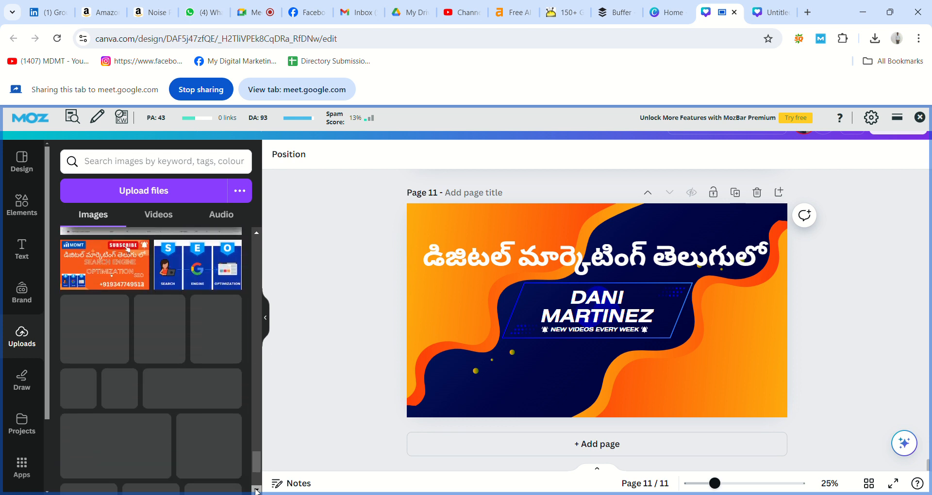
scroll(257, 492, down, 5)
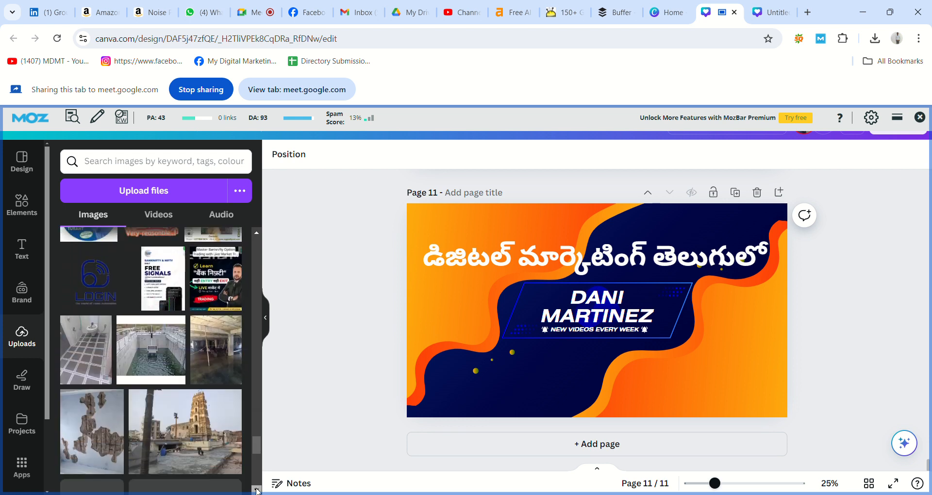
scroll(257, 492, down, 5)
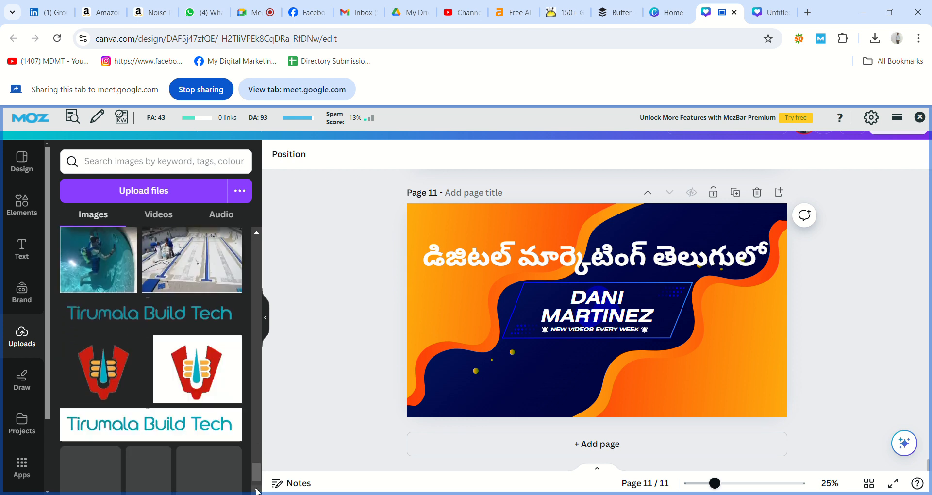
scroll(258, 491, down, 5)
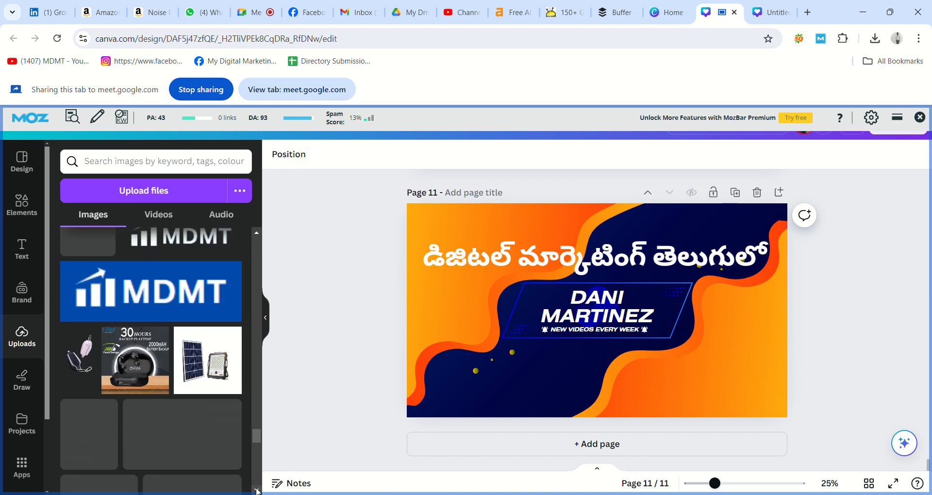
click(162, 315)
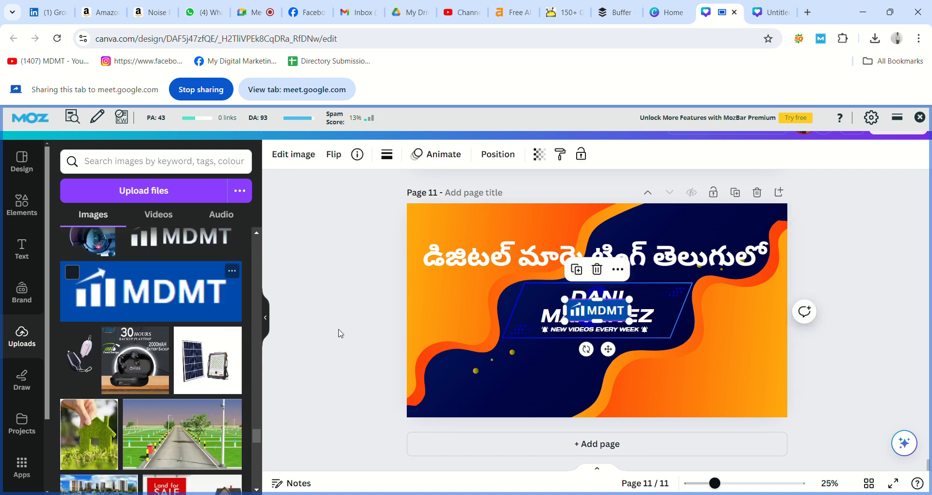
Place the enlarged MDMT logo in the top-left corner and nudge the Telugu headline down
drag(581, 311, 436, 220)
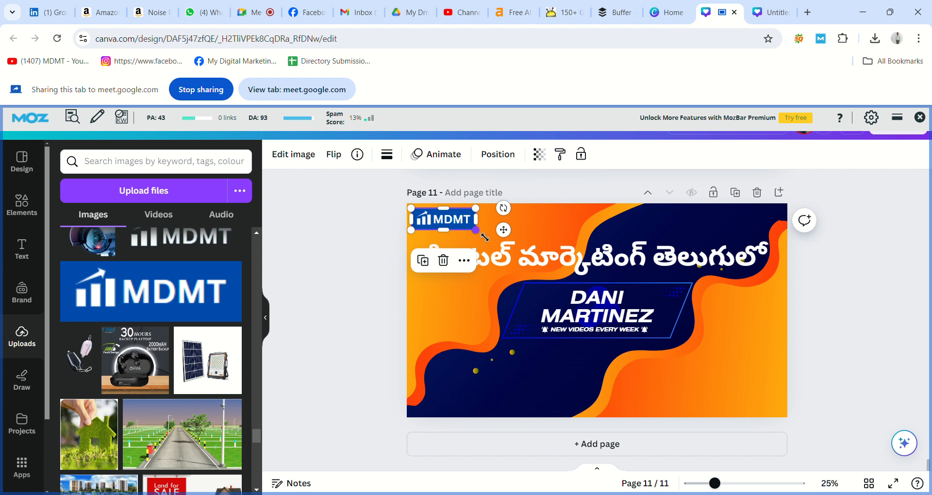
drag(484, 237, 502, 244)
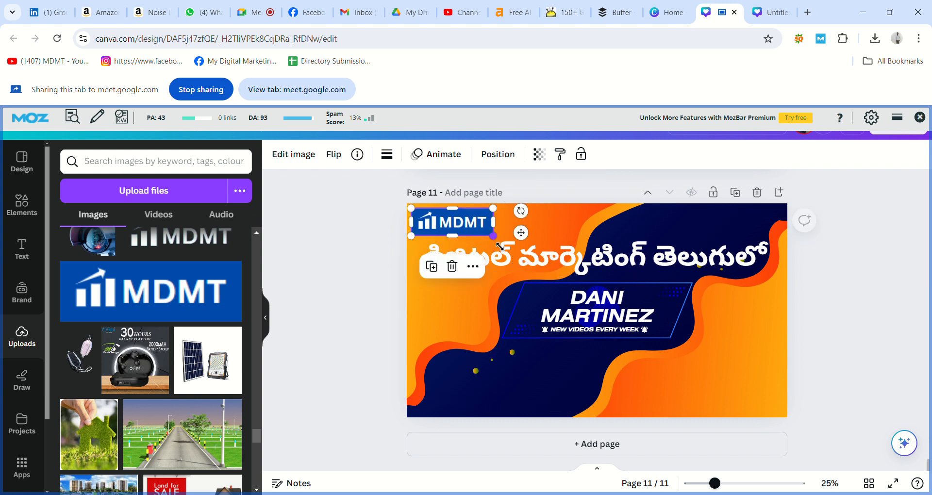
click(382, 279)
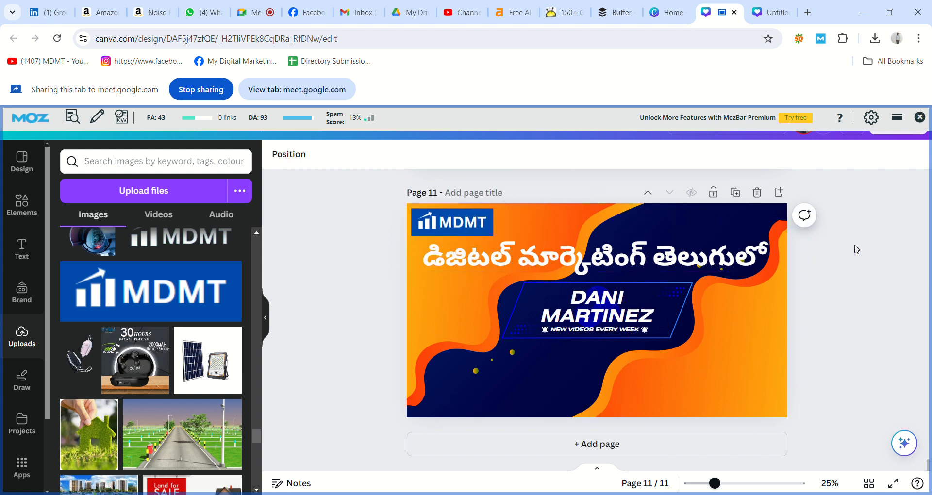
drag(749, 256, 749, 266)
Copy the SUBSCRIBE image from page 10 onto page 11, shifted slightly left
click(817, 277)
scroll(822, 277, up, 6)
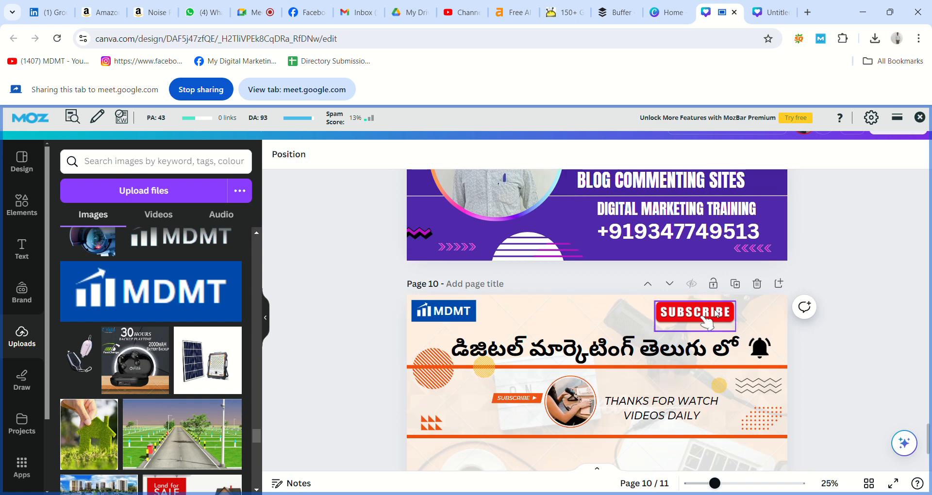
click(712, 314)
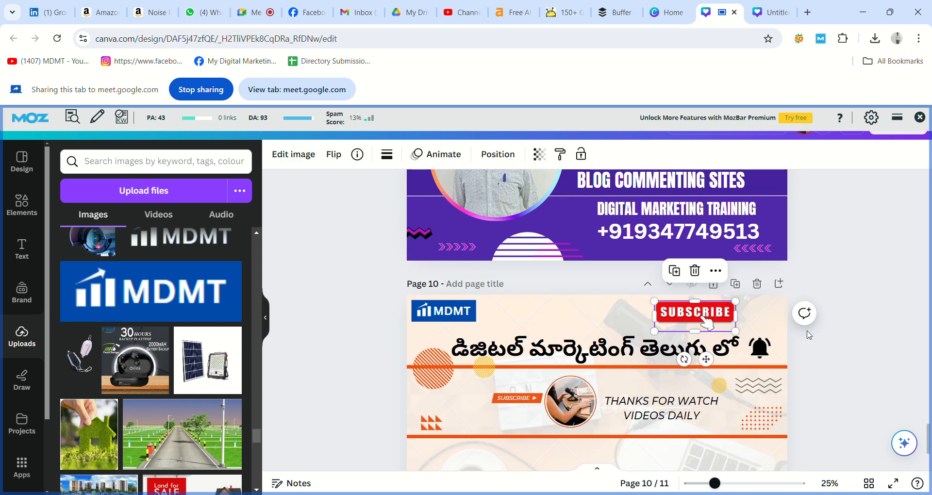
click(856, 354)
scroll(858, 354, down, 6)
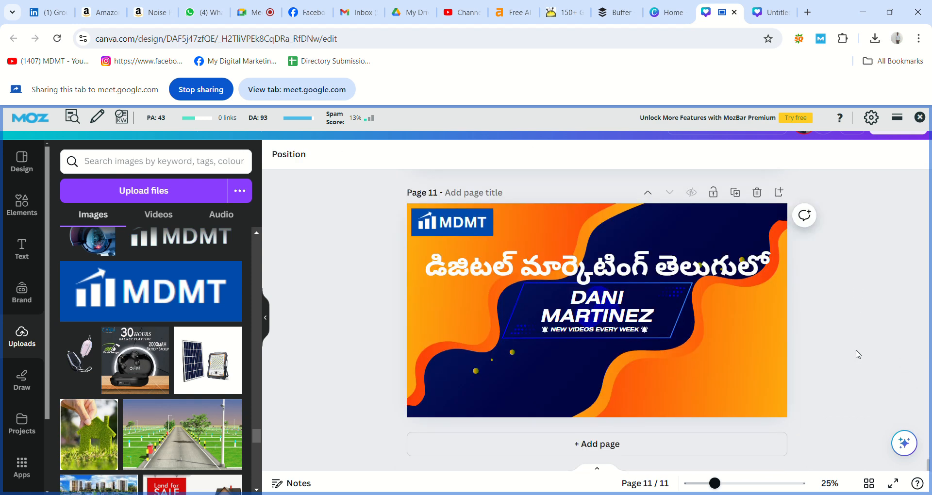
key(ctrl+v)
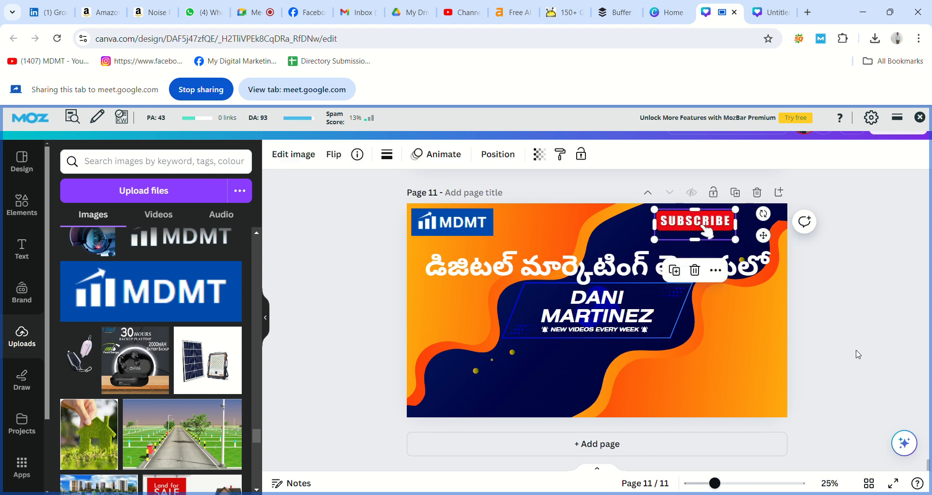
drag(721, 235, 698, 237)
click(872, 229)
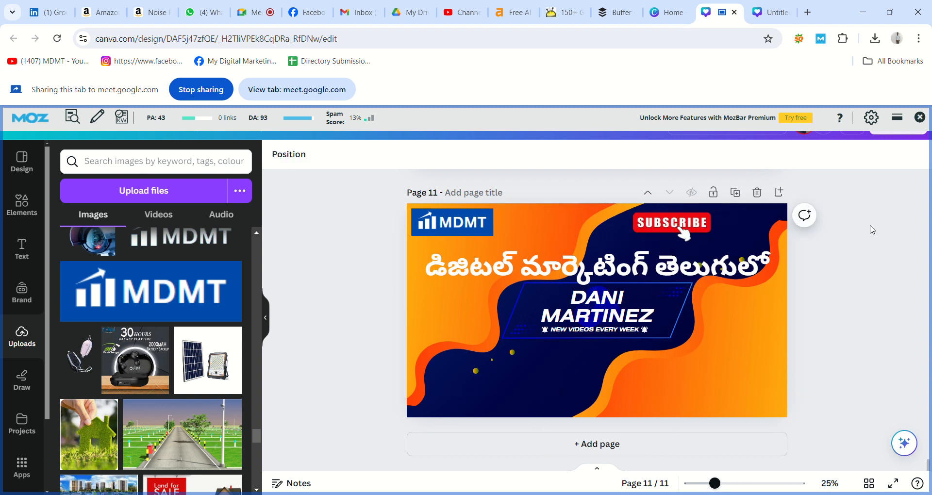
Copy the bell icon from page 10 and place it beside the SUBSCRIBE button
scroll(870, 228, up, 6)
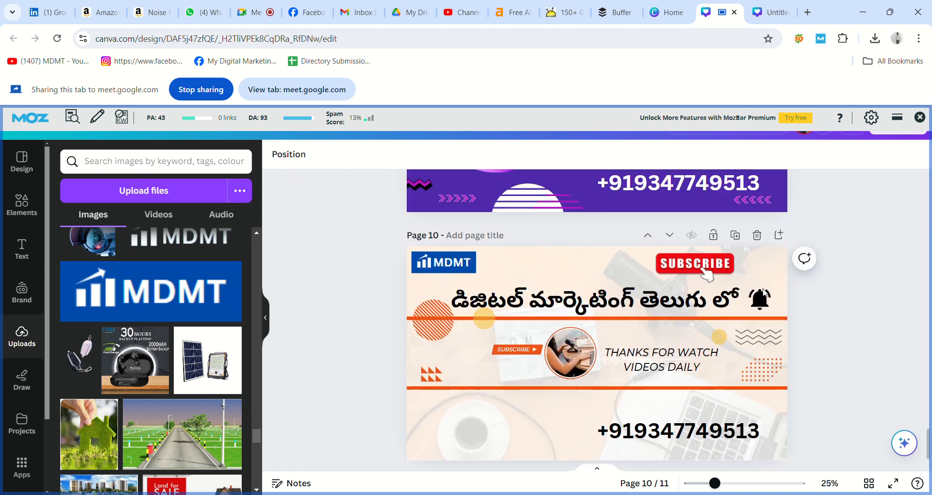
click(759, 294)
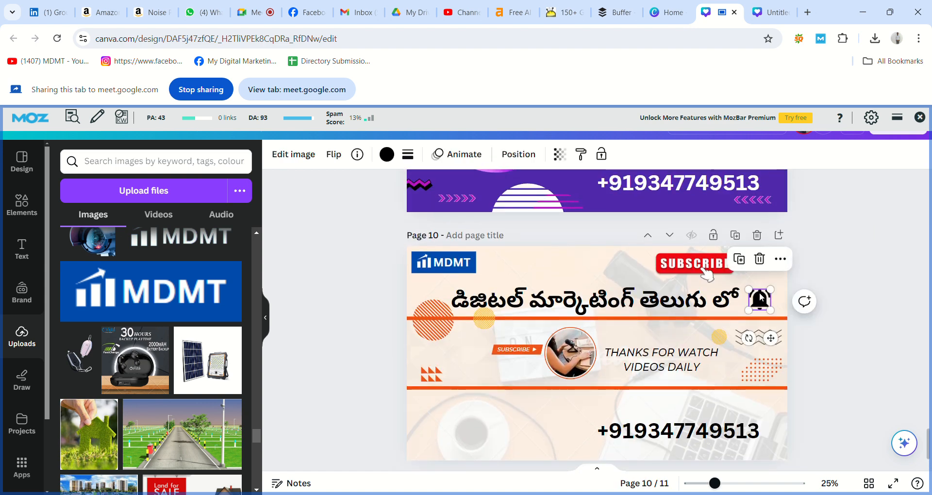
click(846, 287)
scroll(846, 286, down, 1)
scroll(847, 287, down, 5)
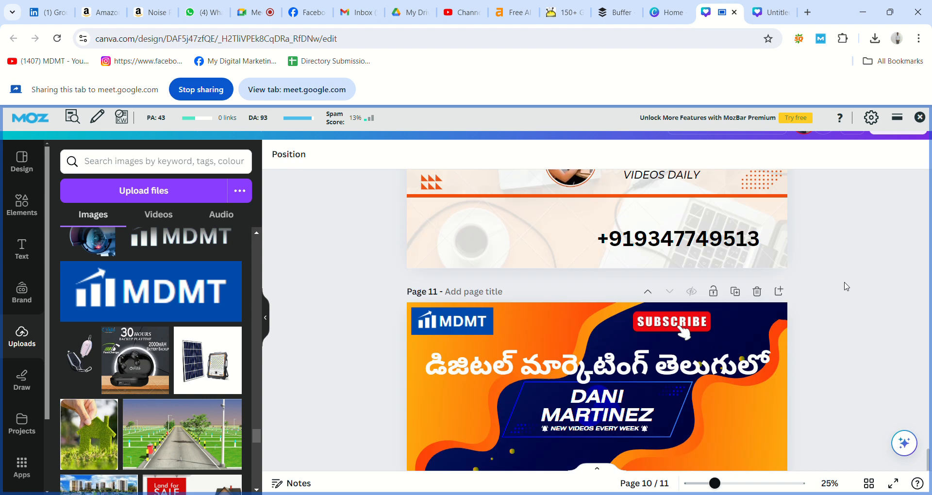
key(ctrl+v)
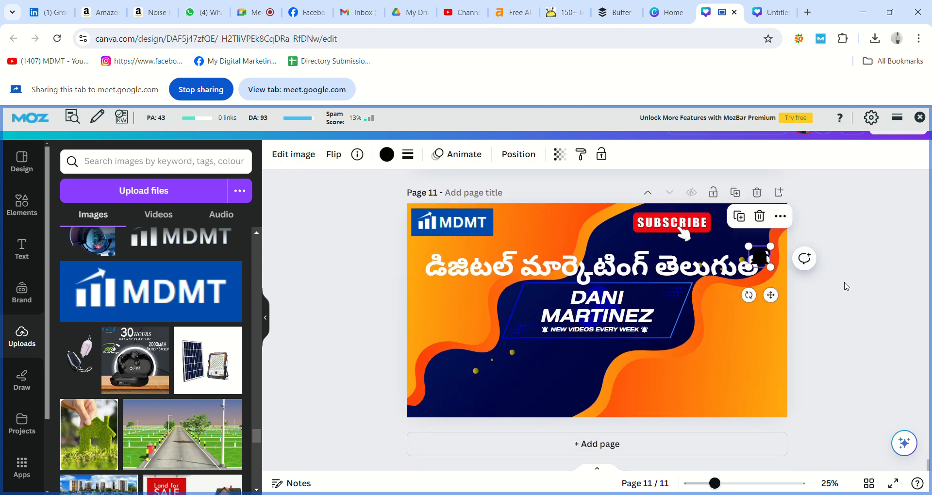
drag(765, 256, 739, 228)
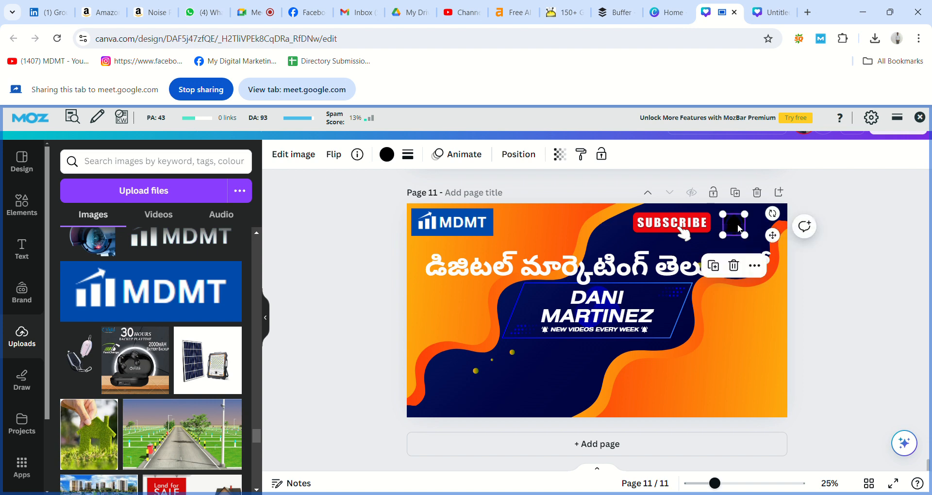
Make the bell icon white
click(387, 156)
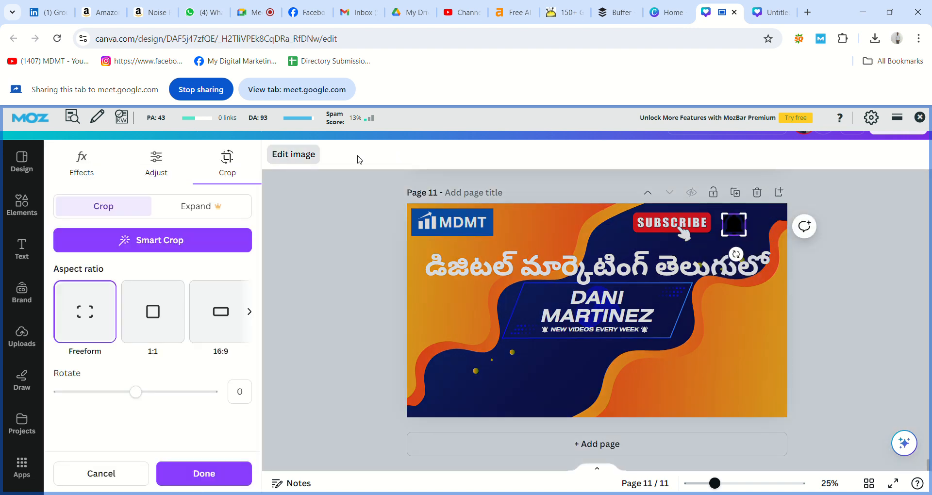
click(224, 475)
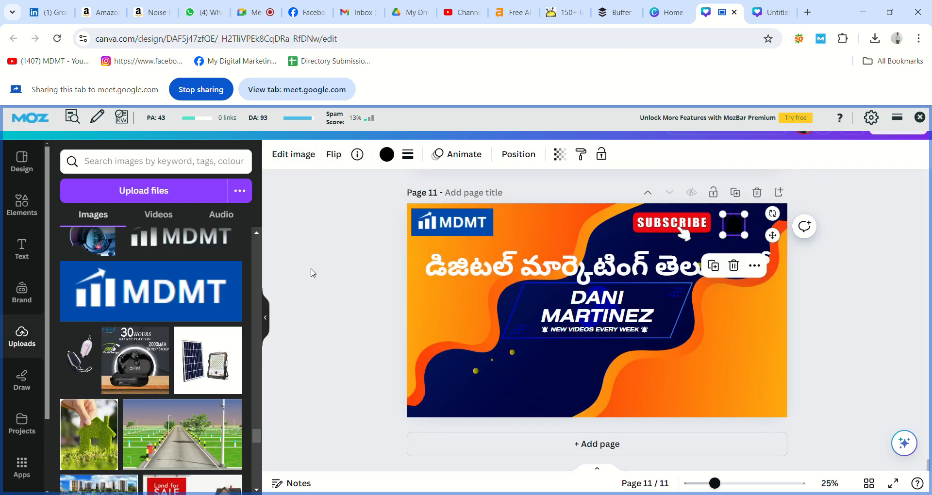
click(387, 154)
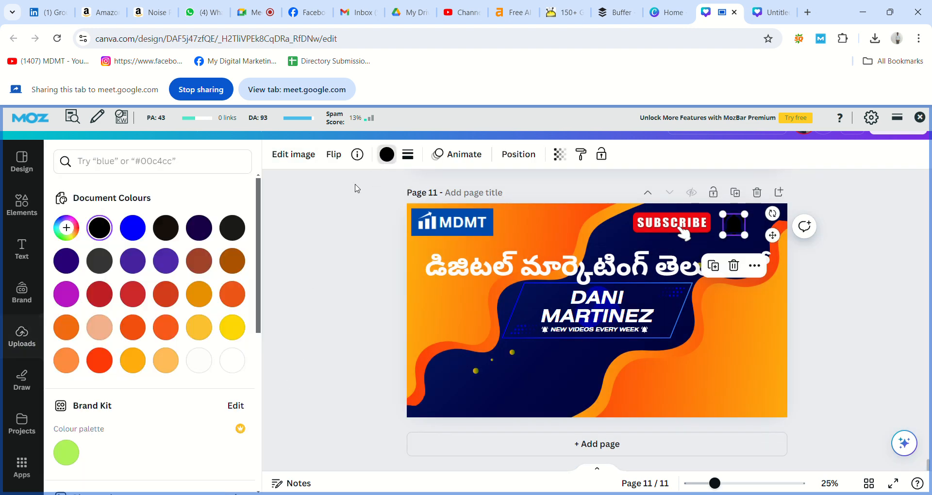
click(228, 359)
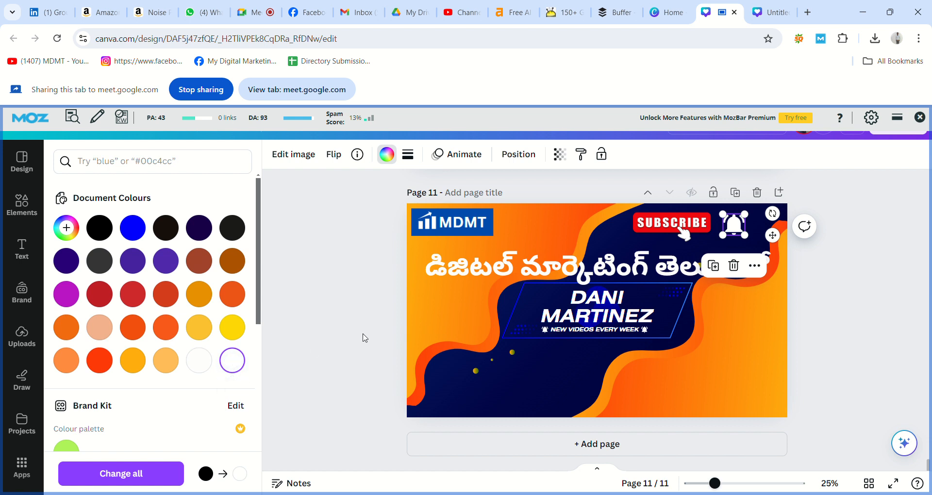
key(Escape)
click(386, 334)
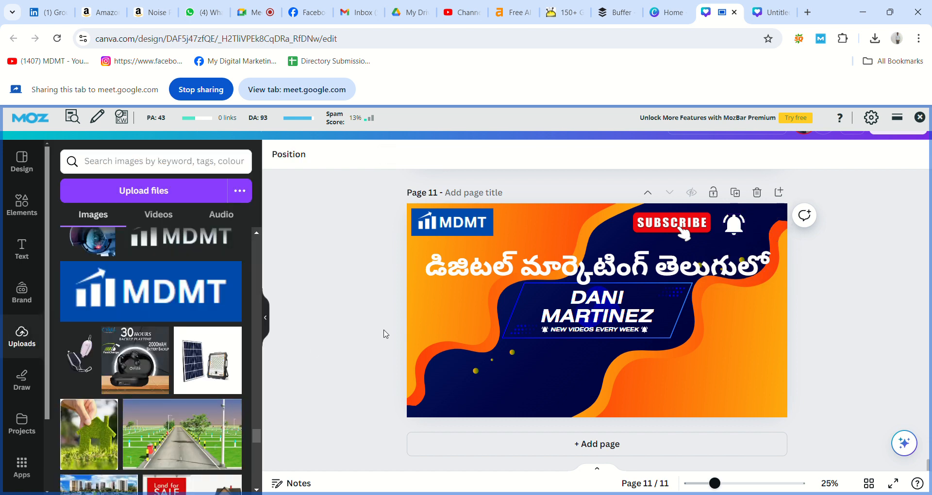
Nudge SUBSCRIBE slightly right and down, then check the round photo on page 9
click(666, 235)
drag(666, 235, 672, 238)
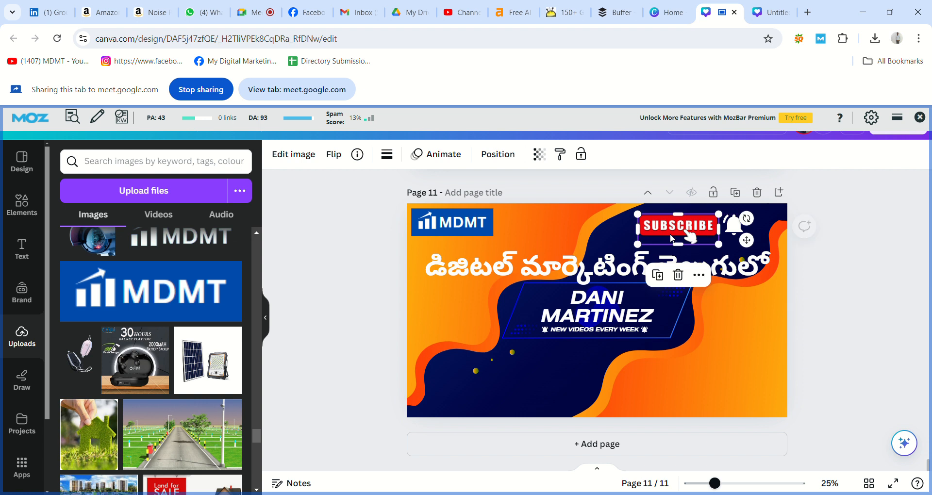
click(805, 256)
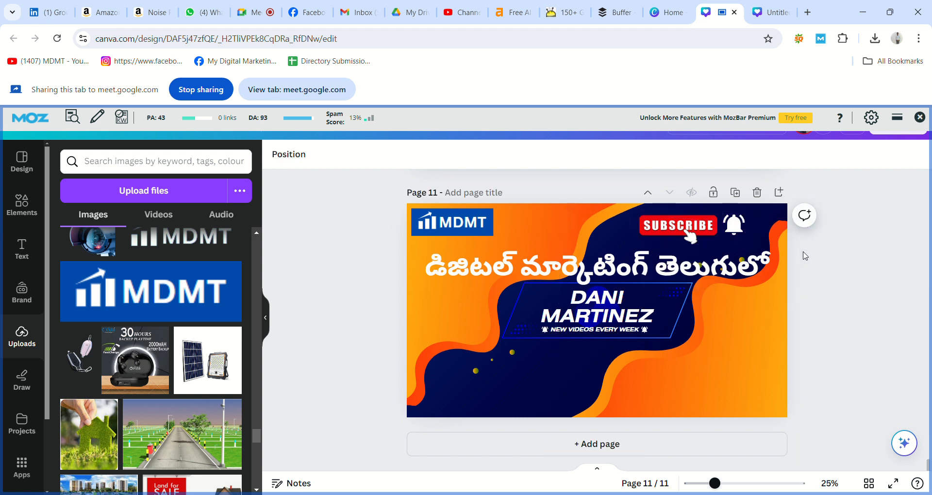
scroll(805, 256, up, 5)
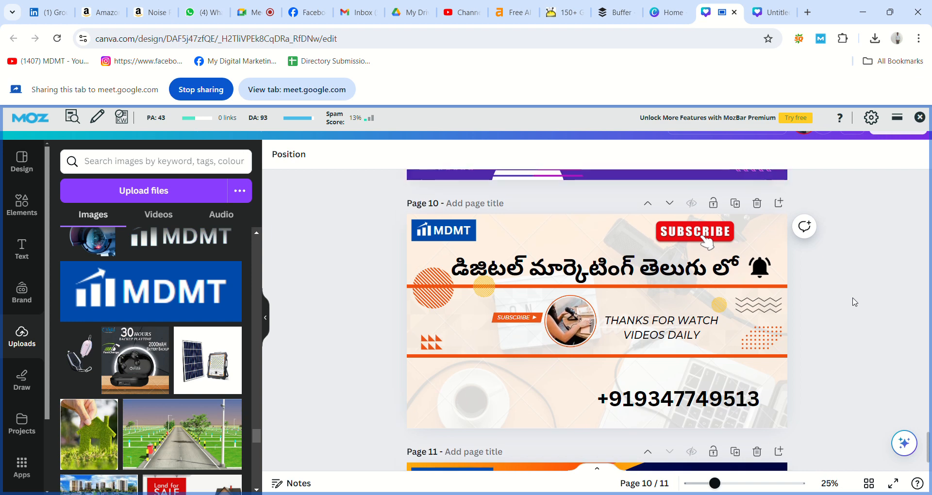
scroll(855, 302, up, 5)
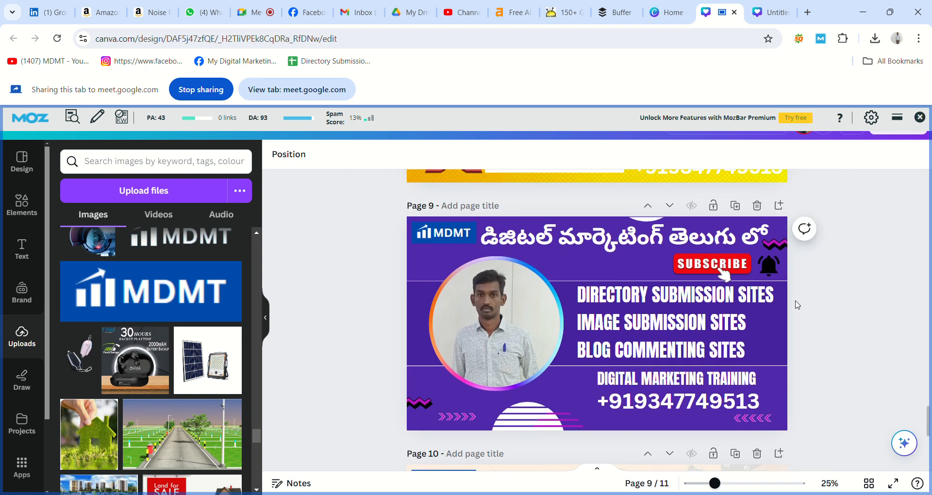
click(505, 321)
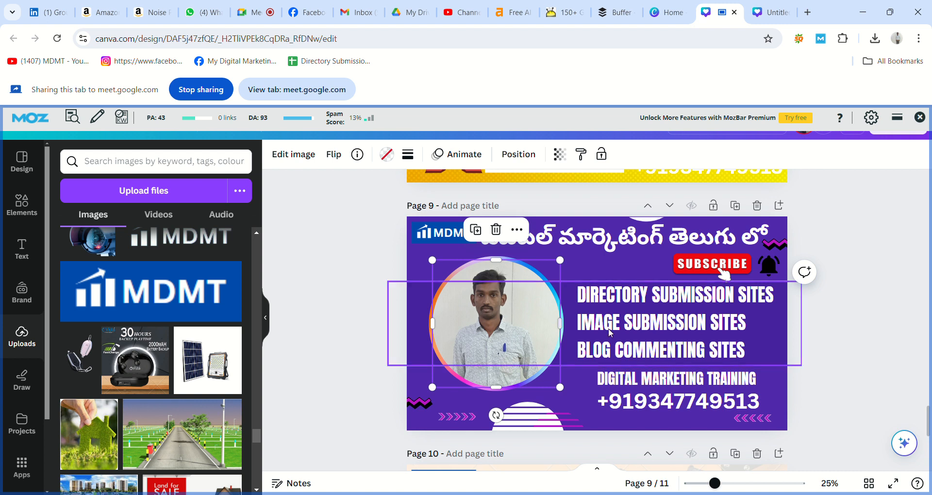
click(804, 324)
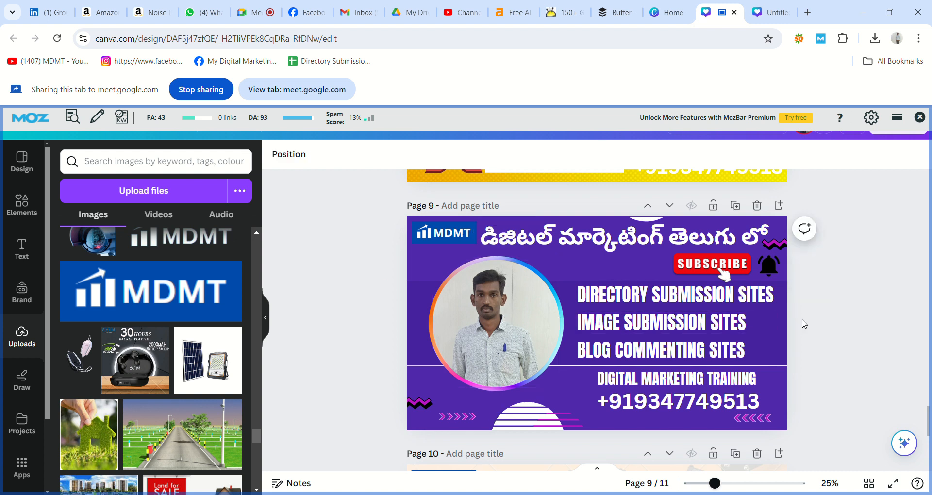
scroll(805, 323, down, 1)
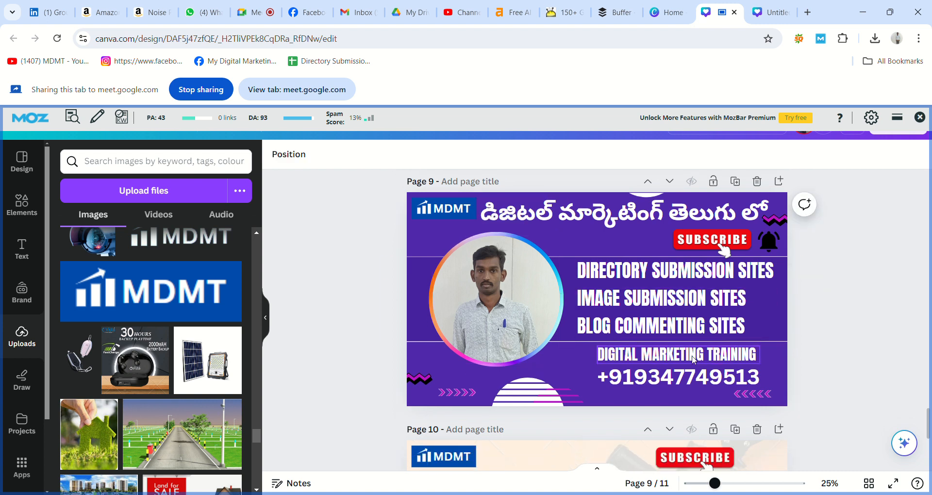
Look over the DIGITAL MARKETING TRAINING and phone number texts on page 9
click(693, 360)
click(697, 386)
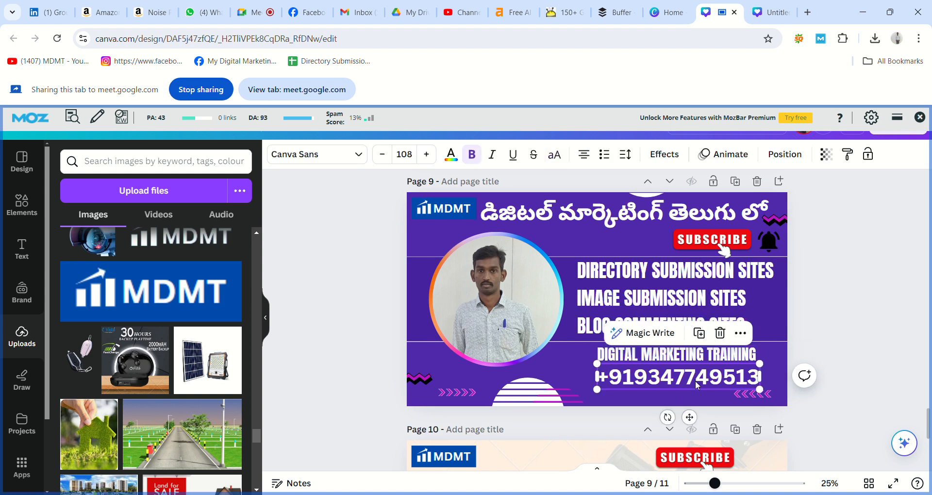
click(824, 359)
scroll(825, 360, down, 10)
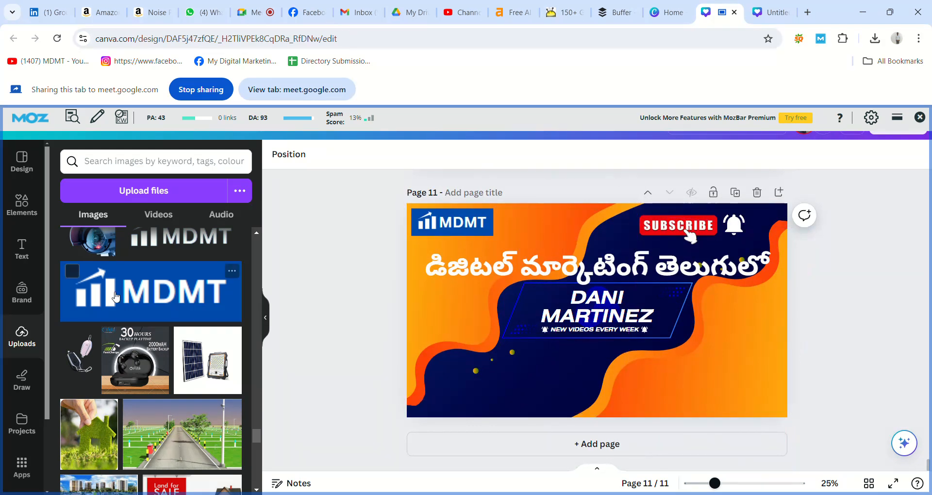
Add a heading at the banner's bottom right and replace it with the contact phone number
click(22, 250)
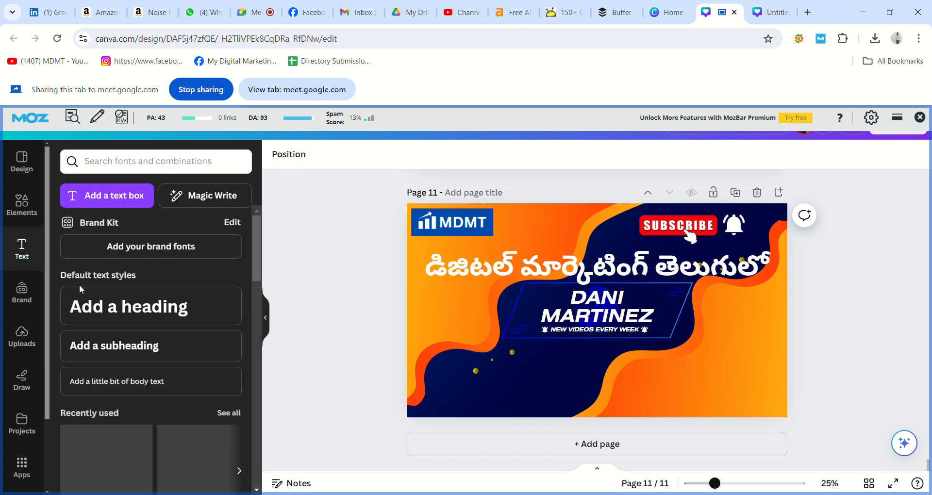
click(108, 312)
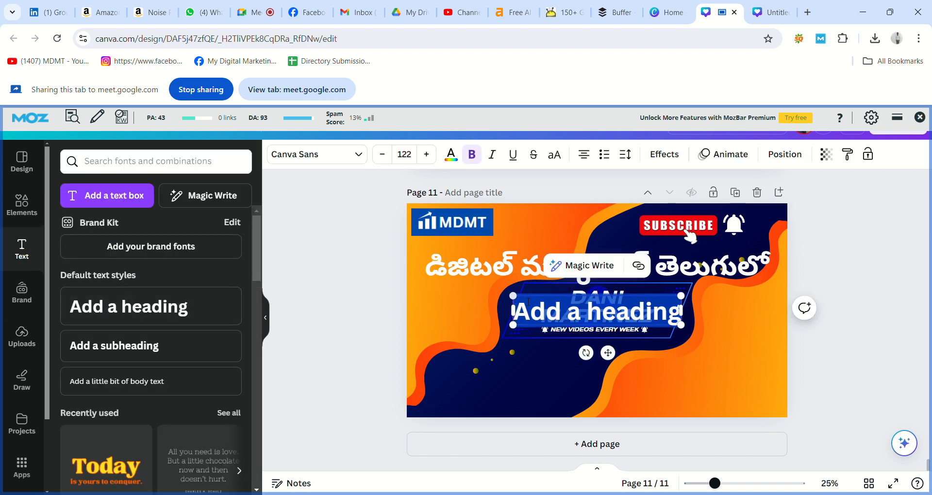
click(364, 347)
drag(585, 301, 674, 392)
double_click(674, 393)
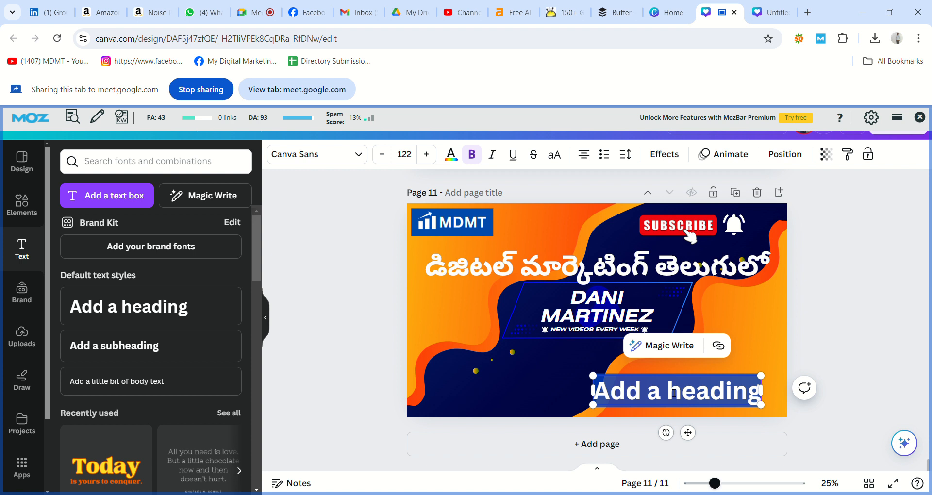
key(BackSpace)
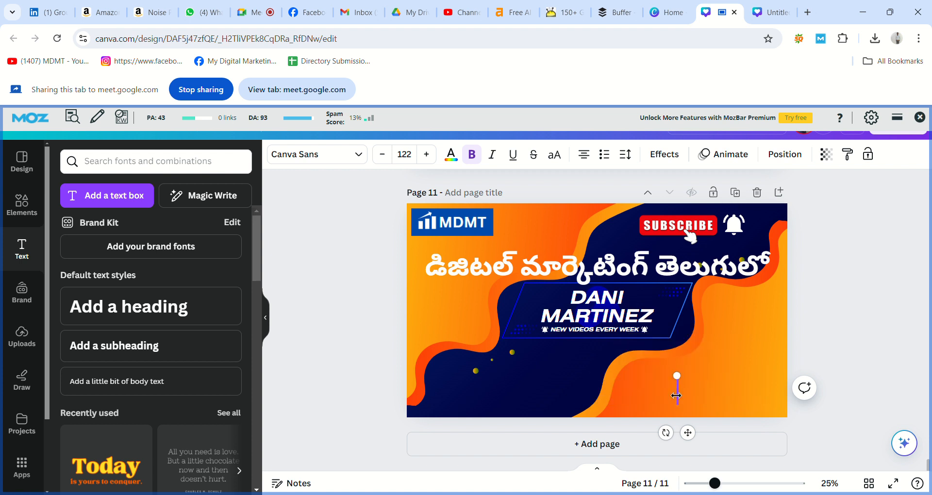
text(H)
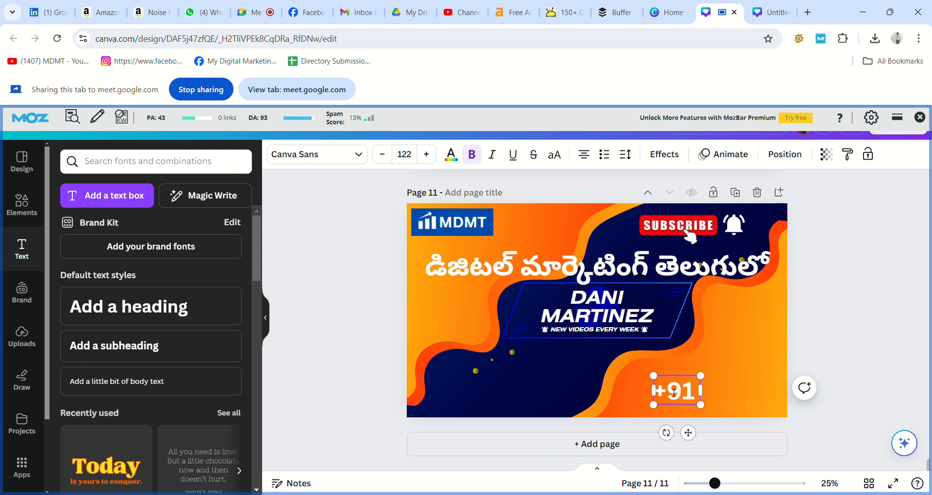
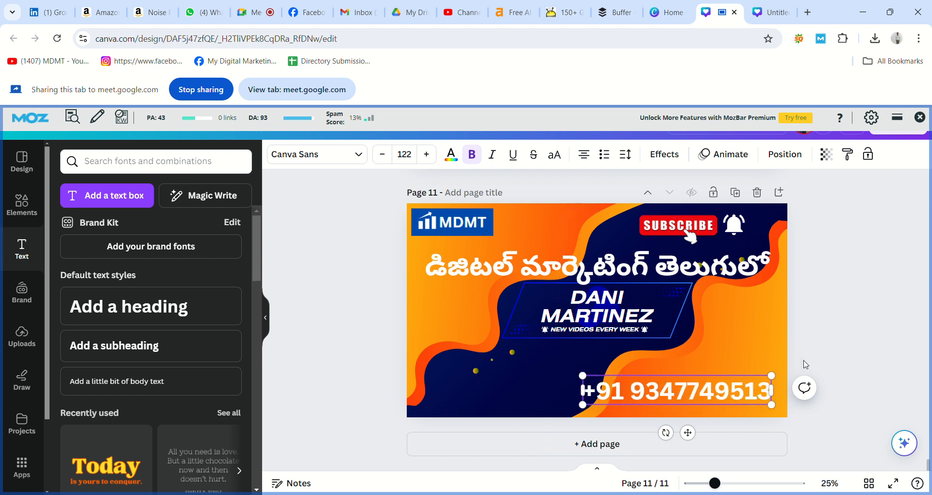
click(805, 364)
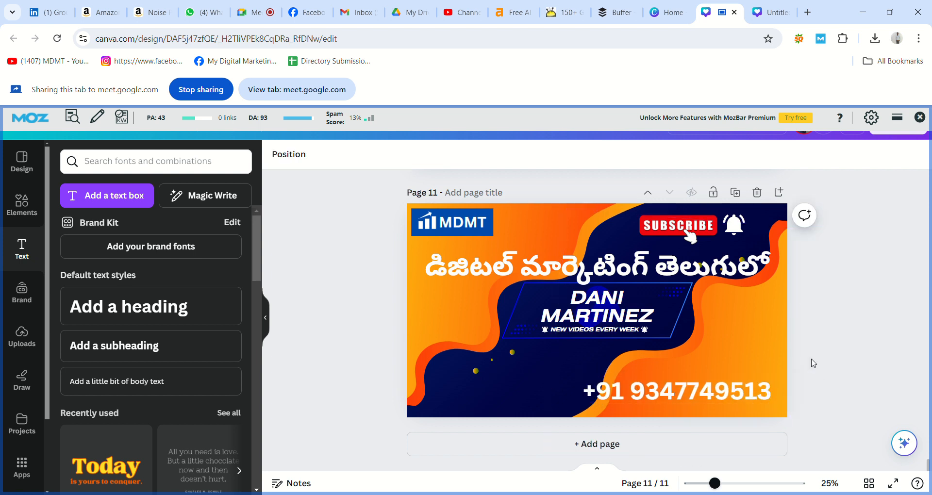
Replace the name text with 'VIDEO SUBMISSION SITES'
double_click(641, 322)
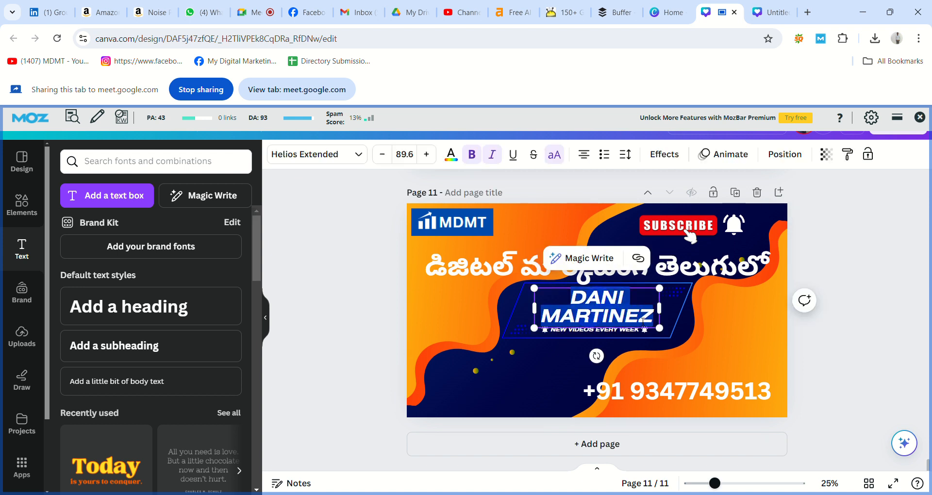
key(BackSpace)
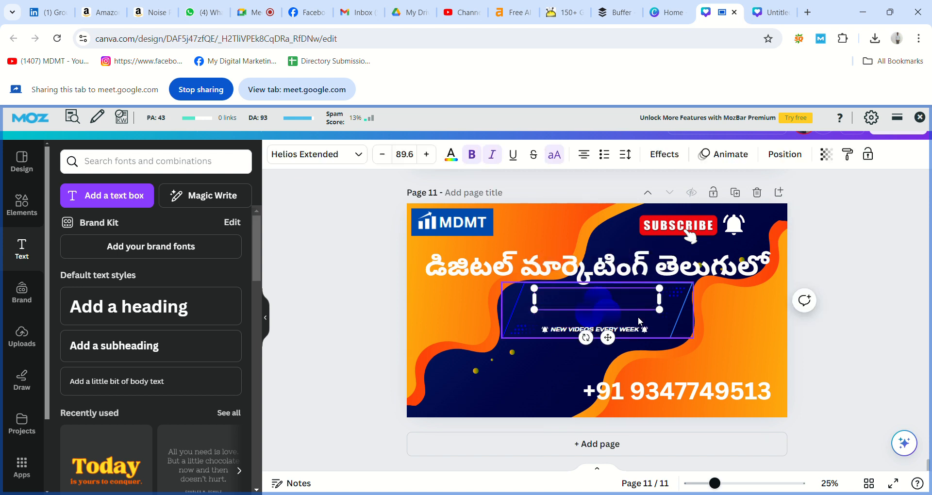
text(VIDEO)
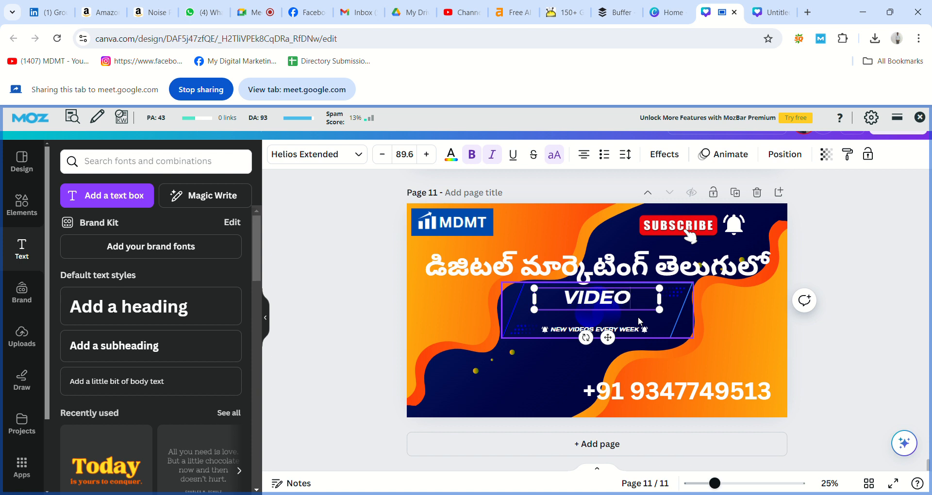
text( D)
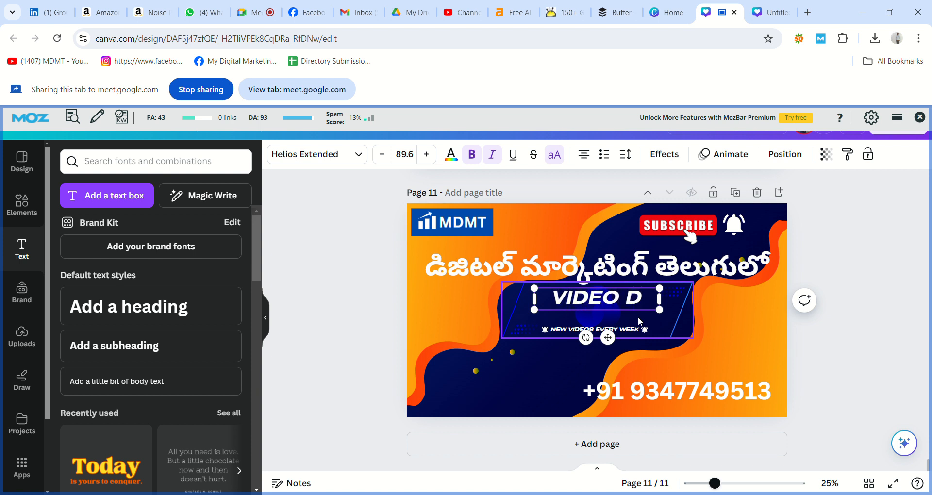
key(BackSpace)
text(SUBM)
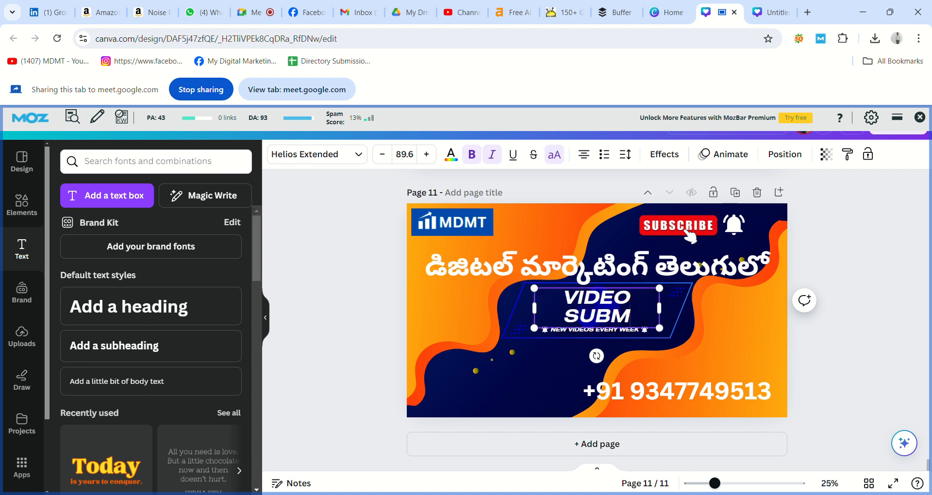
text(ISSION)
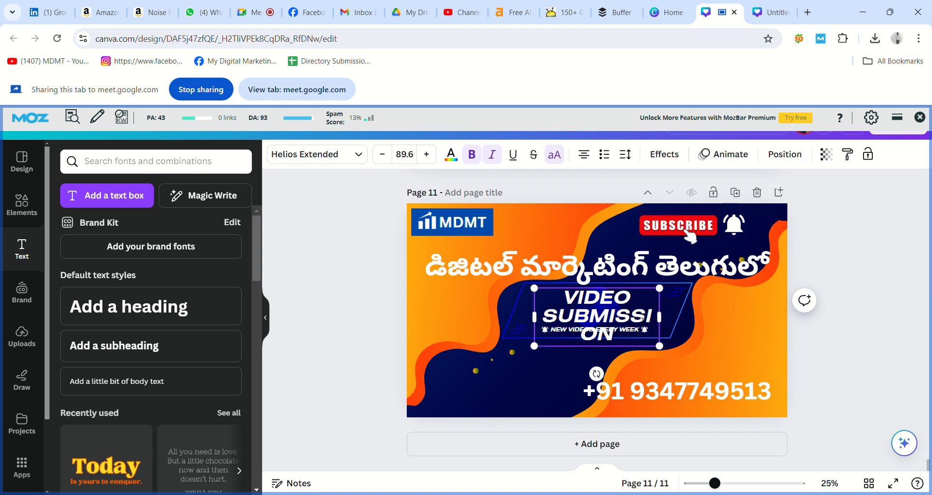
text( SITES)
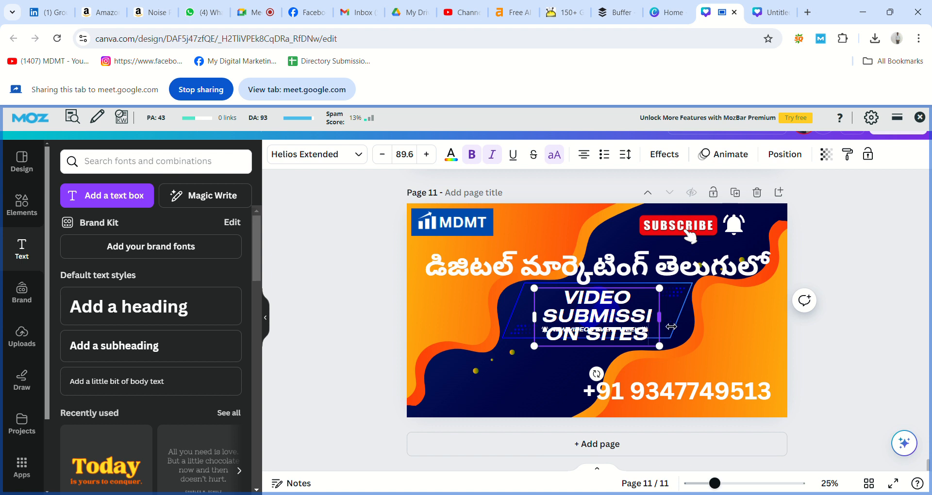
Widen the subtitle box so VIDEO SUBMISSION SITES fits on one line
drag(670, 326, 775, 335)
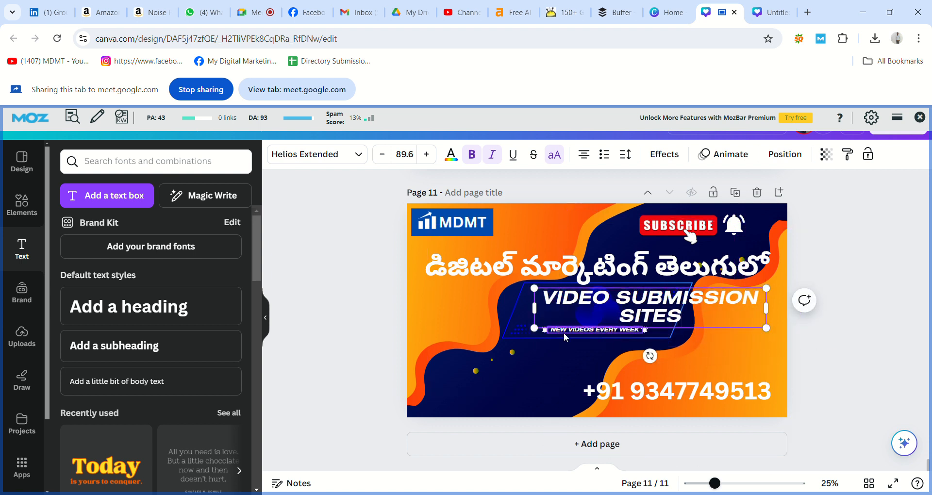
drag(539, 315, 448, 316)
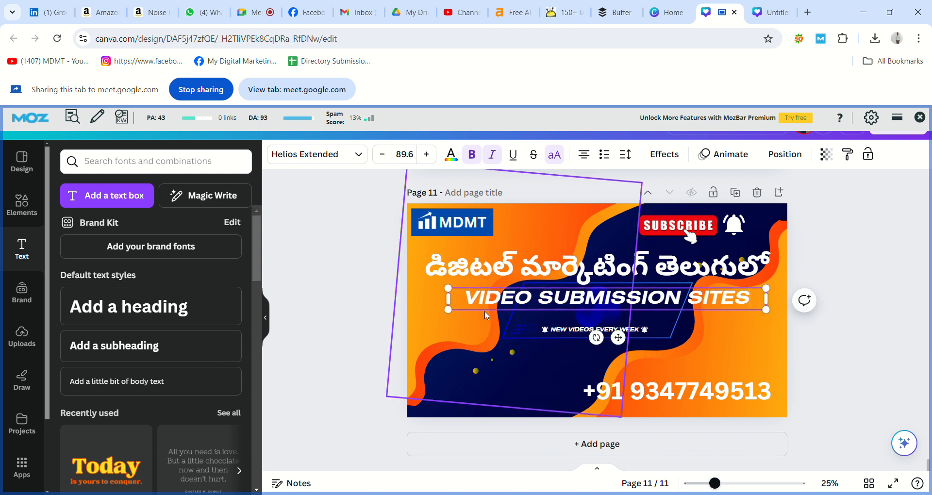
click(535, 332)
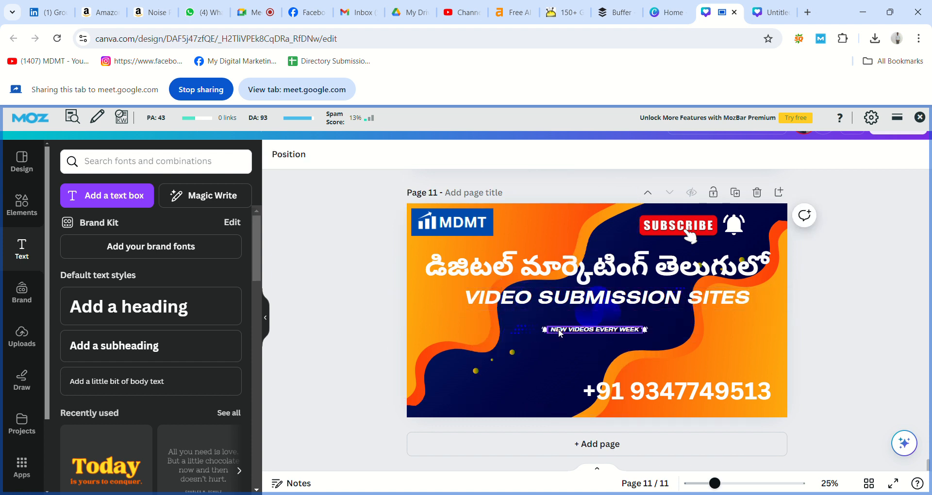
Delete the NEW VIDEOS EVERY WEEK tagline and both small bells, moving the subtitle lower
click(558, 328)
key(Delete)
click(551, 299)
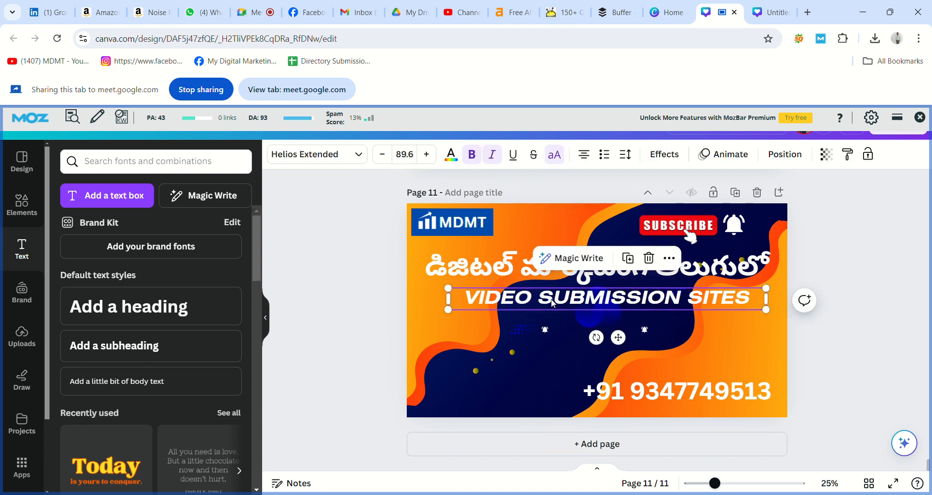
drag(551, 298, 537, 345)
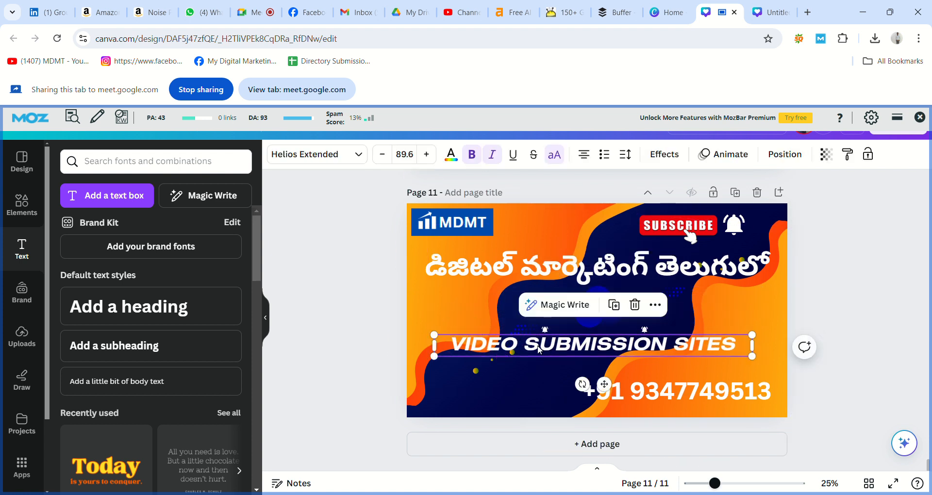
click(545, 328)
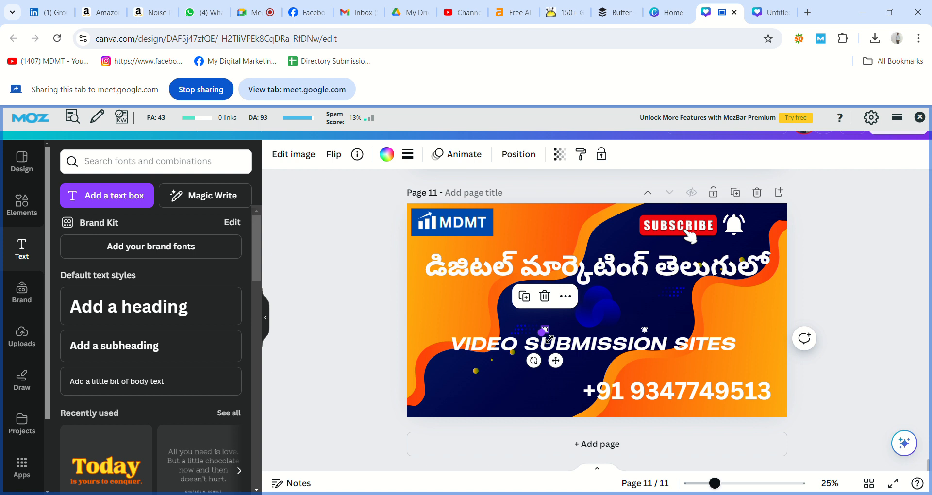
key(Delete)
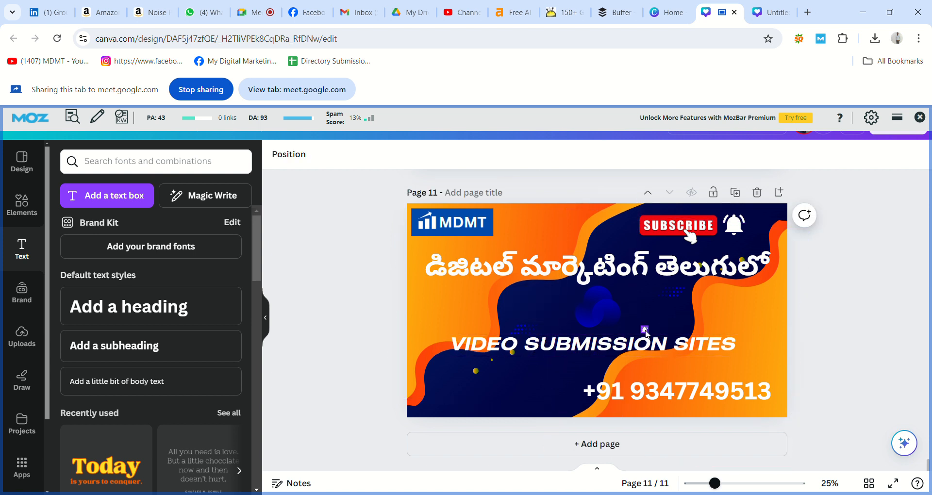
click(644, 330)
key(Delete)
Reposition the Telugu heading with VIDEO SUBMISSION SITES tucked just beneath it
drag(618, 267, 618, 299)
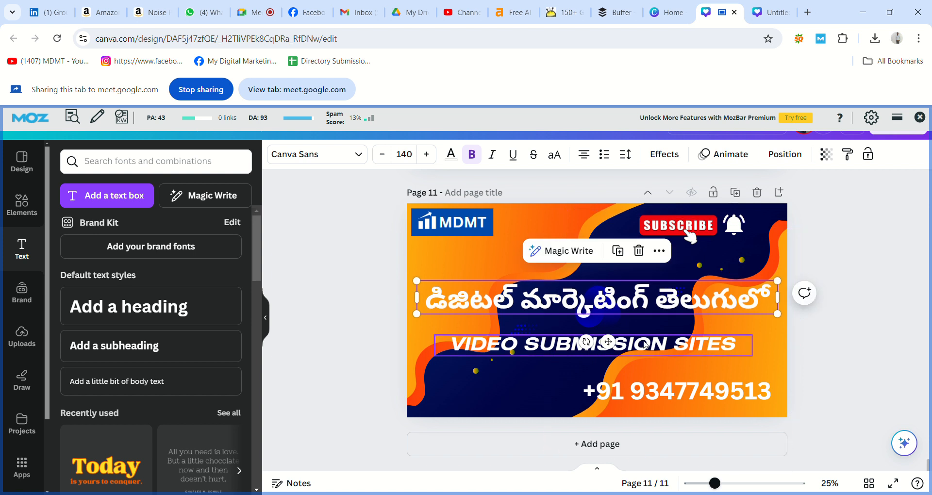
drag(650, 344, 650, 334)
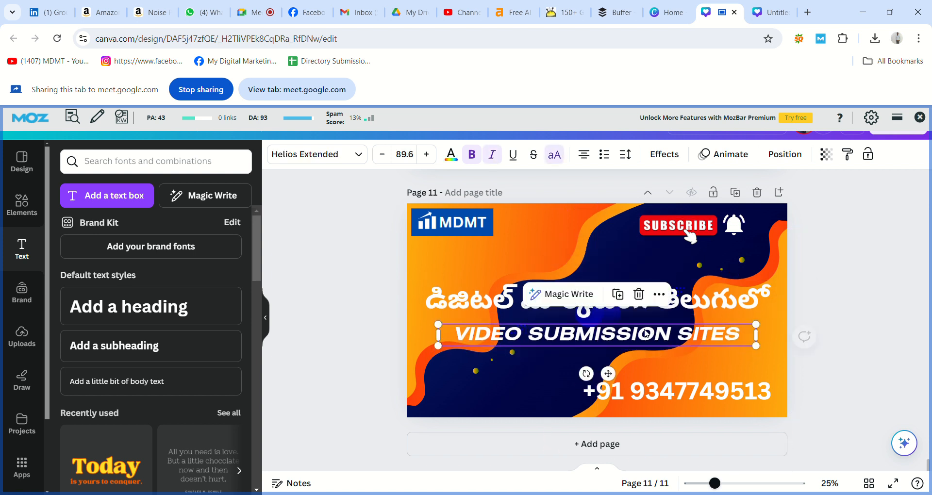
click(806, 313)
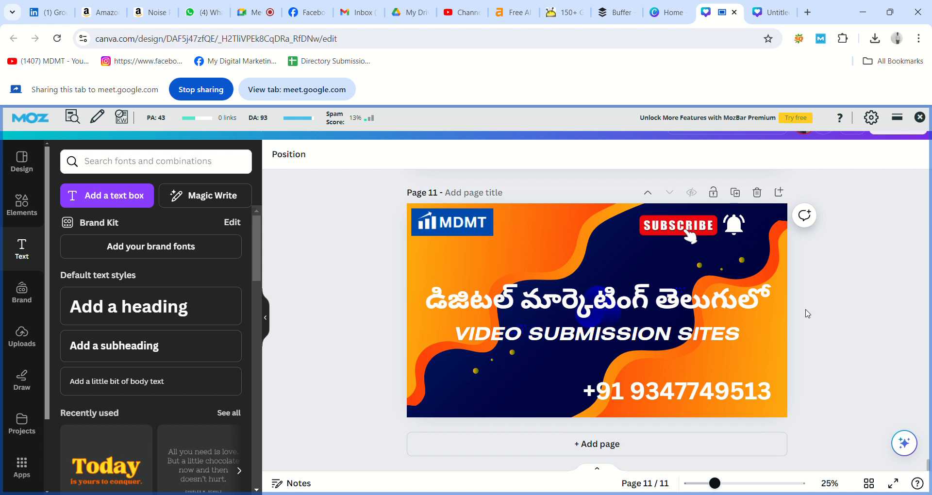
drag(736, 299, 736, 291)
drag(720, 341, 721, 324)
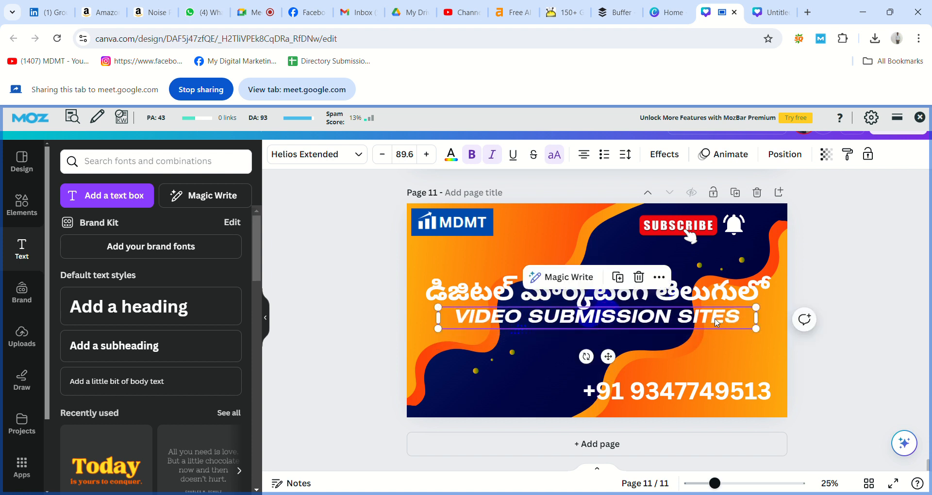
click(865, 364)
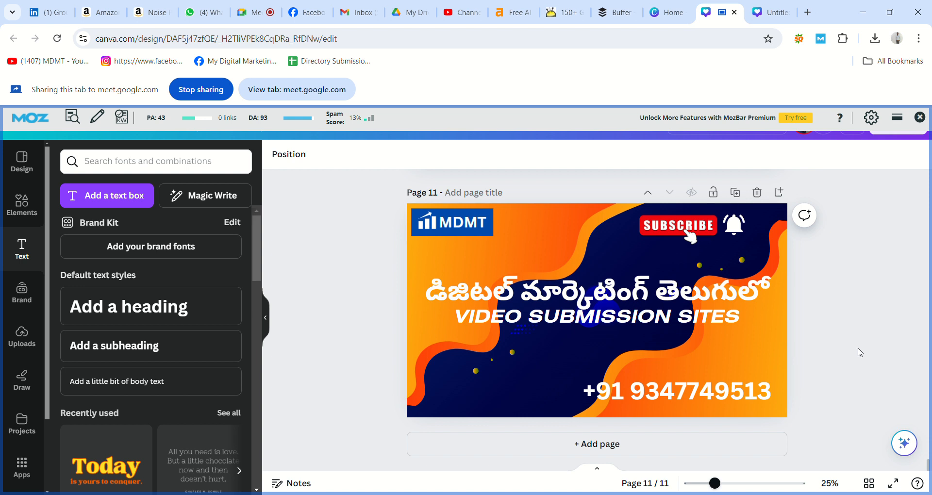
scroll(860, 353, up, 2)
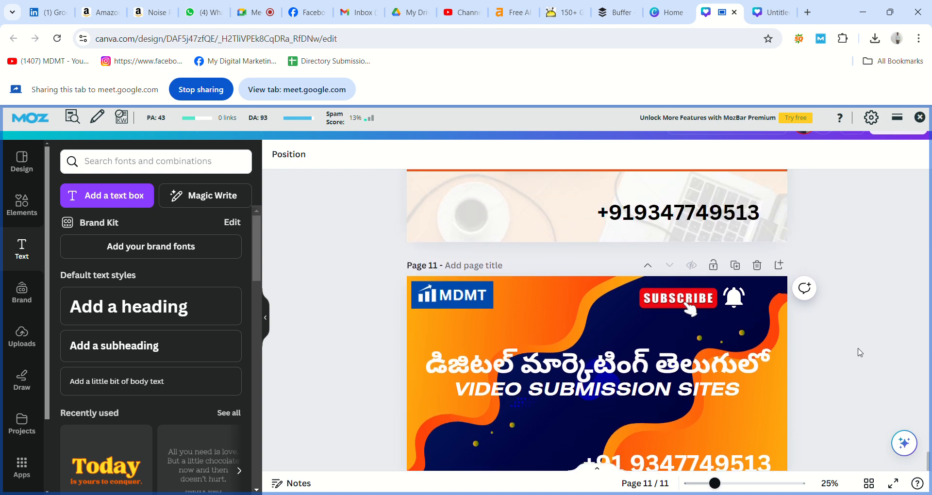
Search Elements for 'Contacy' contact icons and add the grey circled phone icon
scroll(860, 353, down, 2)
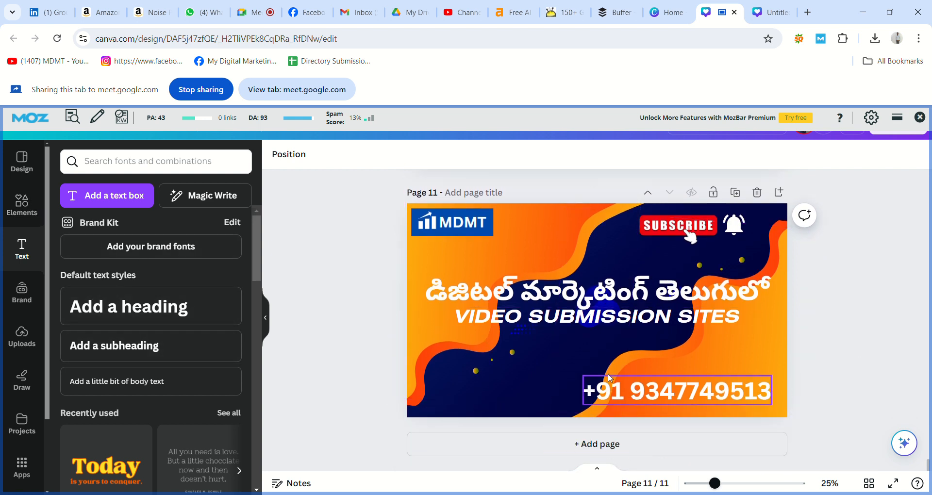
click(21, 206)
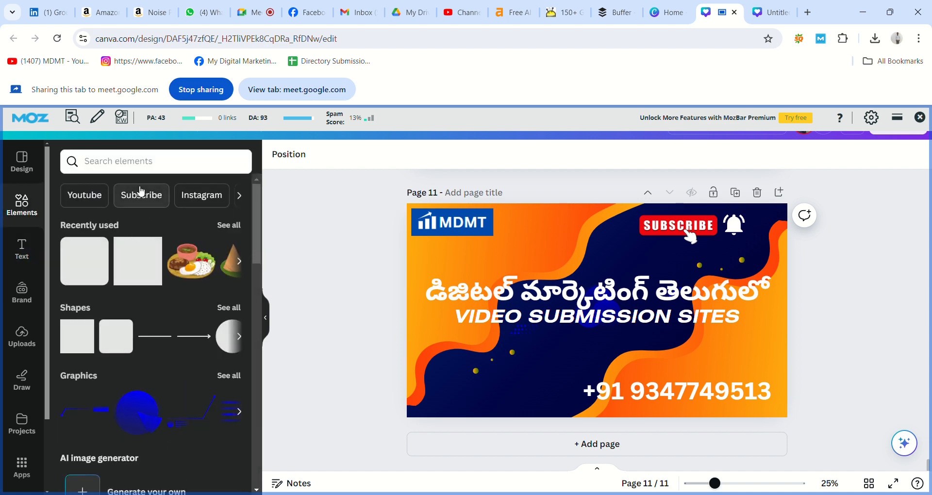
click(141, 170)
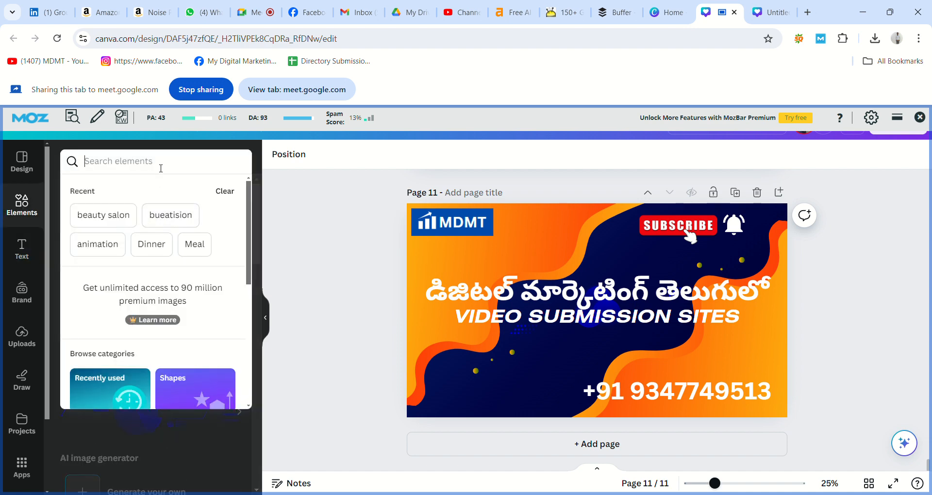
text(C)
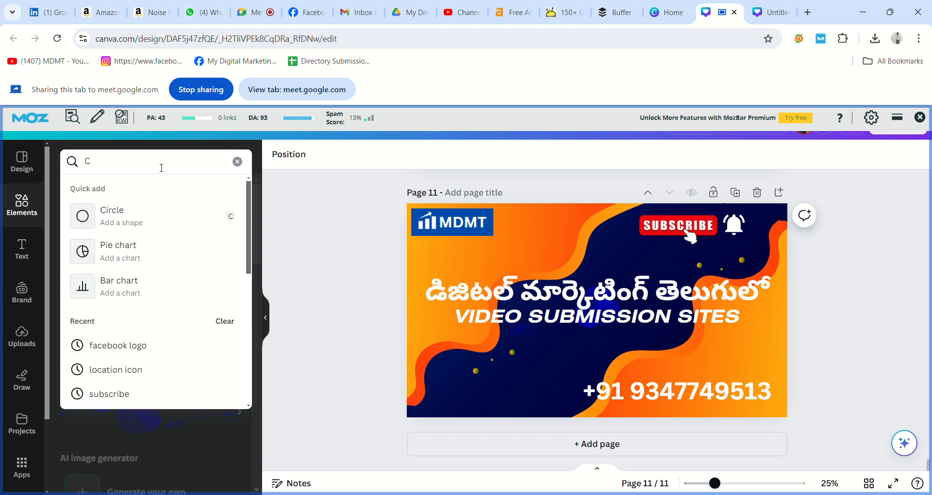
text(ontacy)
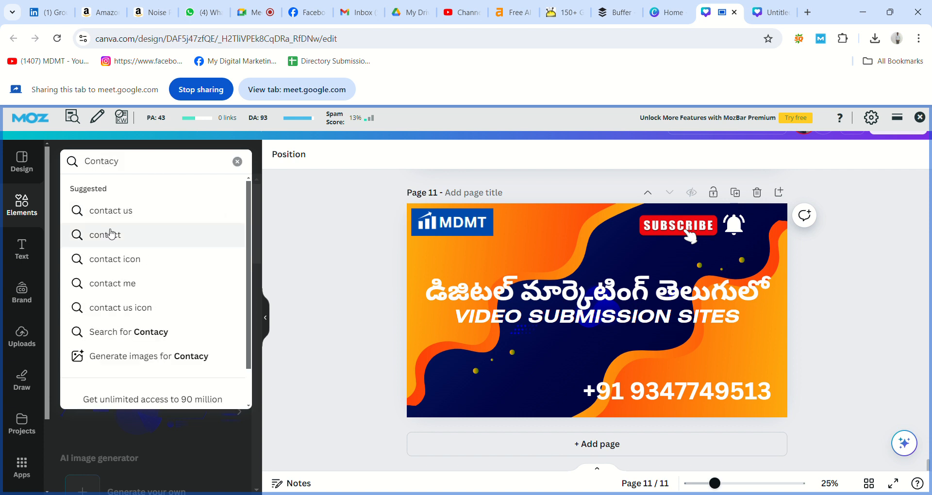
click(120, 261)
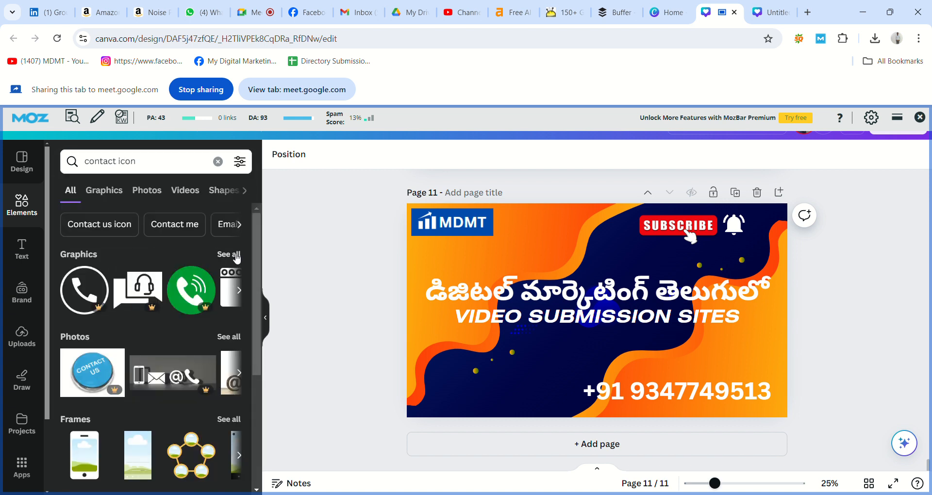
click(232, 255)
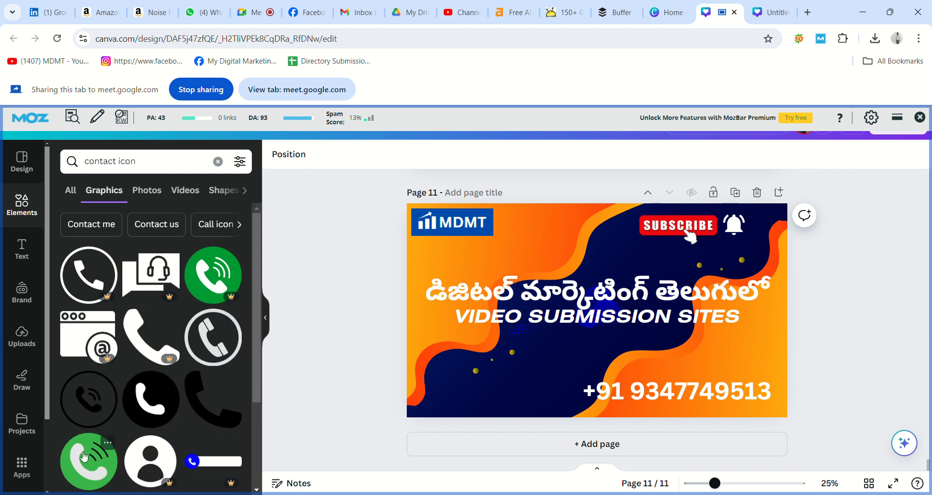
click(93, 411)
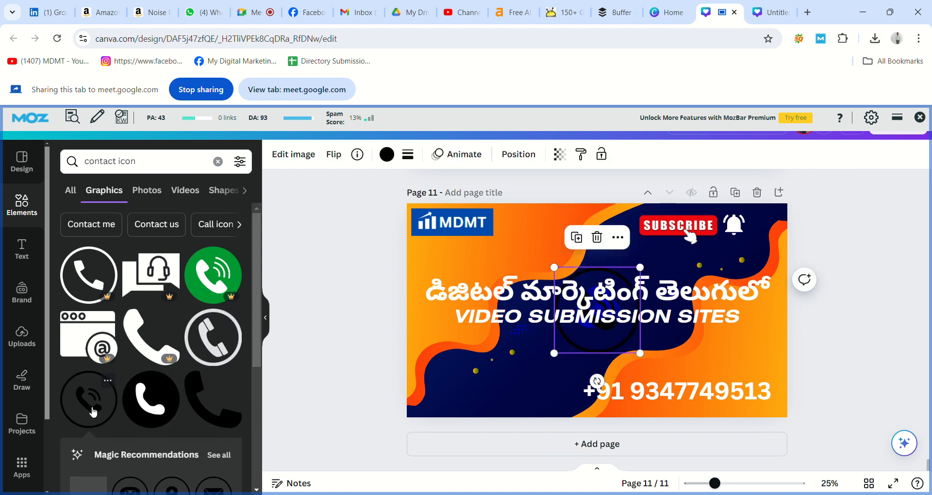
key(Delete)
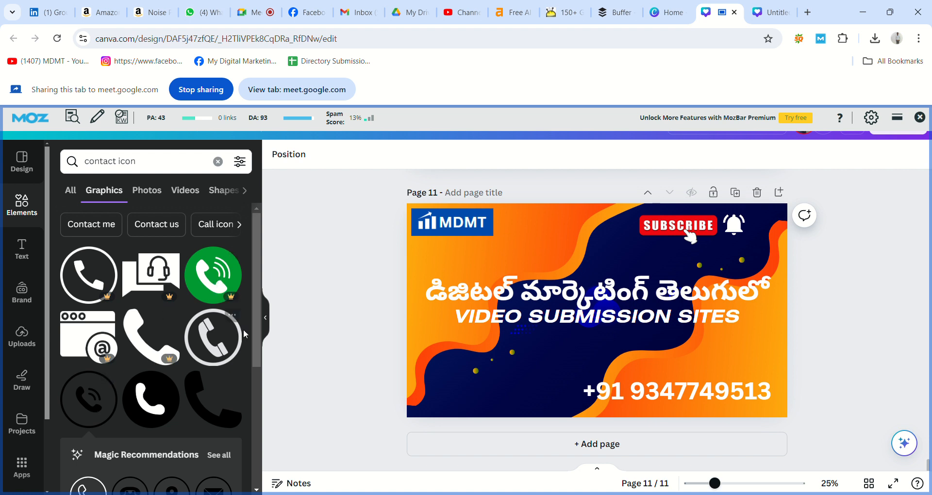
click(214, 327)
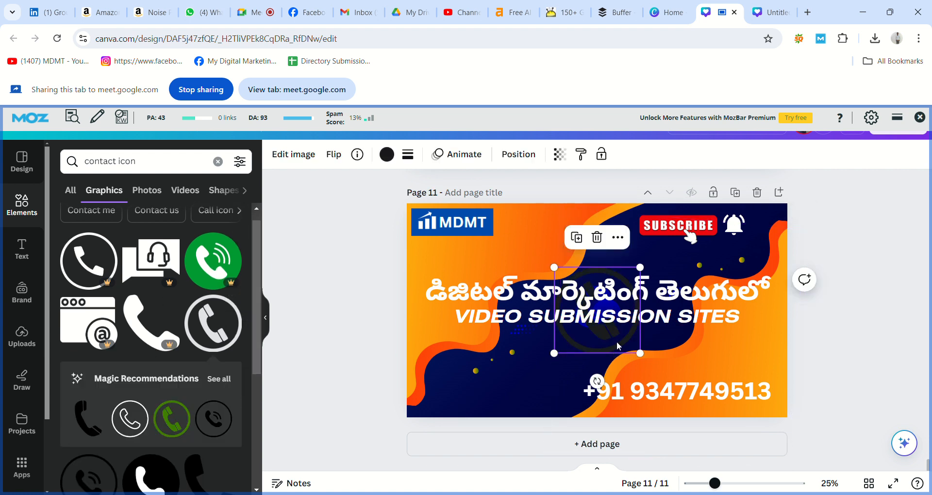
Shrink the phone icon, make it white beside the number, and lower the heading and subtitle
drag(611, 353, 548, 416)
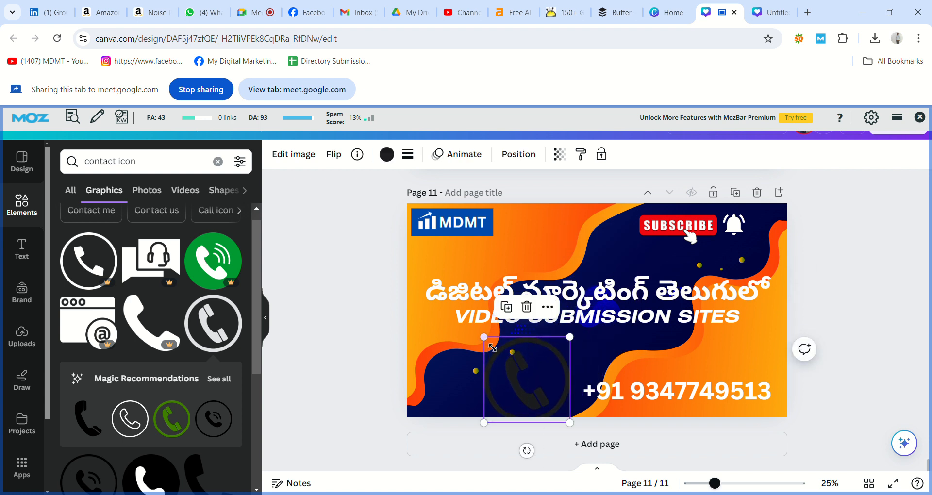
drag(484, 336, 547, 391)
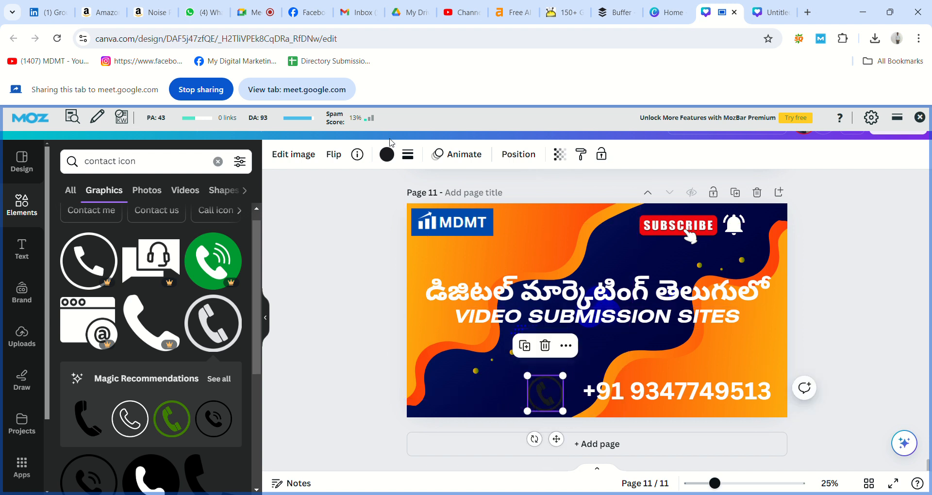
click(387, 155)
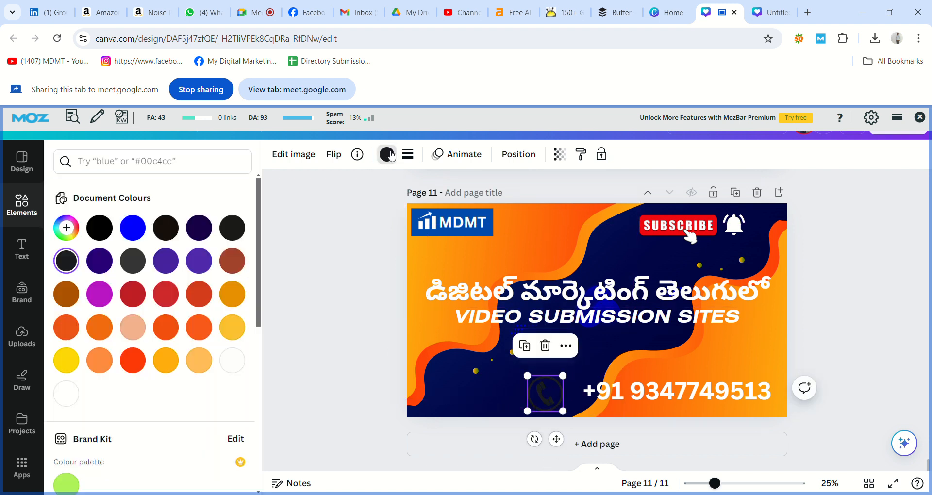
click(239, 360)
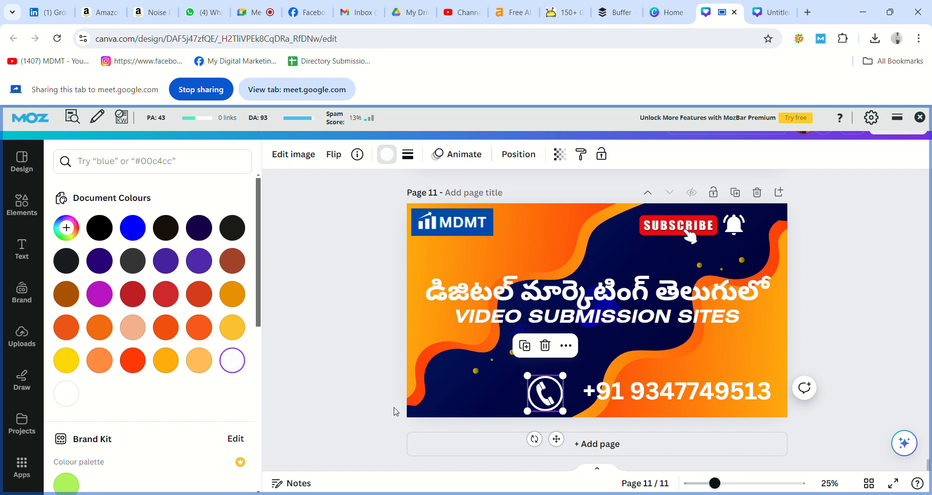
click(396, 412)
drag(545, 392, 564, 394)
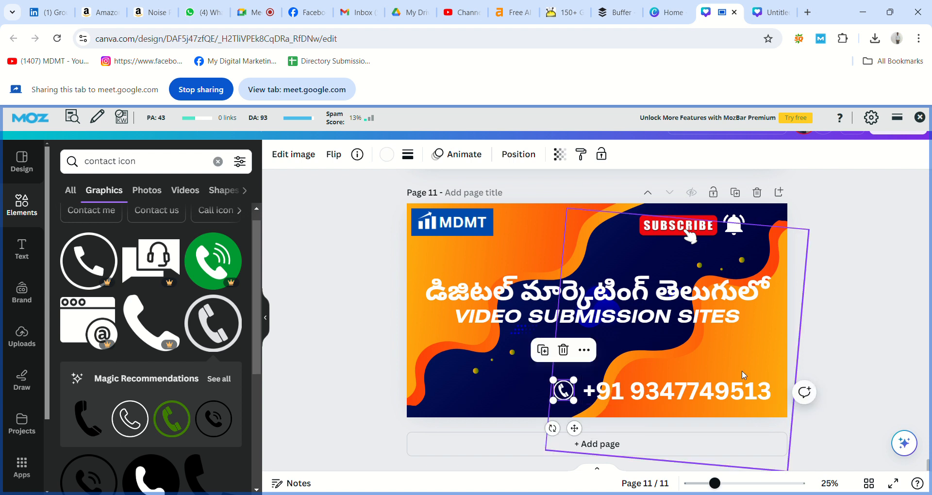
click(811, 364)
drag(731, 326, 725, 351)
drag(707, 310, 709, 320)
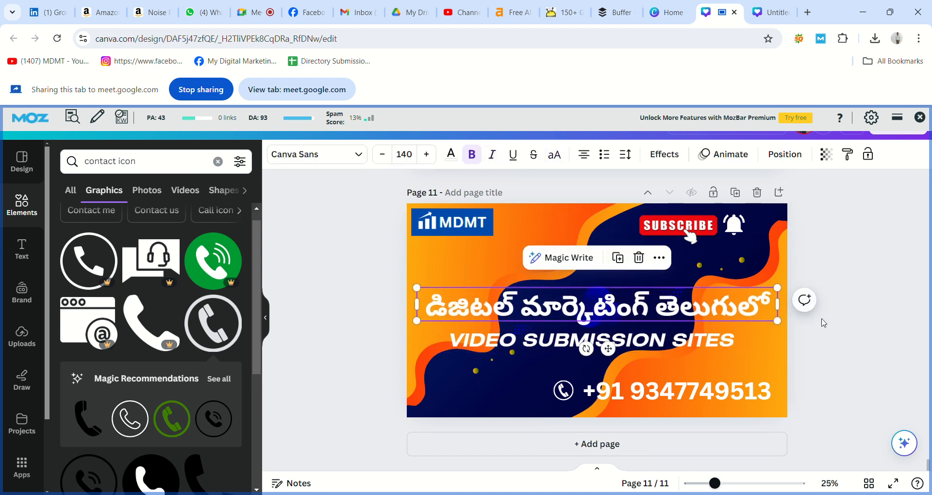
Realign the Telugu heading and centre the VIDEO SUBMISSION SITES subtitle beneath it
click(824, 323)
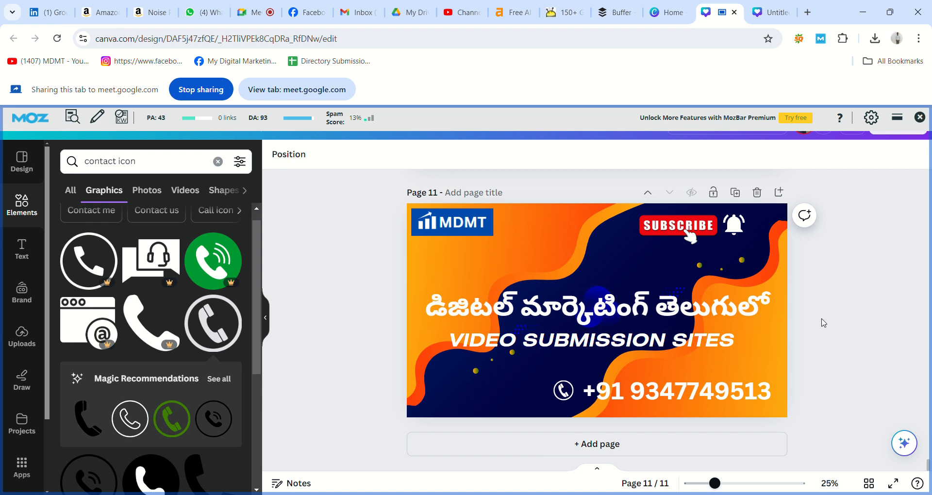
drag(745, 309, 741, 296)
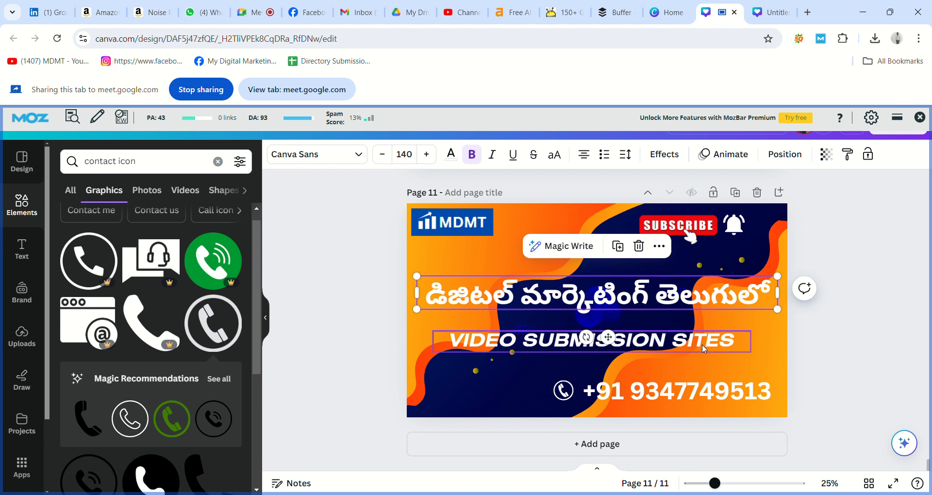
drag(703, 348, 712, 350)
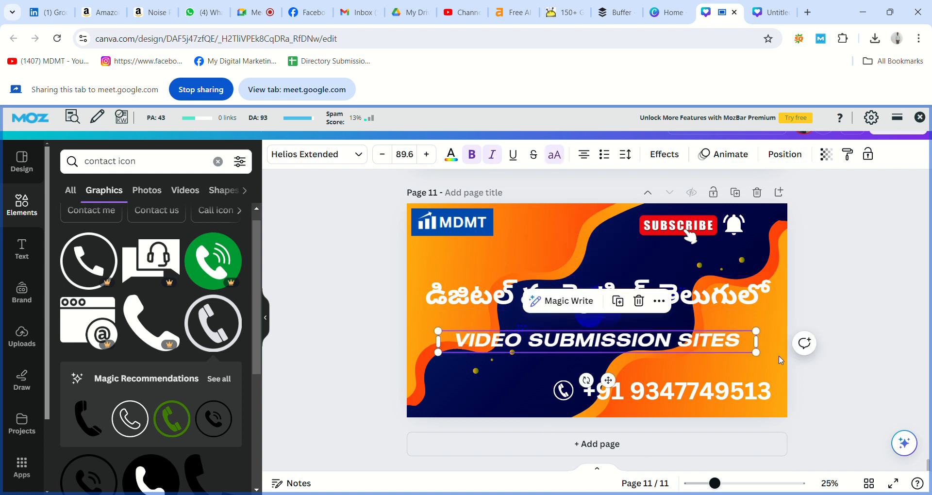
click(830, 376)
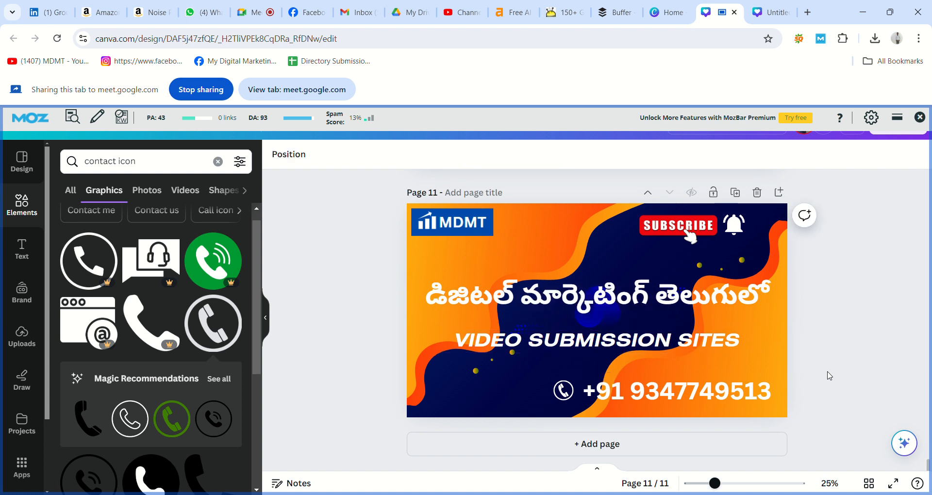
click(759, 315)
mouse_move(752, 304)
mouse_down()
mouse_move(759, 320)
mouse_move(753, 315)
mouse_up()
click(811, 328)
Compare with earlier pages, pull the subtitle closer to the heading, and add blank Page 12
scroll(814, 329, up, 1)
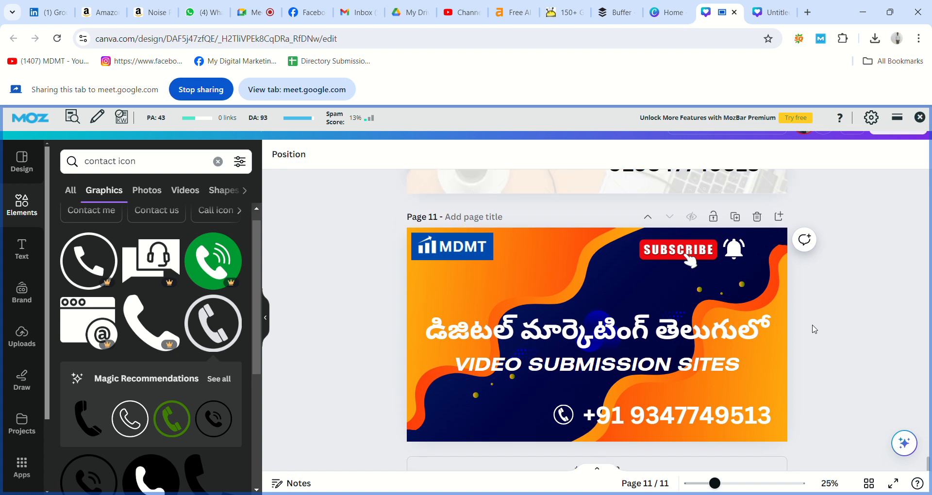
scroll(814, 330, up, 5)
scroll(814, 329, down, 1)
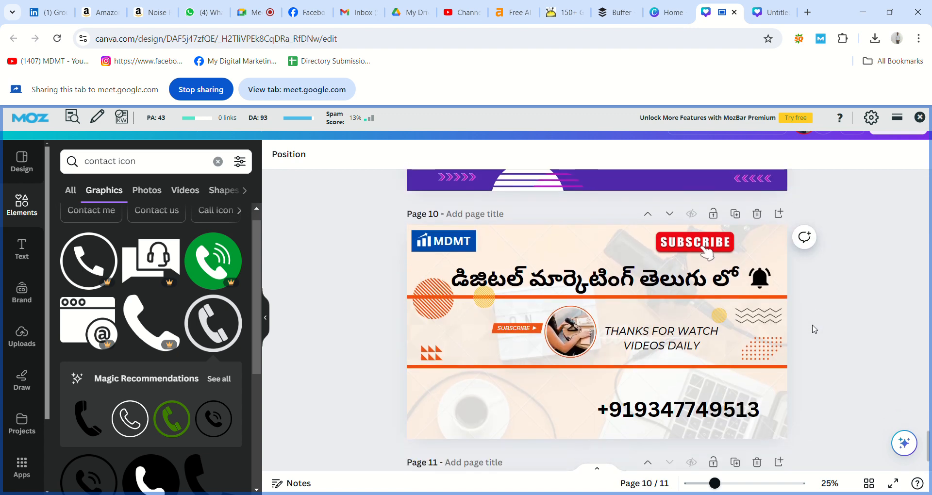
scroll(814, 329, up, 5)
scroll(815, 329, up, 2)
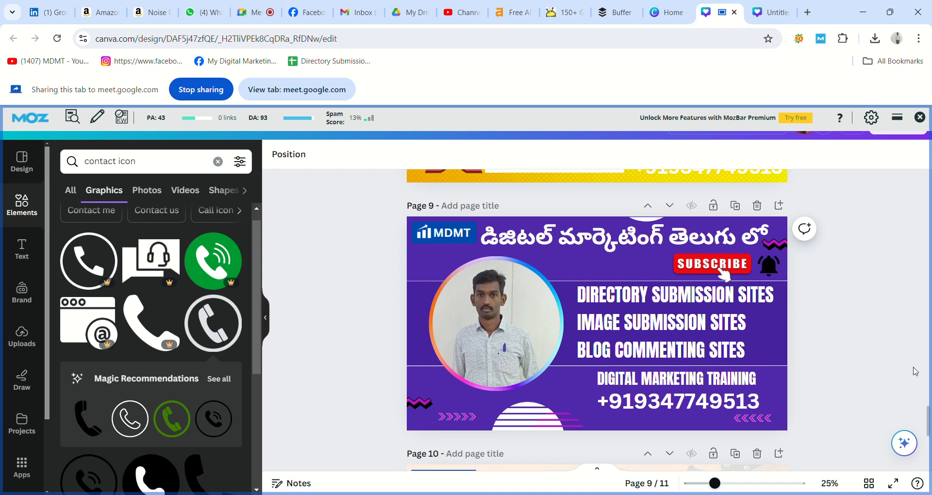
scroll(882, 368, down, 10)
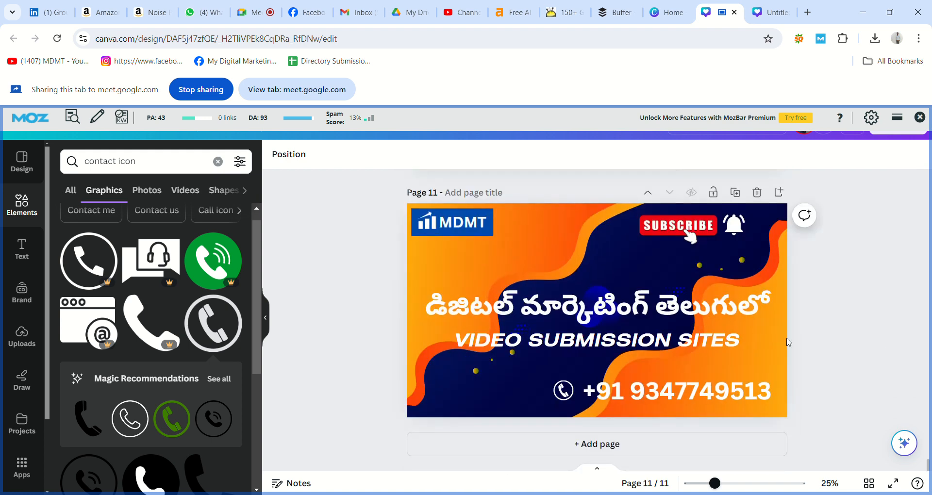
click(747, 313)
click(713, 342)
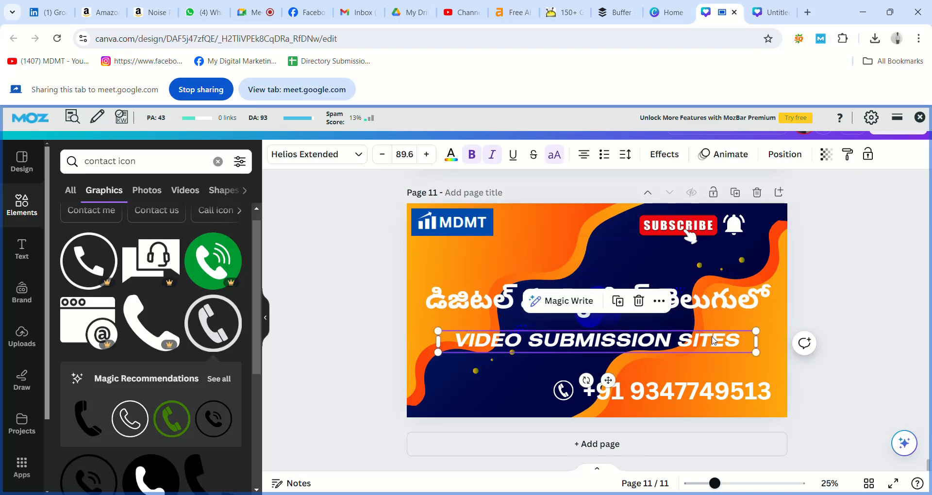
drag(714, 342, 715, 334)
click(819, 355)
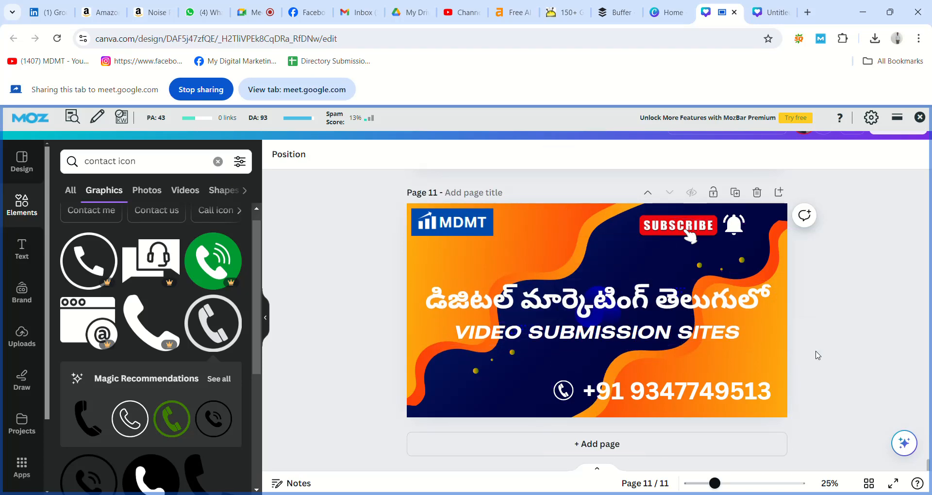
click(616, 444)
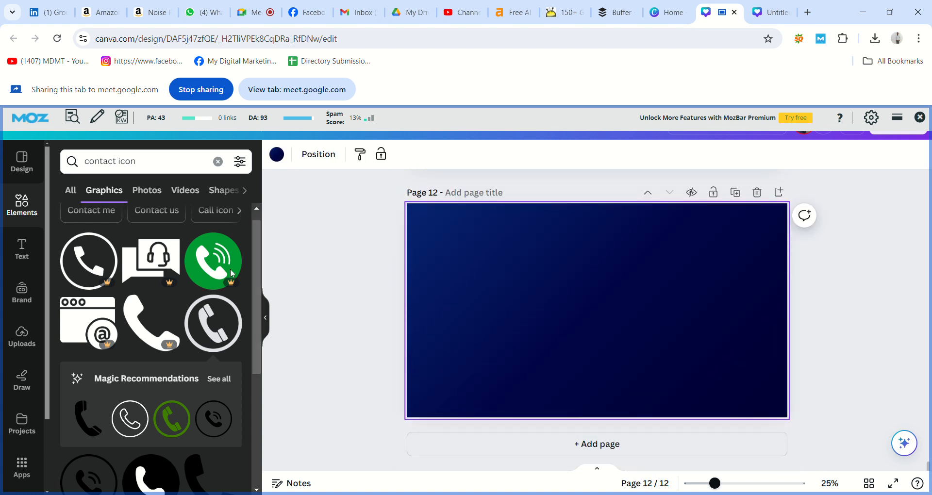
Browse the YouTube banner templates in the Design panel for page 12
click(17, 170)
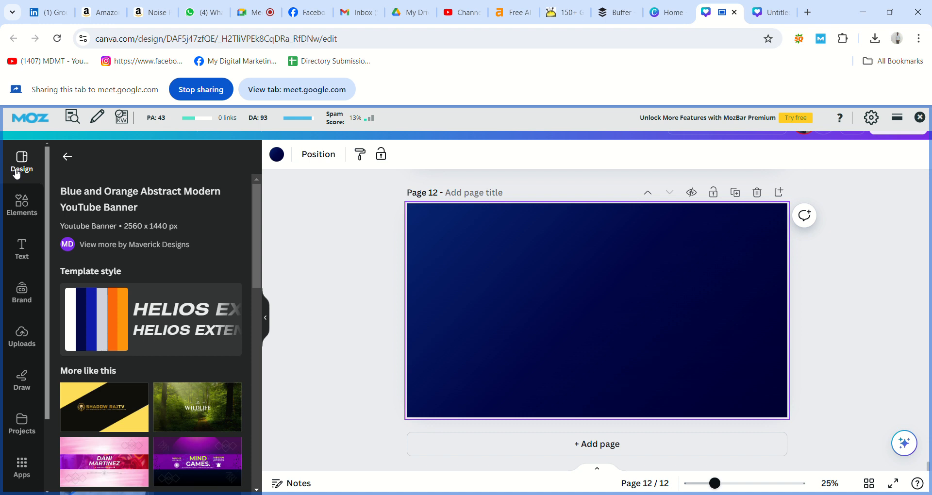
drag(254, 214, 271, 380)
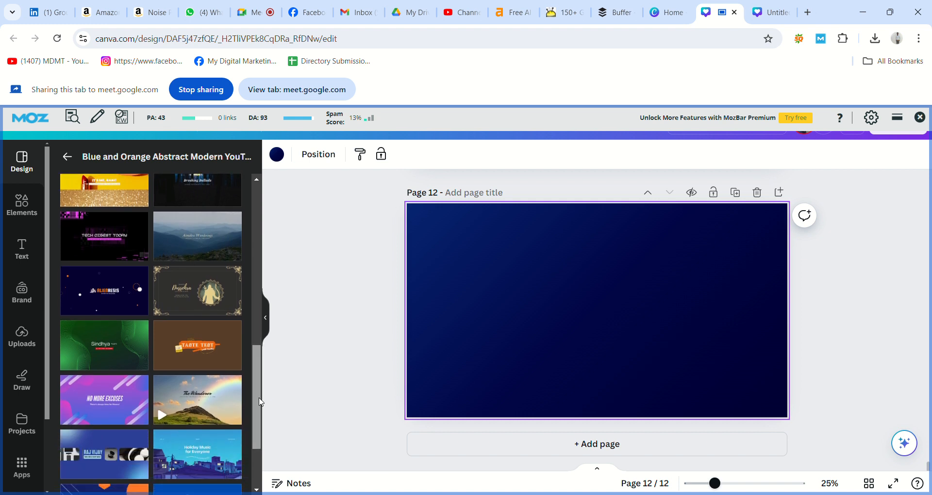
scroll(260, 406, down, 3)
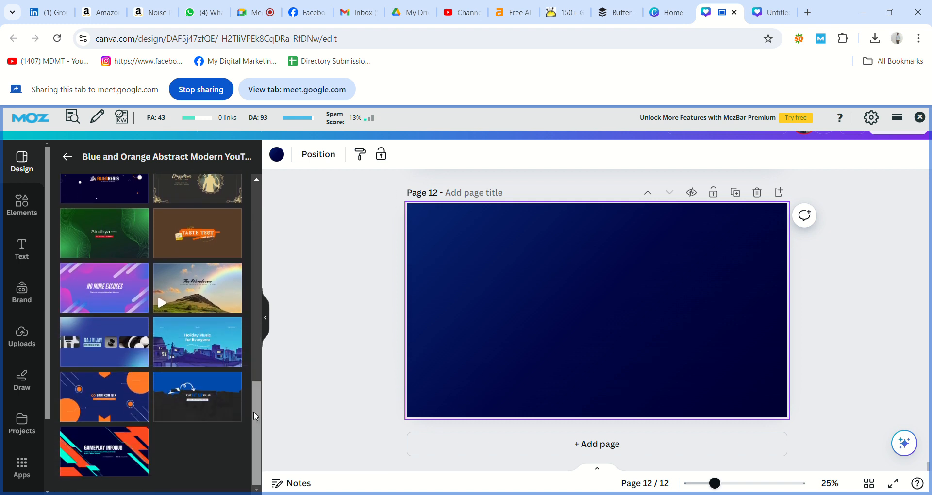
click(67, 156)
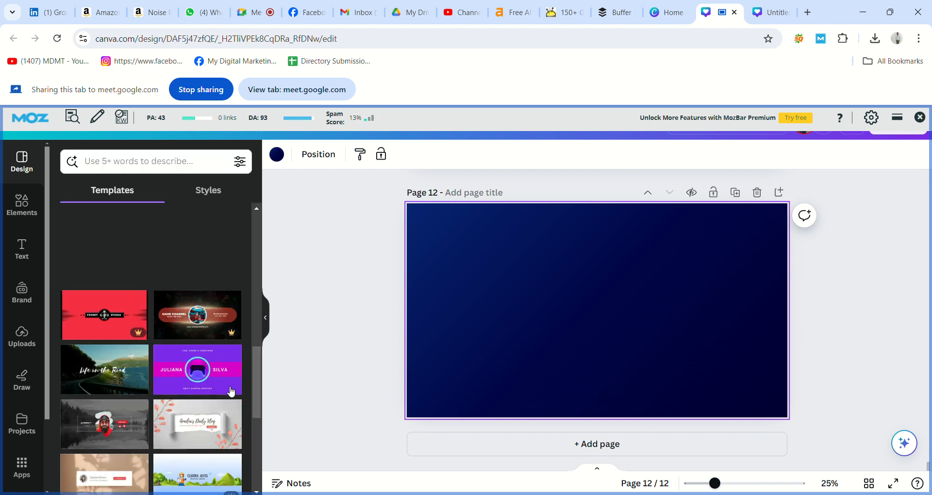
Try the floral daily vlog template on page 12, then replace that page with a fresh blank one
click(210, 422)
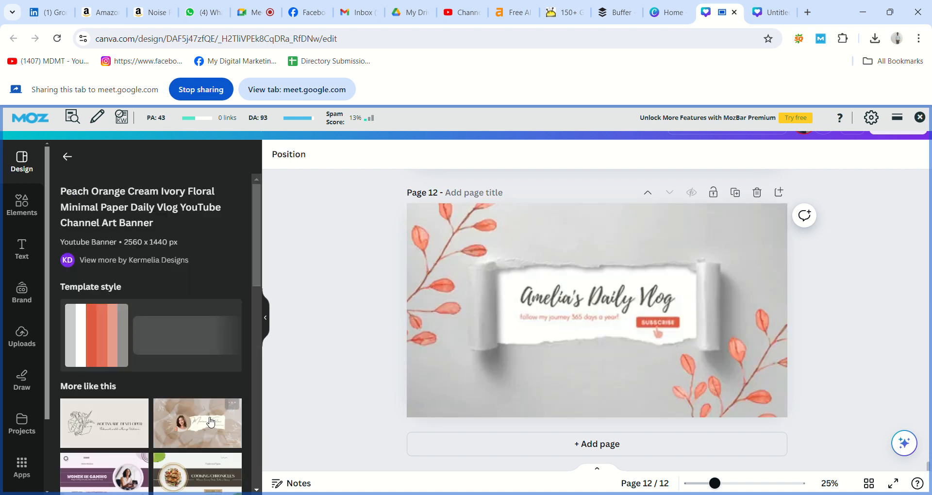
click(543, 320)
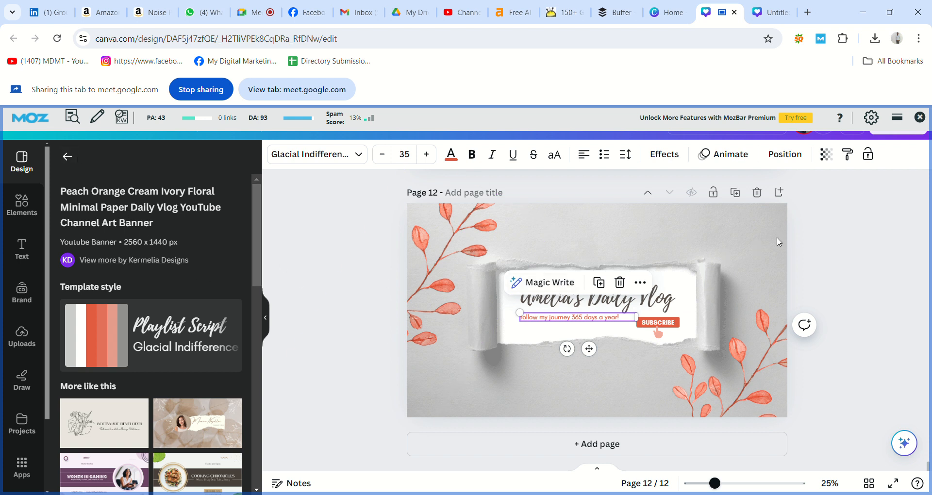
click(757, 192)
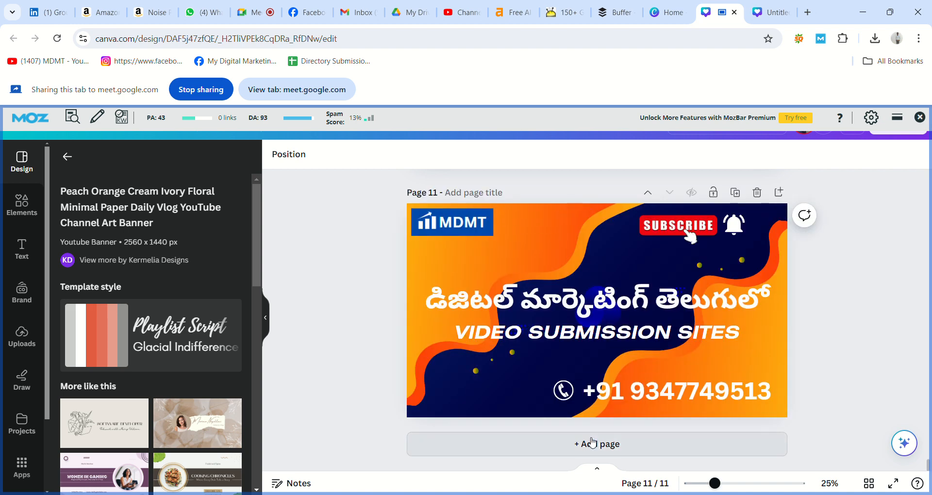
click(592, 443)
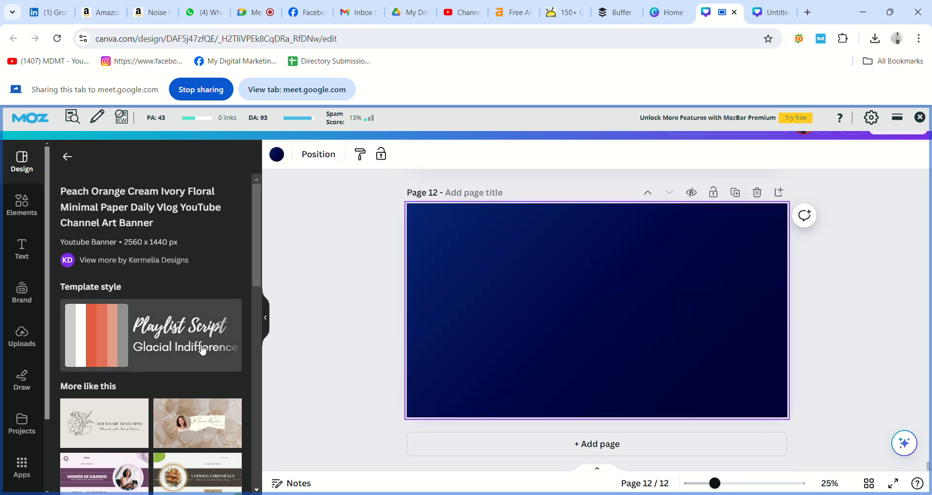
Go back to the full template list and scroll through more banner templates
click(69, 157)
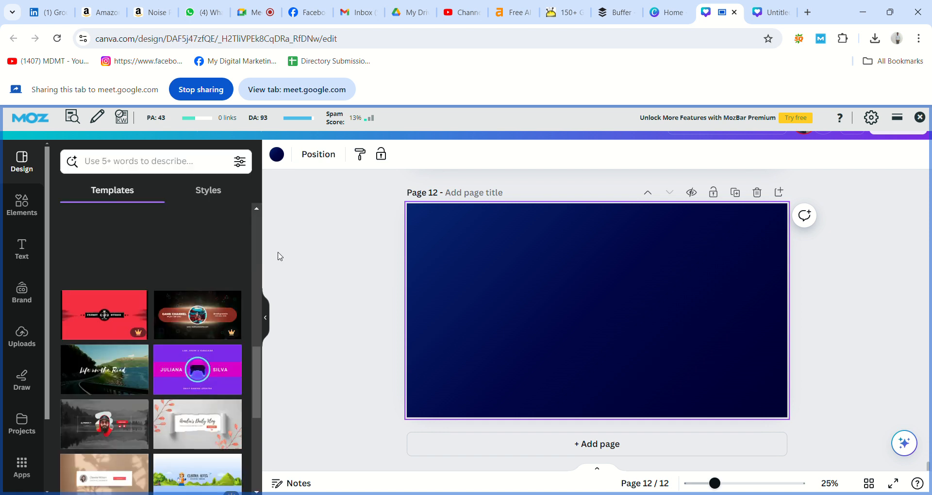
scroll(257, 355, down, 3)
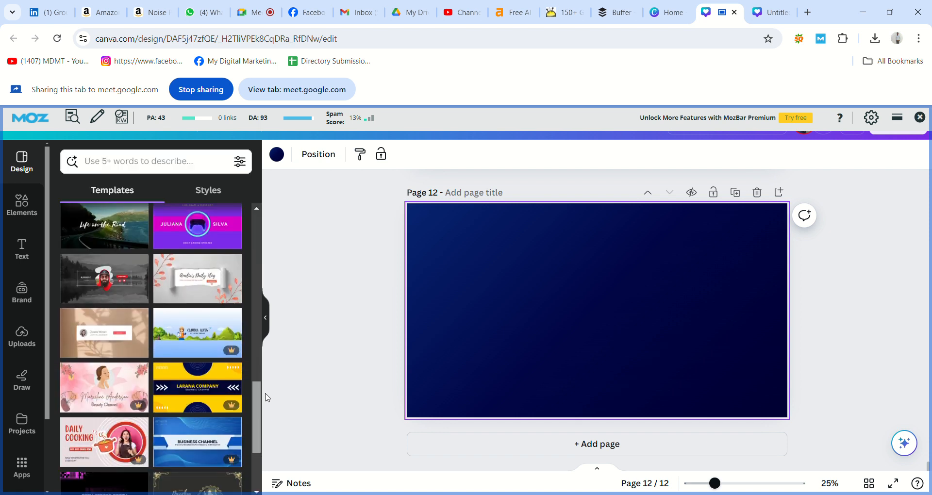
scroll(267, 398, down, 3)
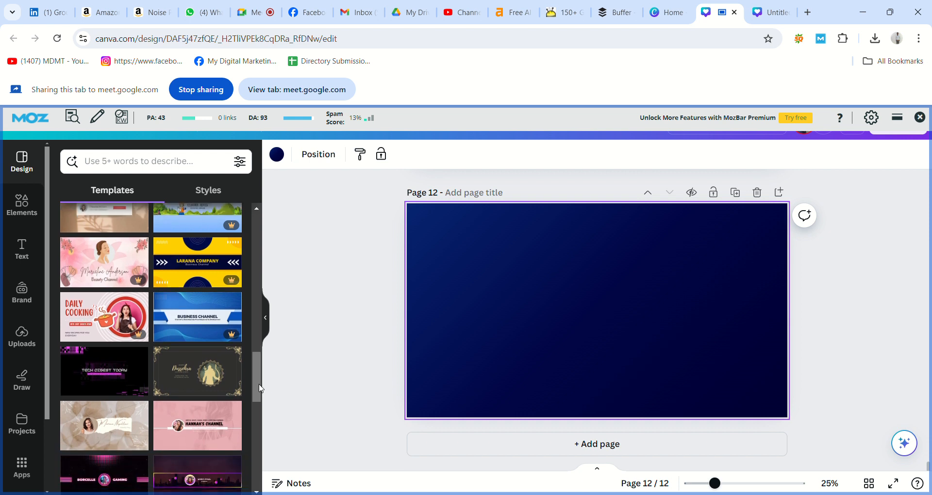
drag(255, 382, 265, 438)
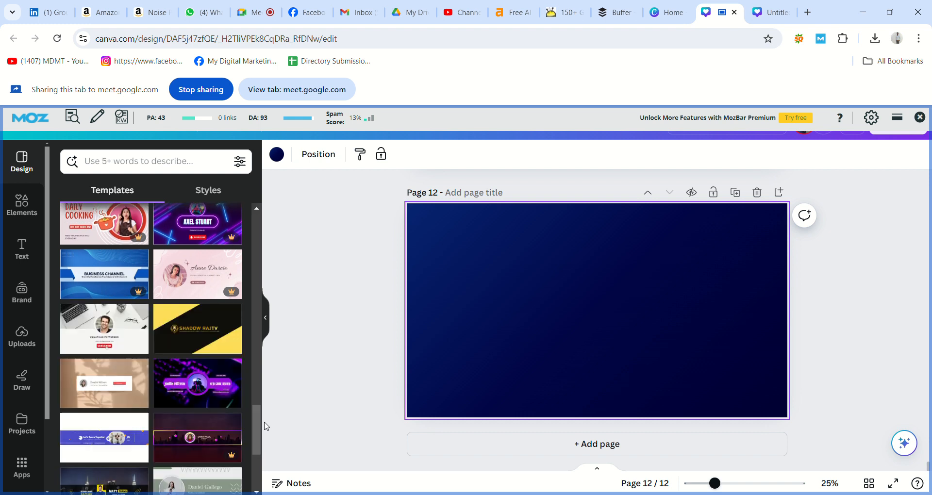
drag(254, 419, 259, 436)
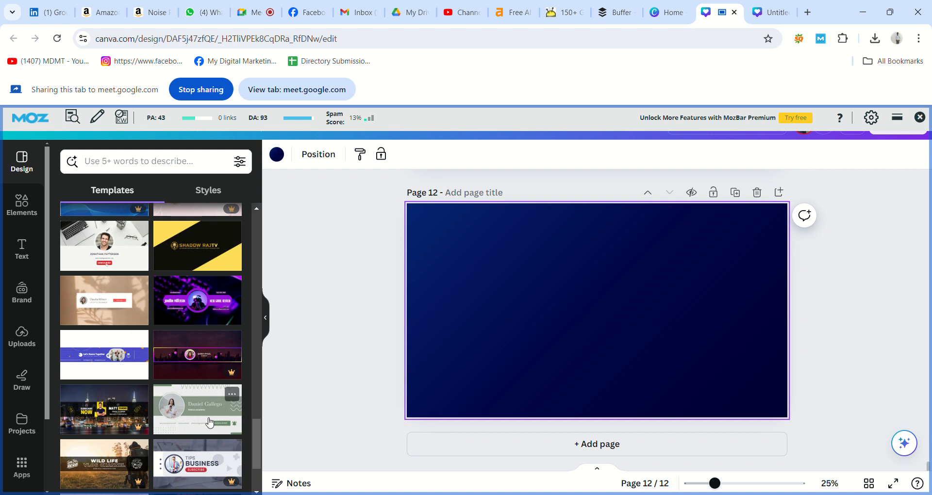
drag(254, 428, 267, 455)
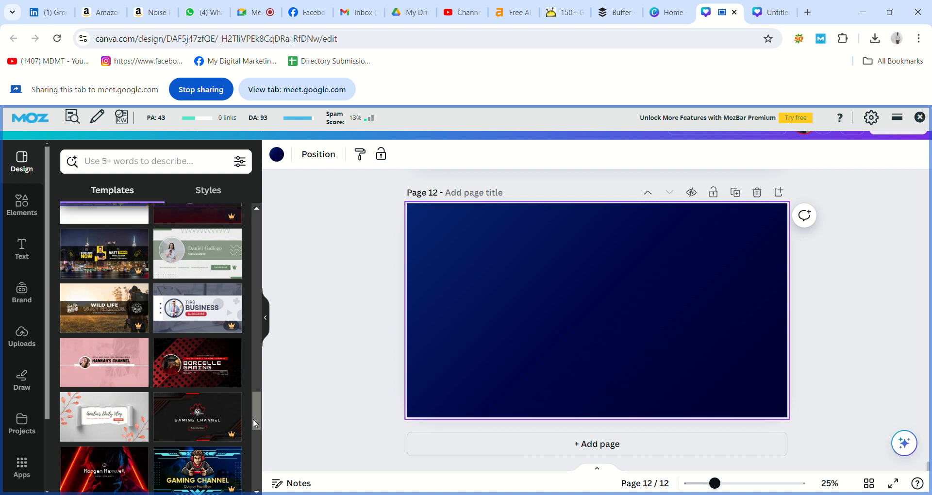
drag(252, 419, 263, 445)
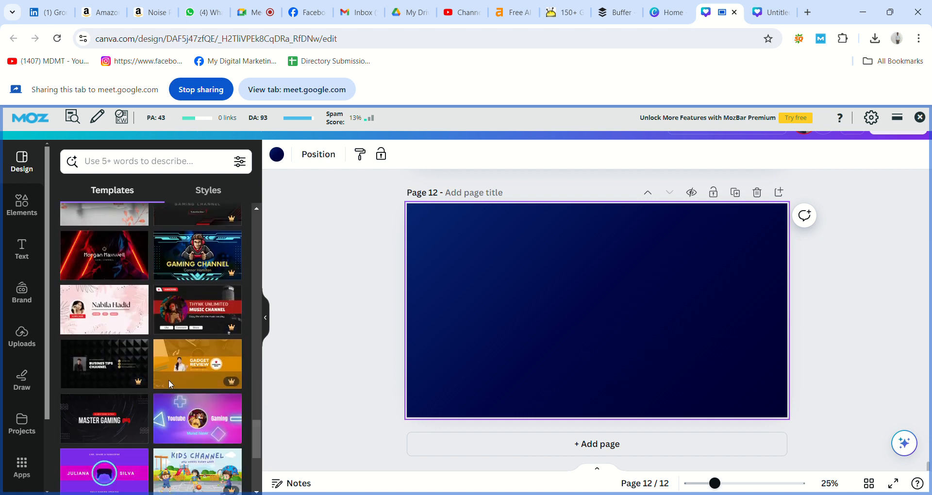
Apply the Pink Modern Blogger template to page 12 and delete its round photo and frame
click(113, 324)
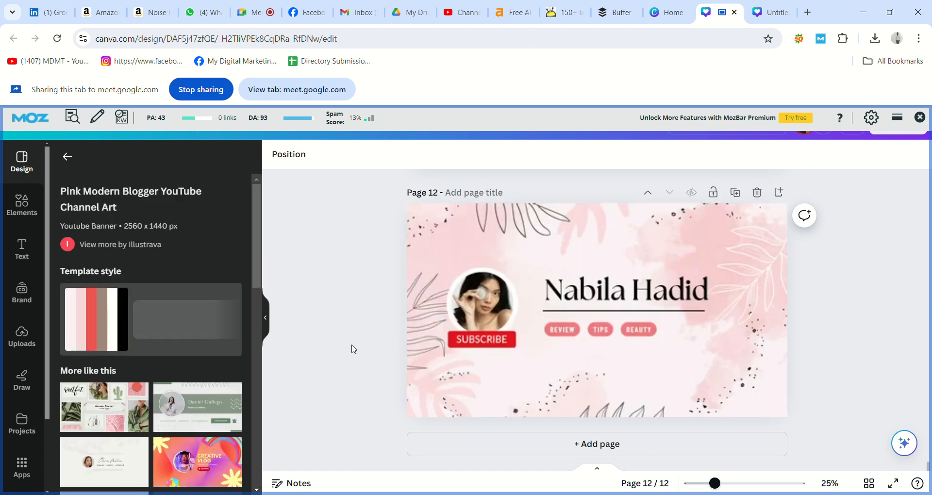
click(484, 306)
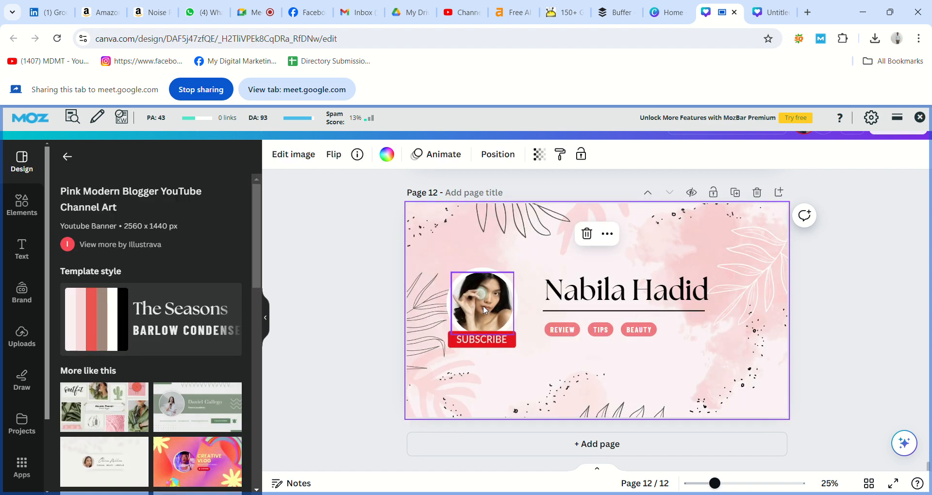
click(483, 306)
key(Delete)
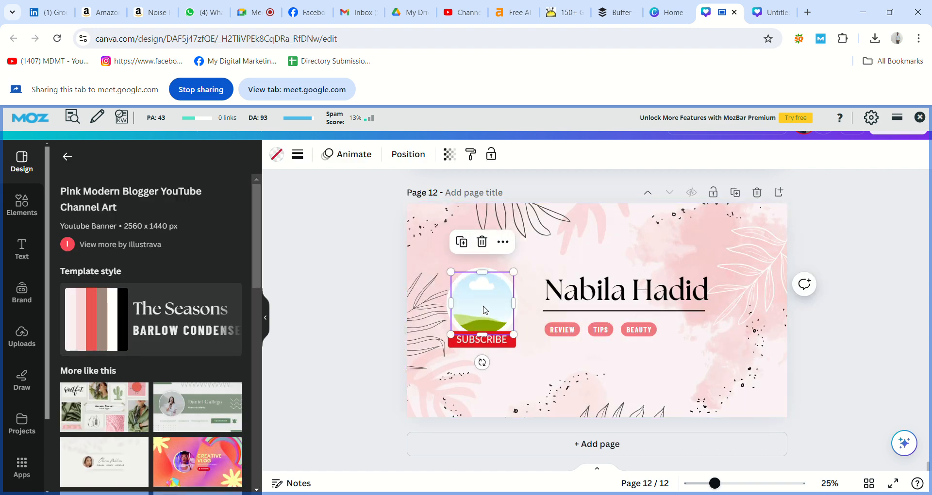
click(484, 310)
key(Delete)
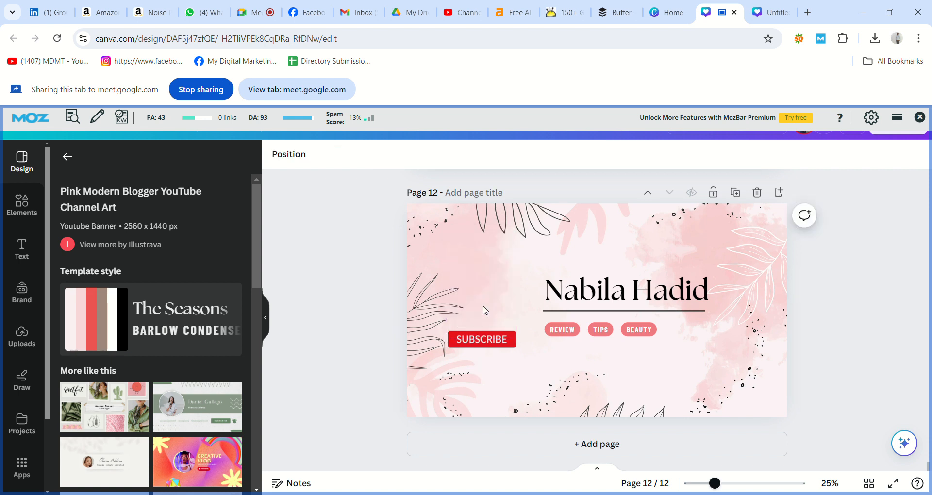
Delete the template's SUBSCRIBE image, the name underline and the sample name heading
click(492, 336)
key(Delete)
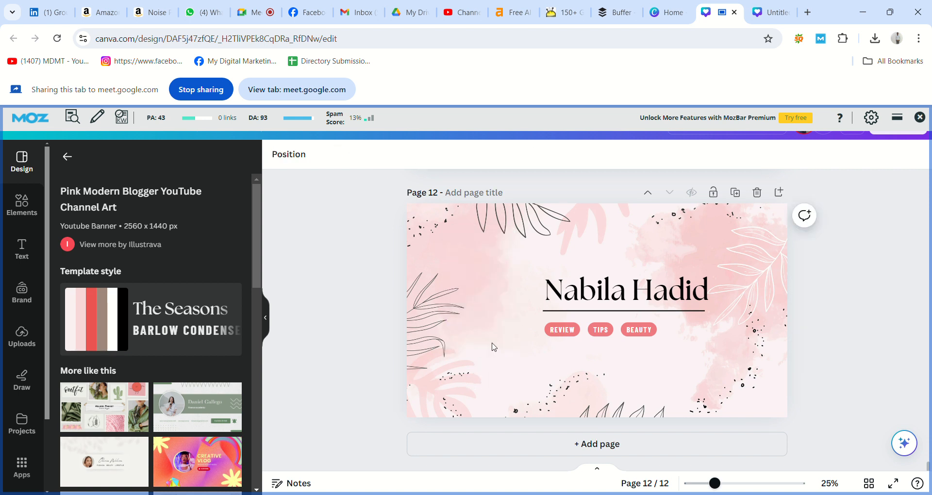
click(563, 312)
key(Delete)
click(597, 311)
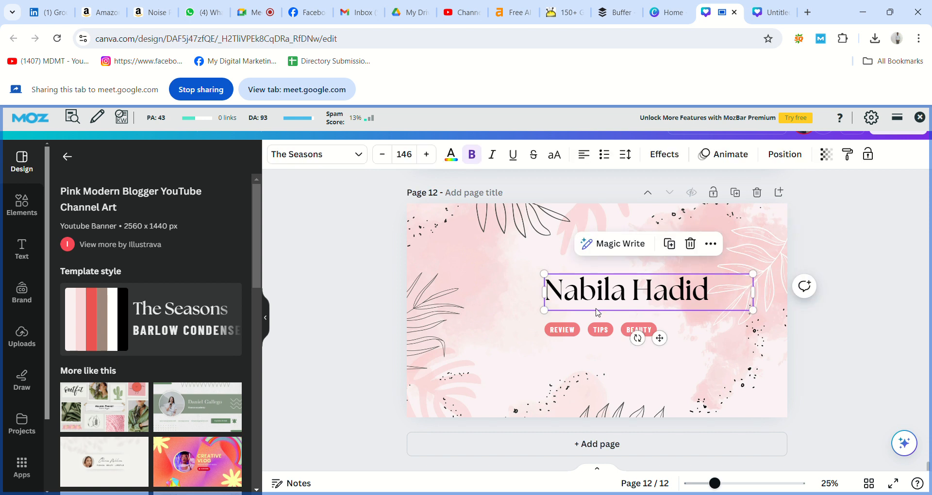
key(Delete)
Delete the REVIEW, TIPS and BEAUTY tags from the banner
click(571, 333)
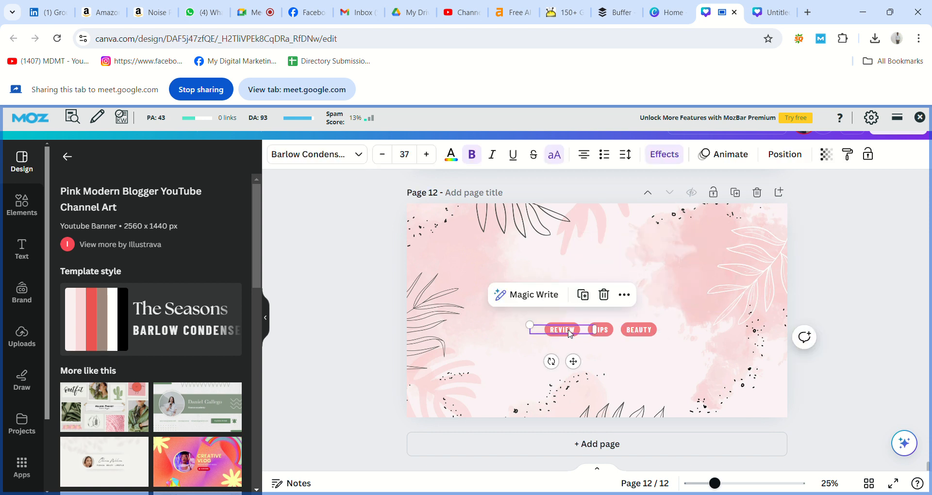
key(Delete)
click(601, 330)
key(Delete)
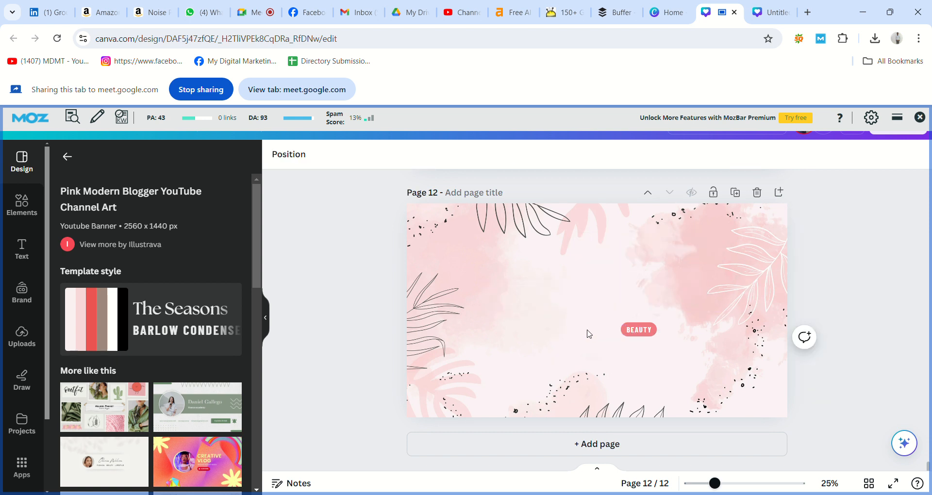
click(644, 333)
key(Delete)
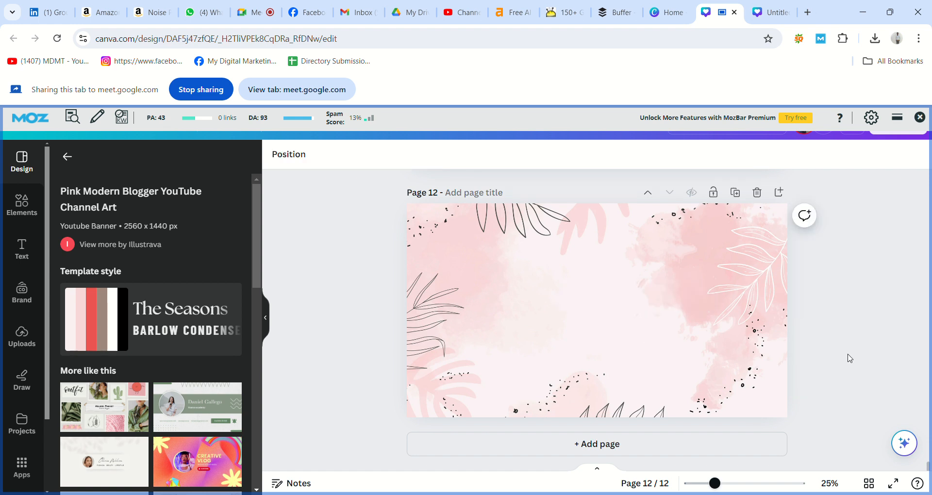
Copy the Telugu title from page 11 and paste it onto page 12
scroll(850, 358, up, 3)
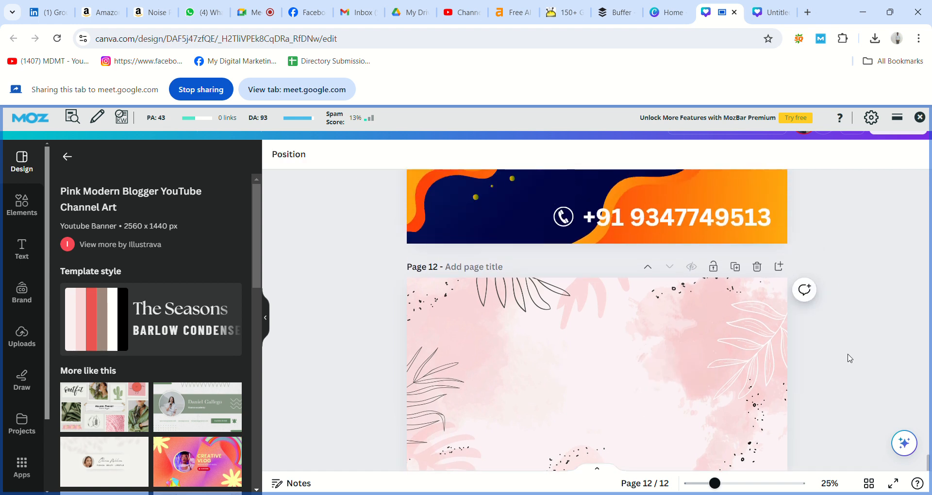
drag(850, 358, 709, 278)
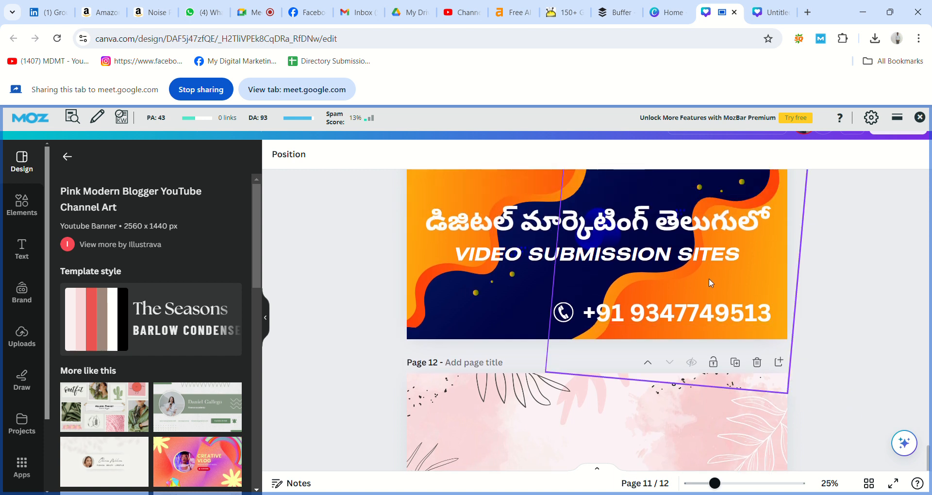
click(677, 224)
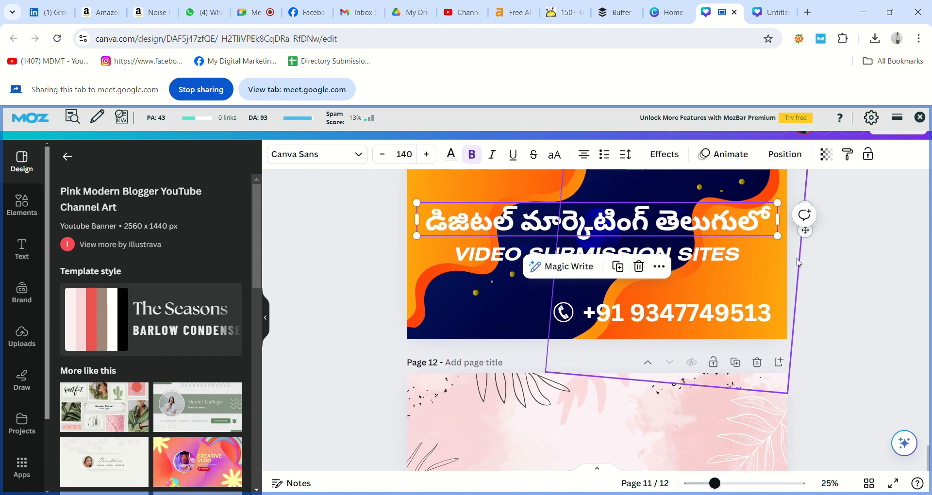
click(809, 270)
scroll(810, 270, down, 1)
scroll(809, 270, down, 3)
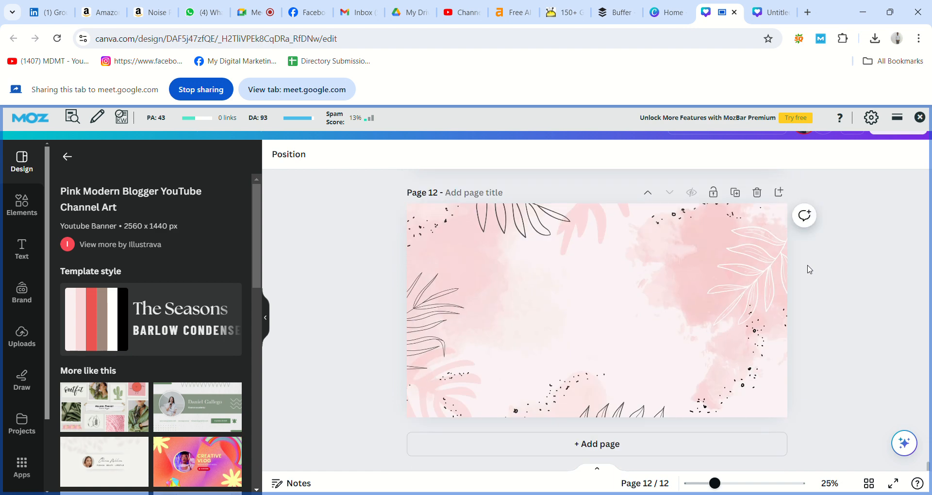
key(ctrl+v)
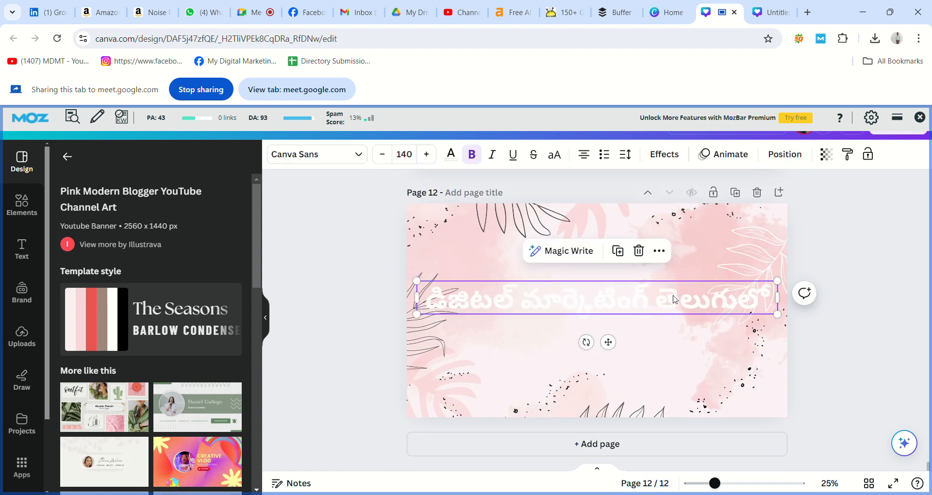
Make the pasted Telugu title black and move it up slightly
double_click(659, 303)
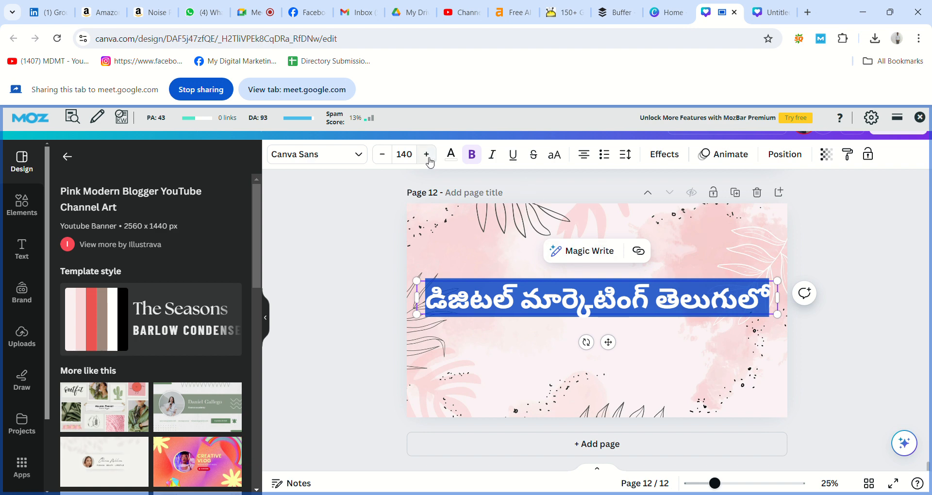
click(451, 154)
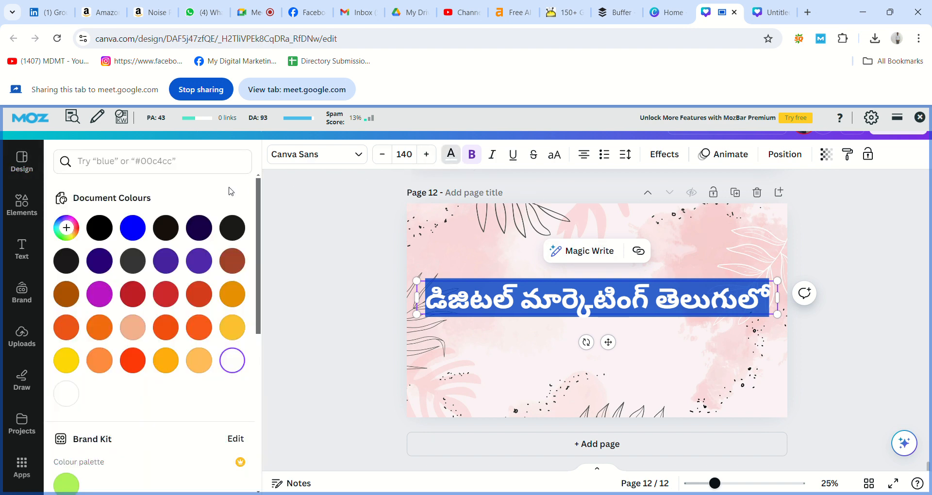
click(99, 228)
click(304, 250)
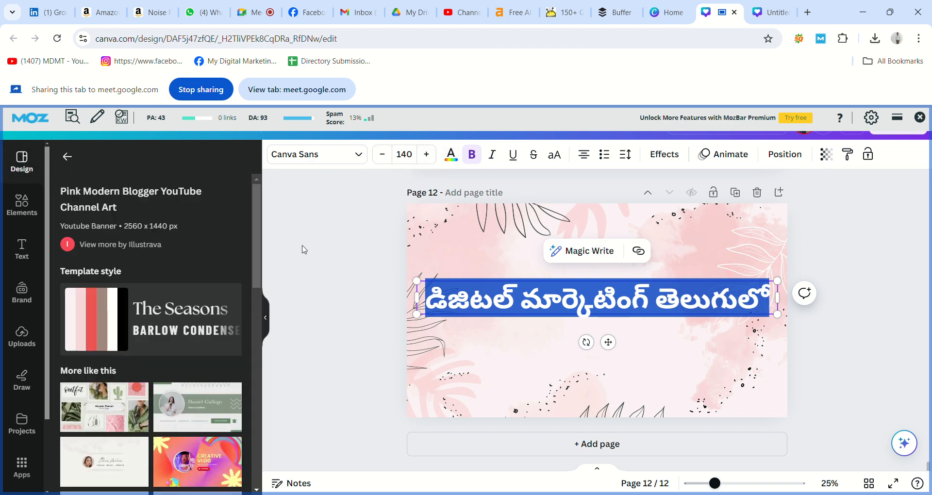
drag(595, 296, 597, 281)
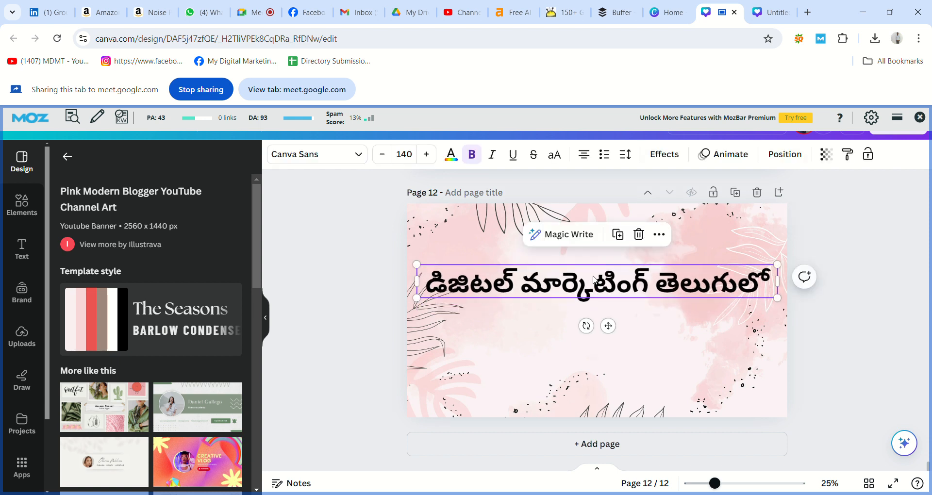
click(813, 326)
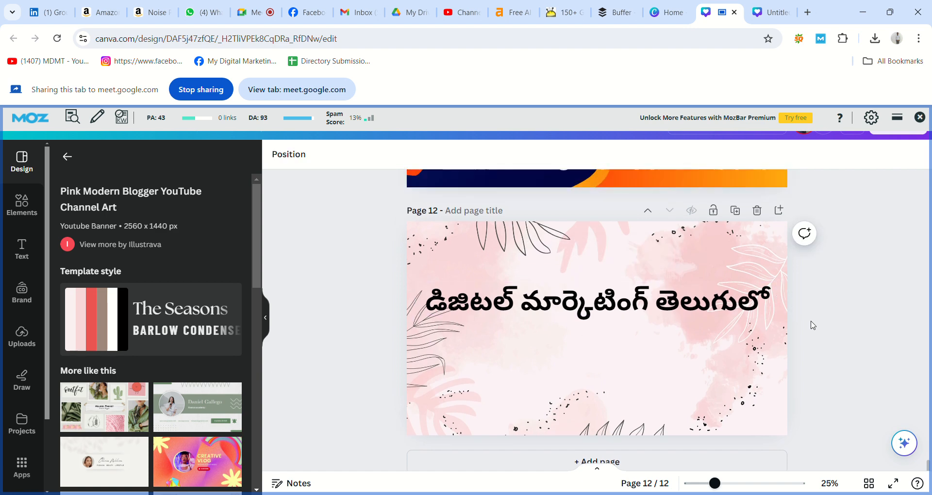
scroll(808, 326, up, 5)
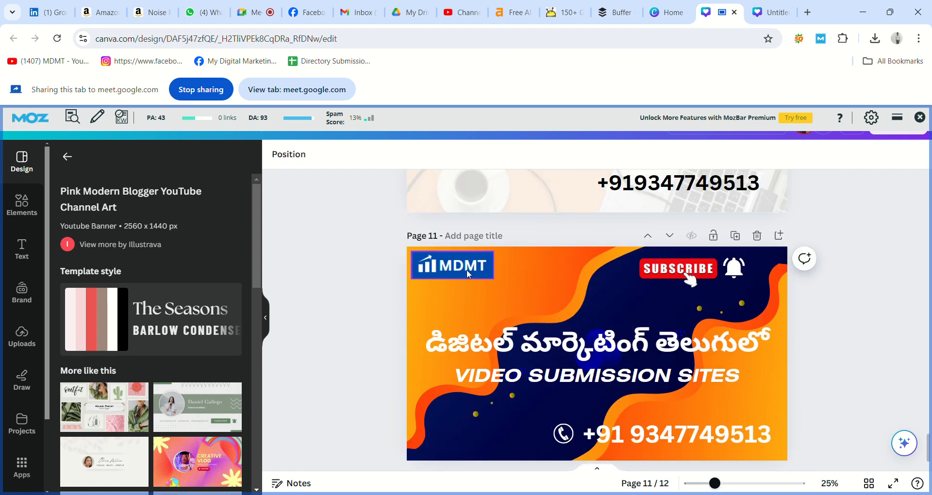
Copy the MDMT logo from page 11 into page 12's top-left corner
click(446, 267)
click(375, 283)
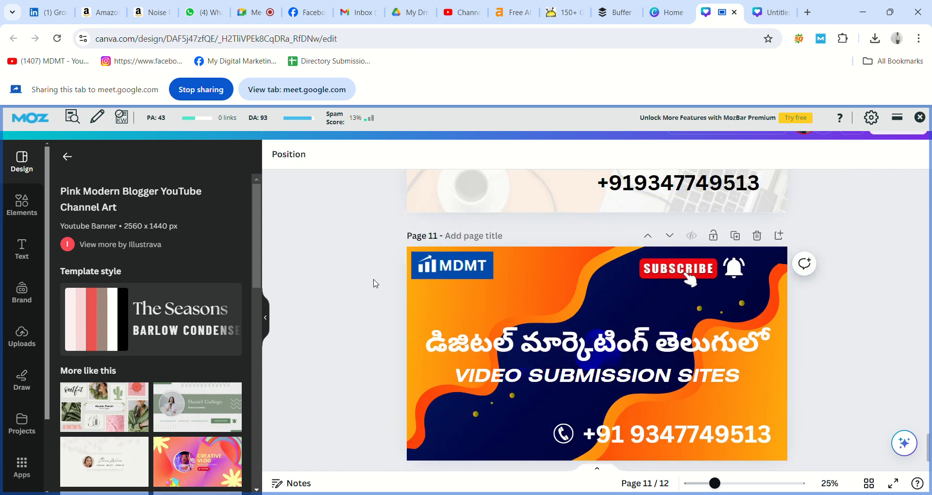
scroll(374, 283, down, 5)
key(ctrl+v)
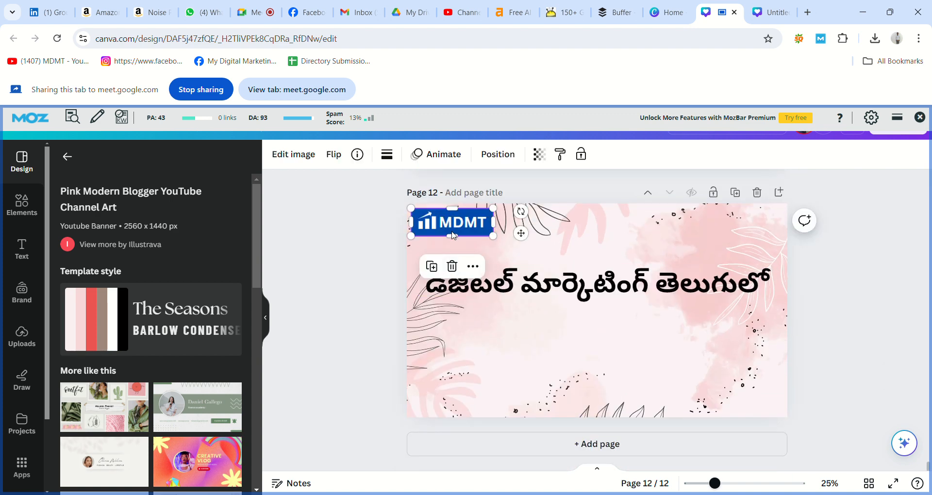
drag(452, 226, 458, 229)
click(353, 239)
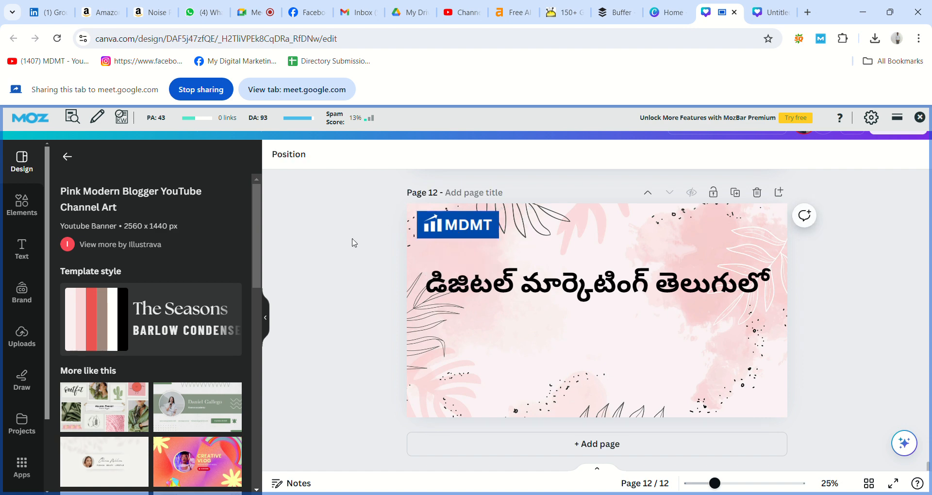
Copy the SUBSCRIBE image from page 11 into page 12's top-right corner
scroll(353, 243, up, 8)
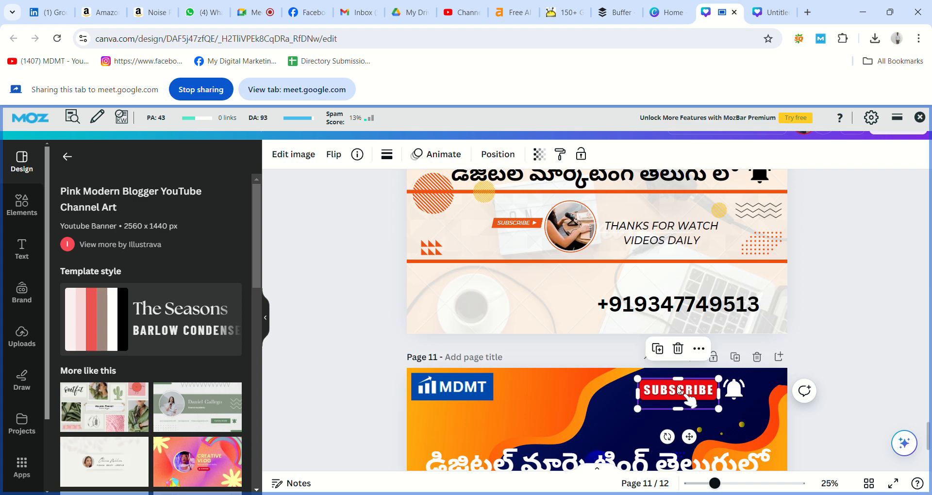
click(810, 361)
scroll(810, 360, down, 8)
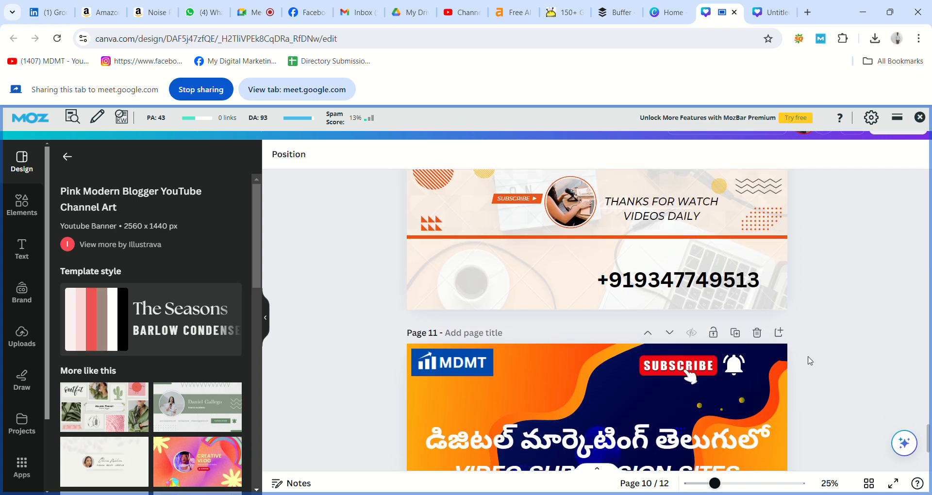
key(ctrl+v)
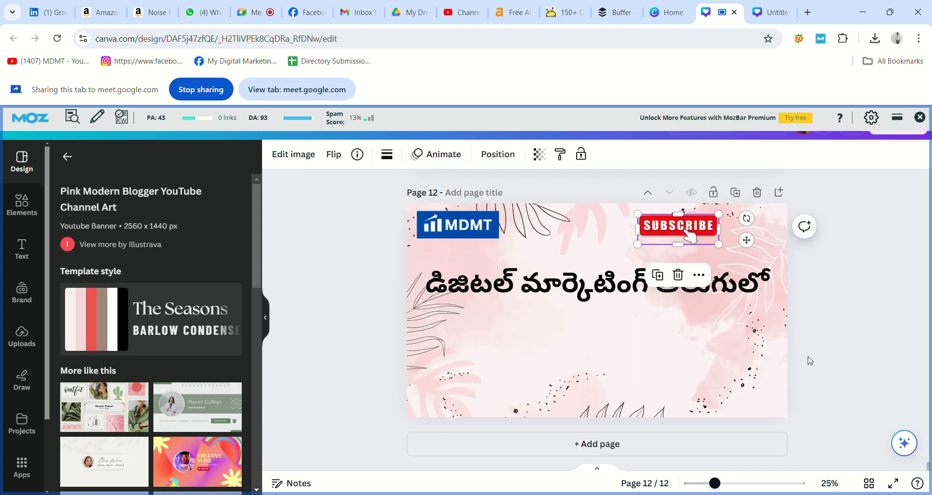
drag(688, 229, 699, 226)
click(815, 254)
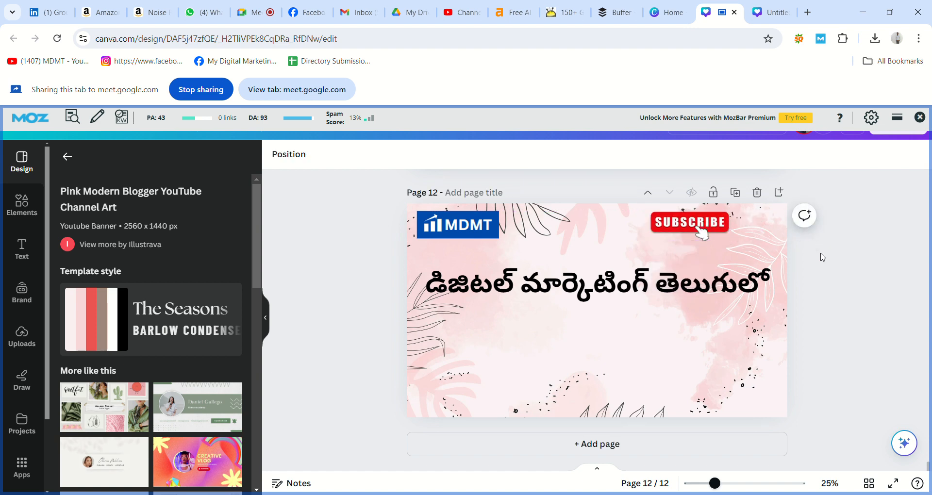
scroll(821, 256, up, 8)
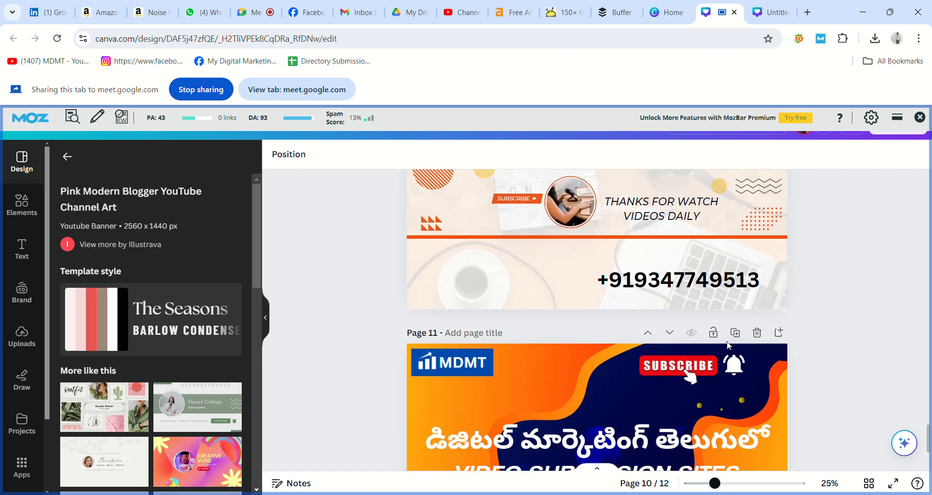
Copy the bell icon from page 11 and place it beside SUBSCRIBE on page 12
click(737, 367)
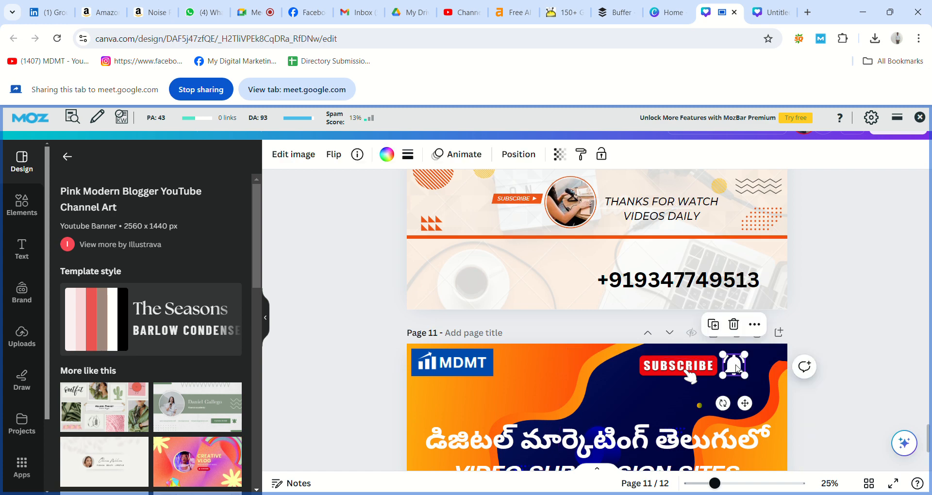
click(848, 390)
scroll(850, 391, down, 5)
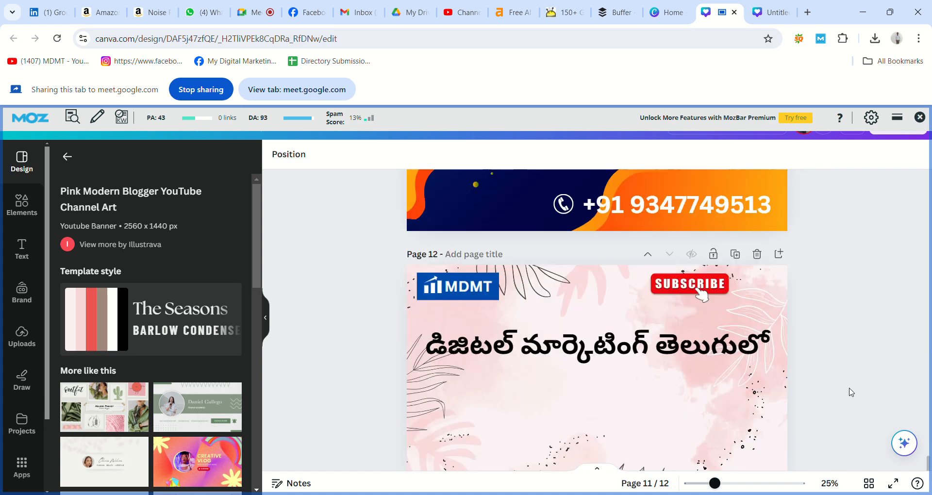
scroll(851, 391, down, 1)
key(ctrl+v)
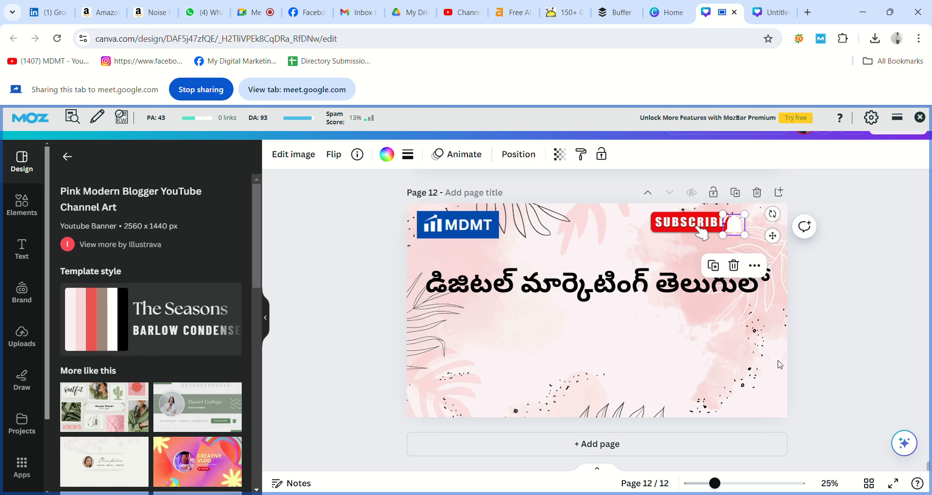
drag(735, 232, 752, 228)
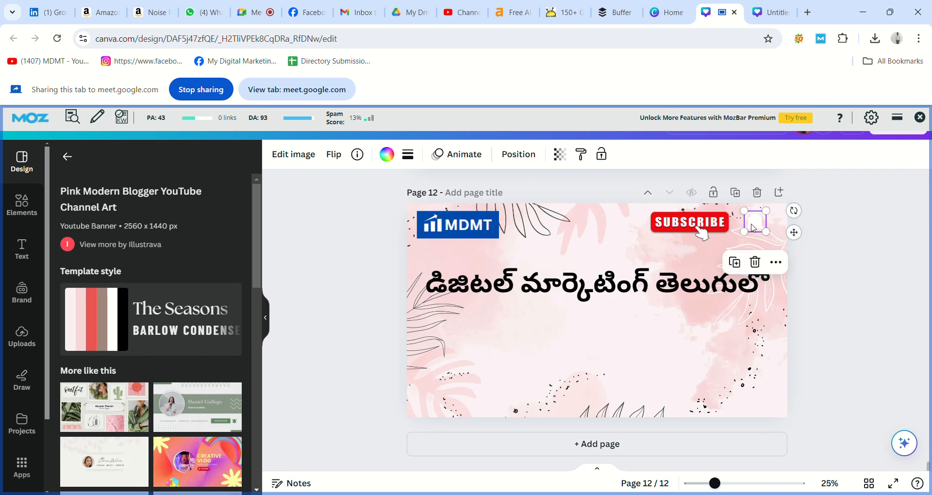
Recolour the pasted bell icon black
click(391, 155)
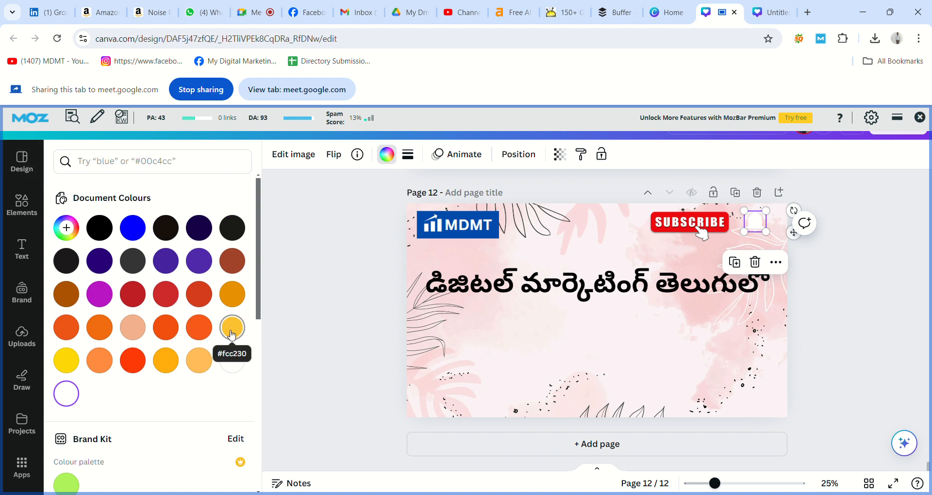
click(100, 227)
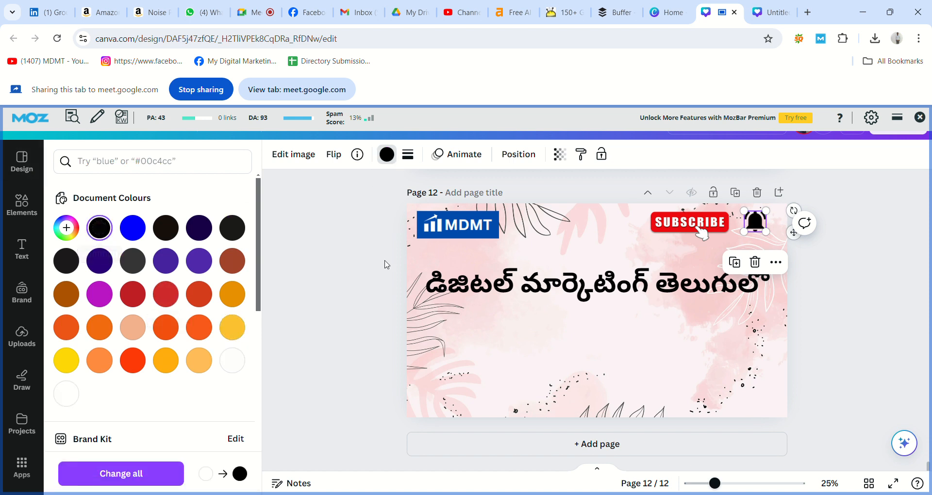
click(390, 282)
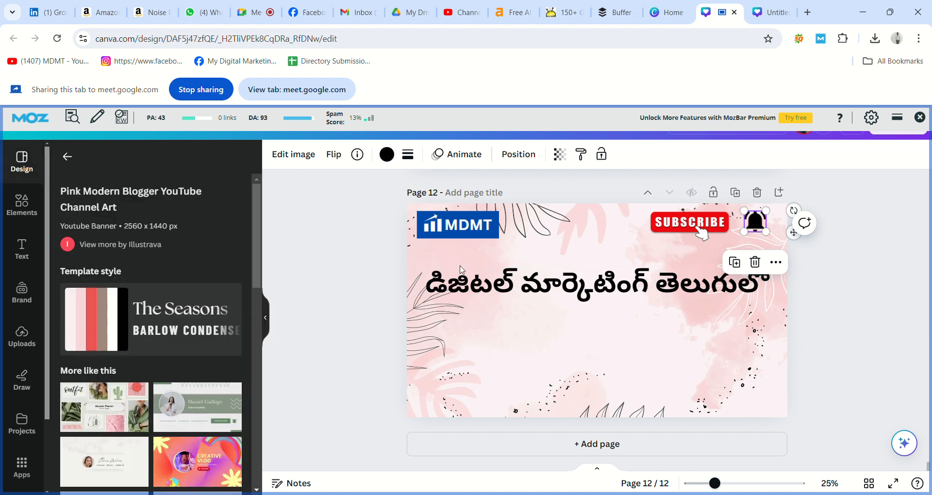
click(834, 309)
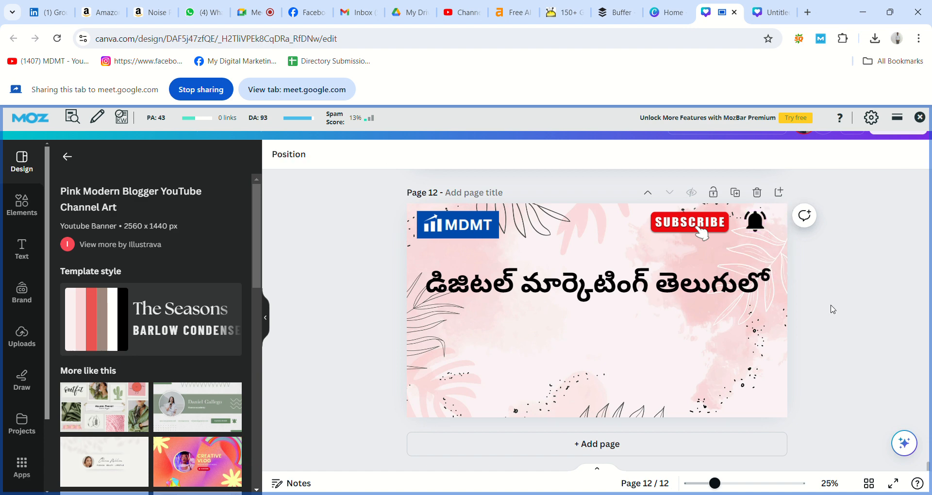
Paste the phone number from page 11 near page 12's bottom right and make it black
scroll(833, 310, up, 2)
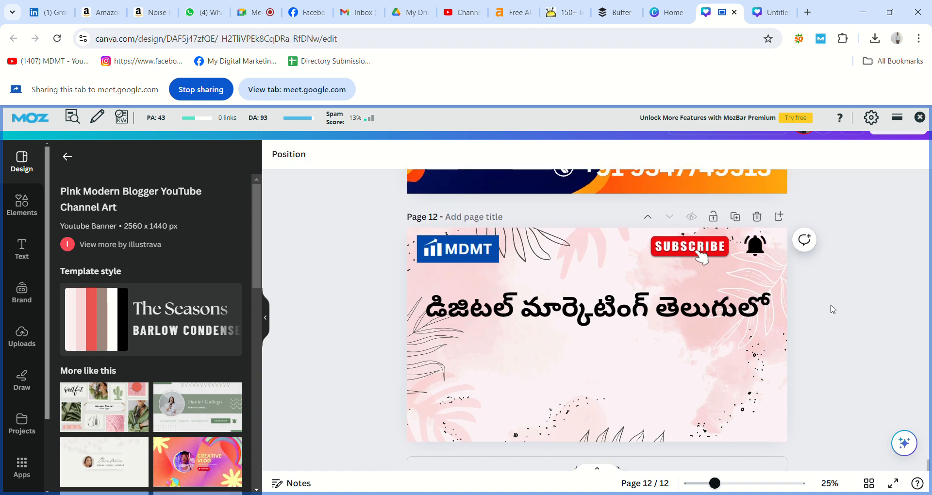
click(705, 238)
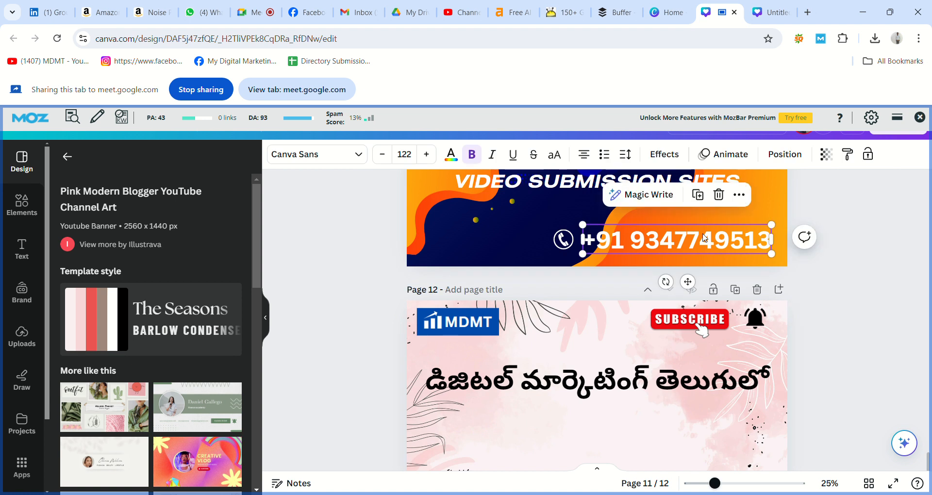
click(799, 264)
scroll(819, 275, down, 2)
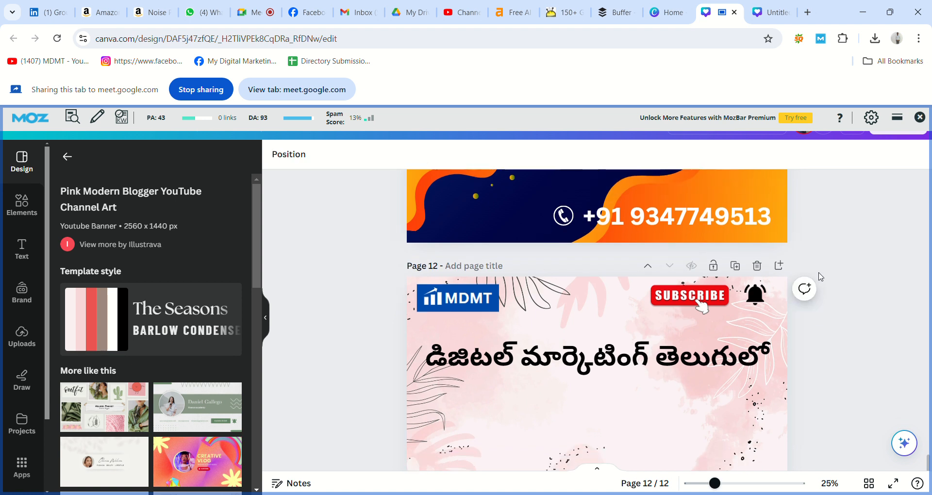
key(ctrl+v)
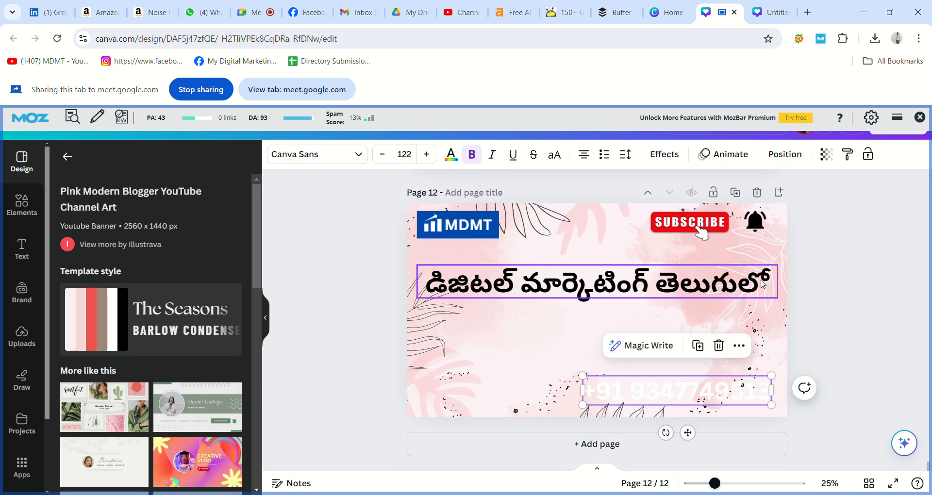
drag(691, 386, 685, 378)
double_click(686, 377)
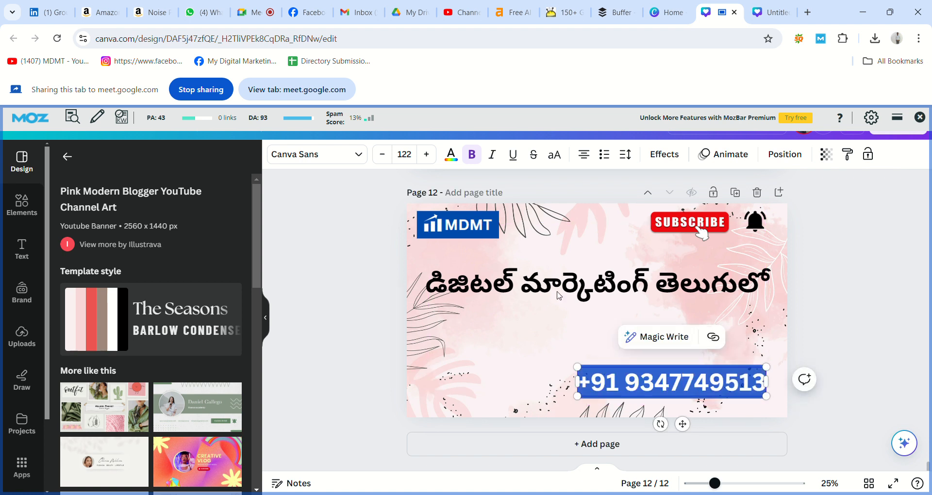
click(454, 160)
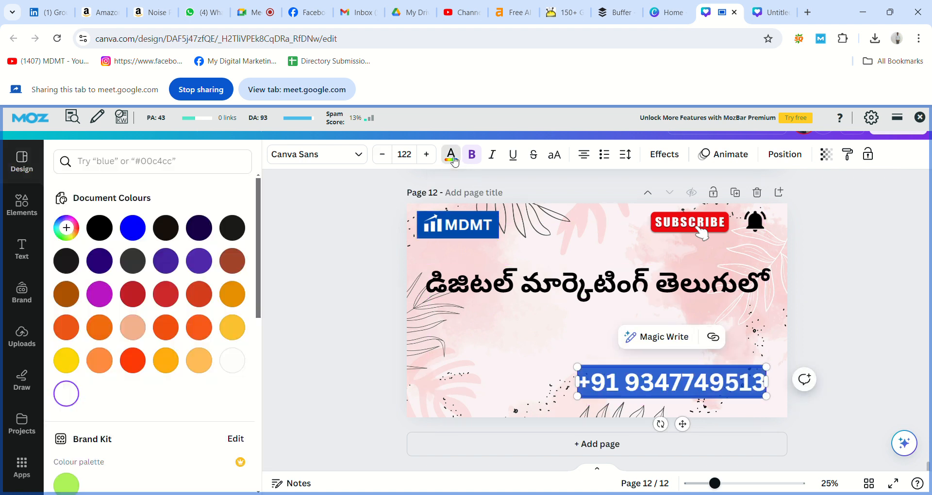
click(99, 226)
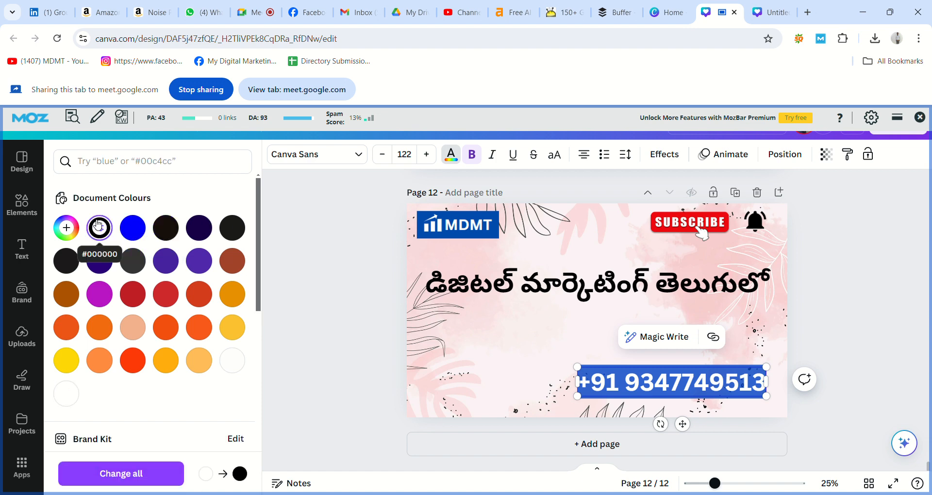
click(546, 332)
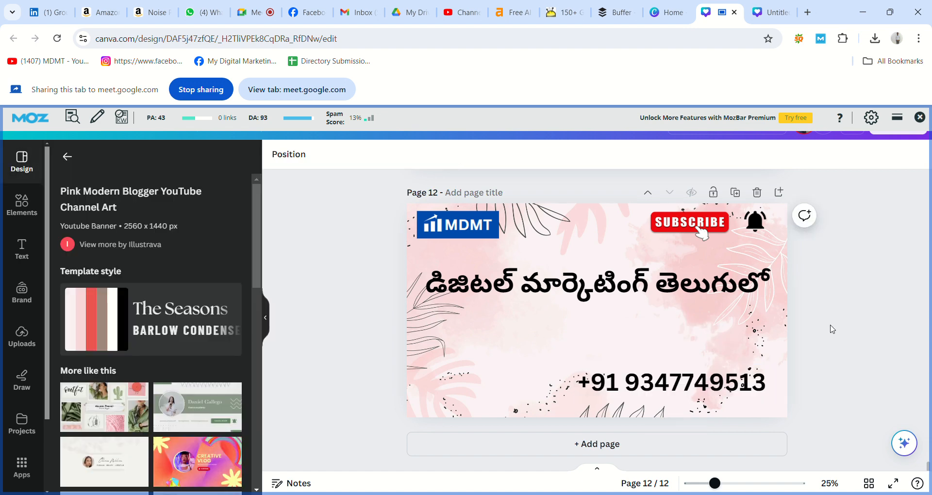
Paste the phone icon just left of the number on page 12 and recolour it black
scroll(874, 323, up, 3)
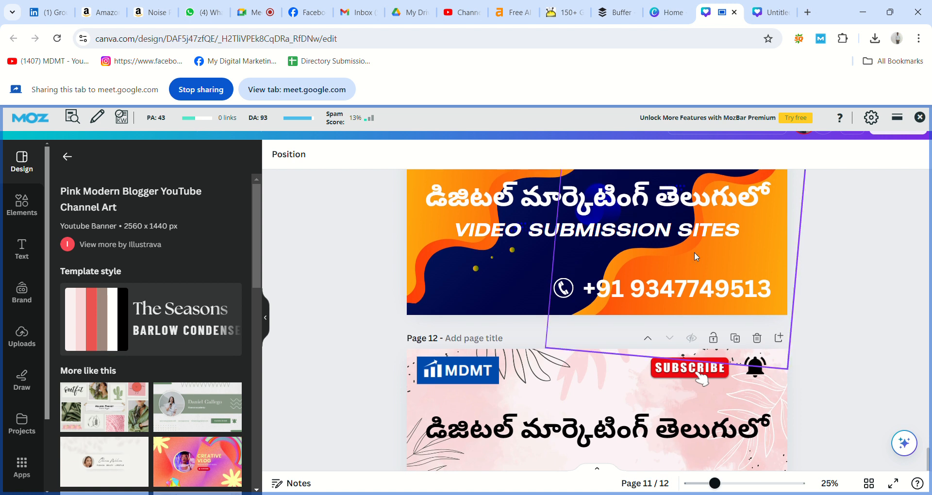
click(563, 288)
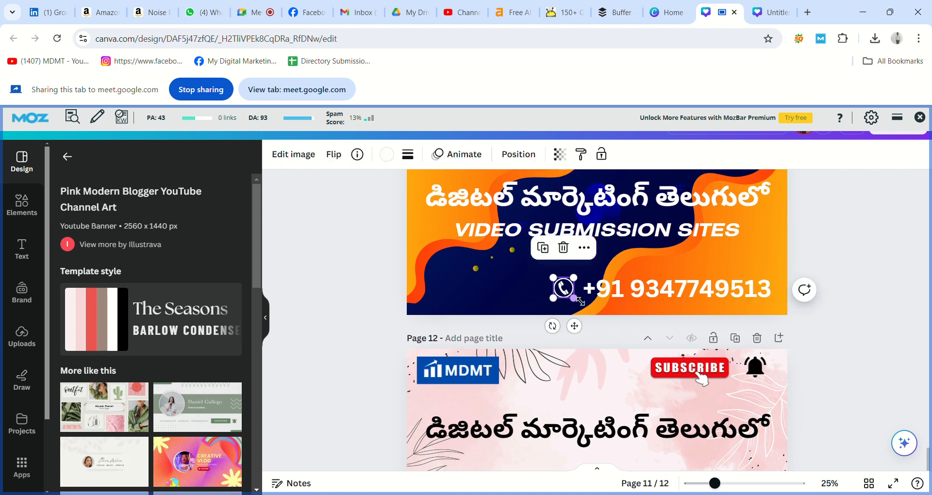
drag(574, 298, 578, 302)
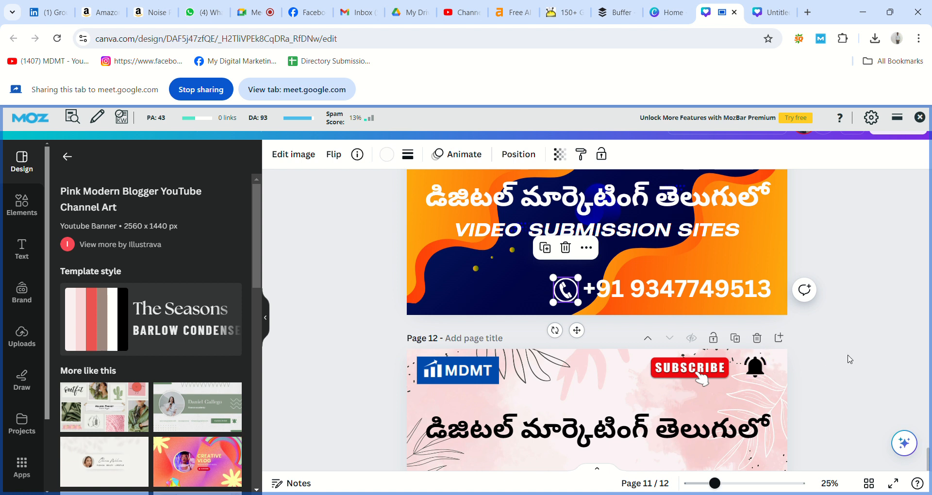
click(847, 359)
scroll(850, 360, down, 2)
scroll(850, 359, down, 3)
key(ctrl+v)
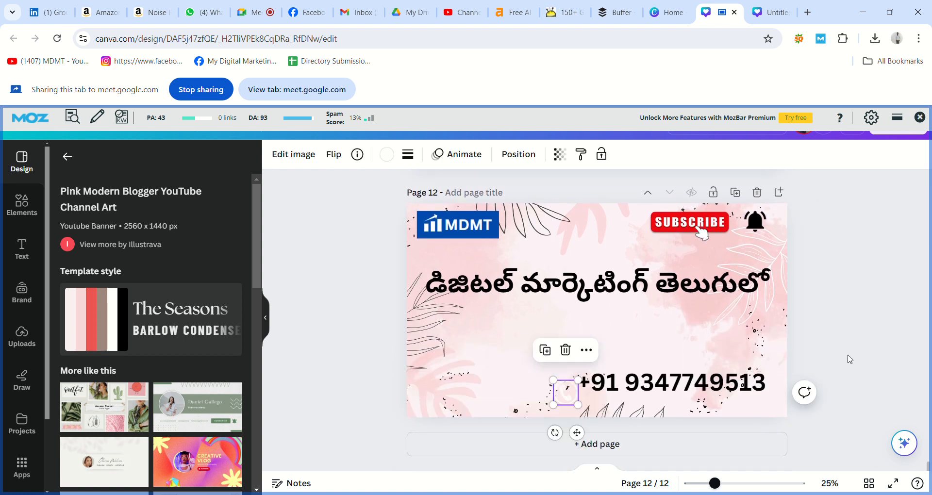
drag(575, 402, 566, 394)
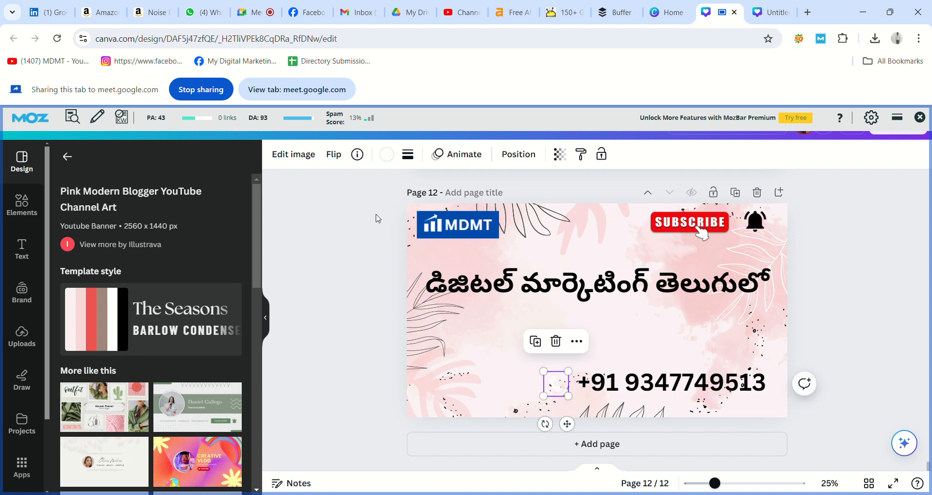
click(387, 155)
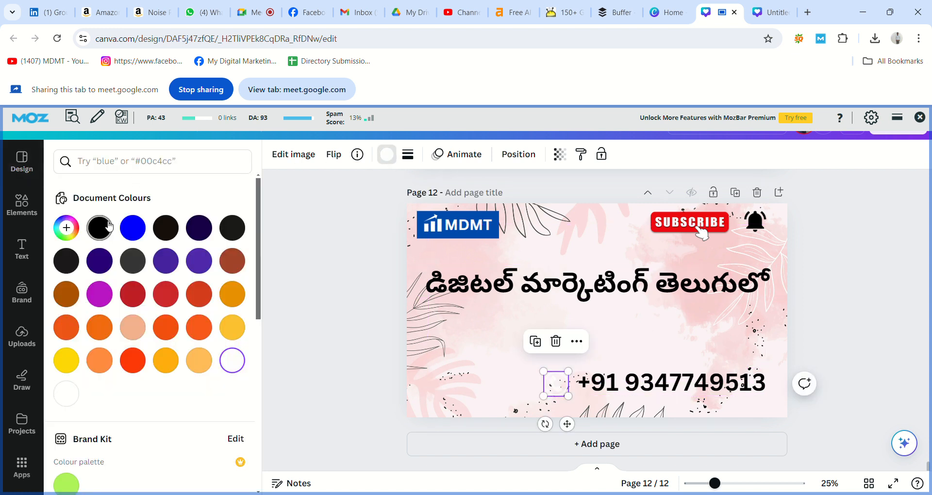
click(106, 232)
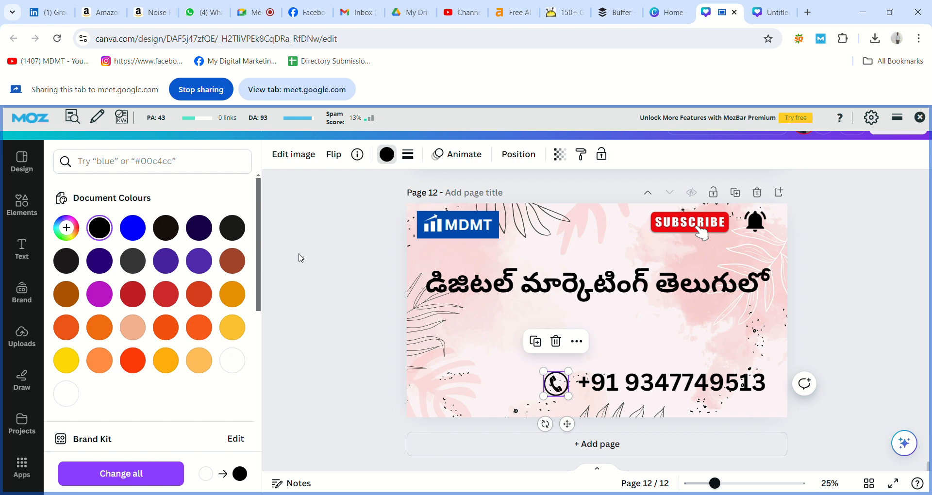
click(300, 258)
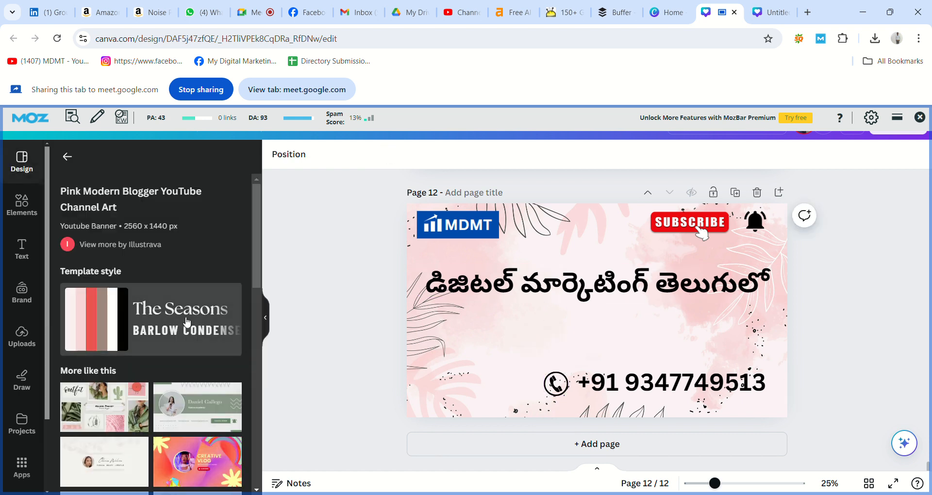
Add a new heading text box to page 12 from the Text panel
click(27, 253)
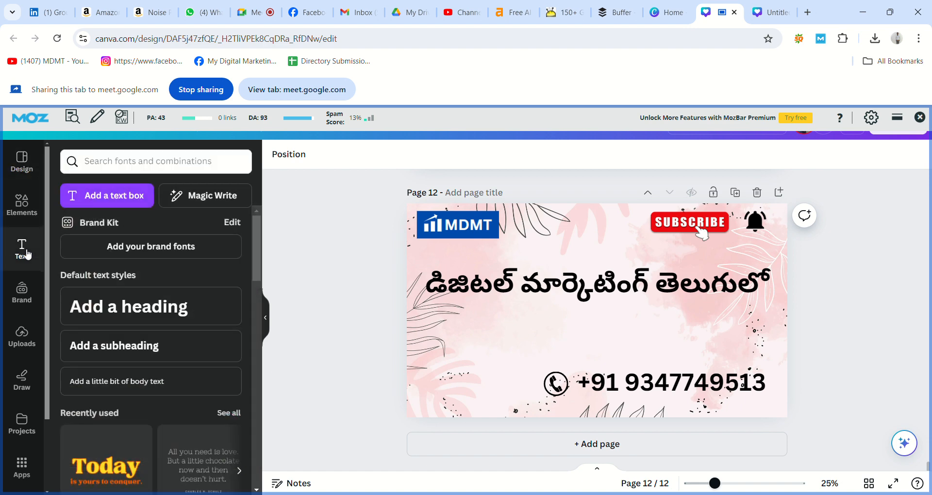
click(171, 304)
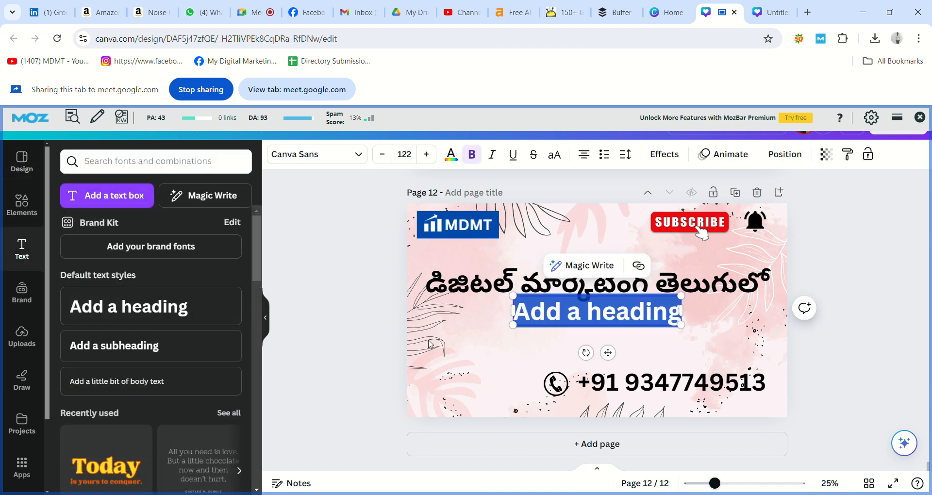
click(331, 340)
Delete all the heading's placeholder text, leaving the box empty below the Telugu title
click(607, 325)
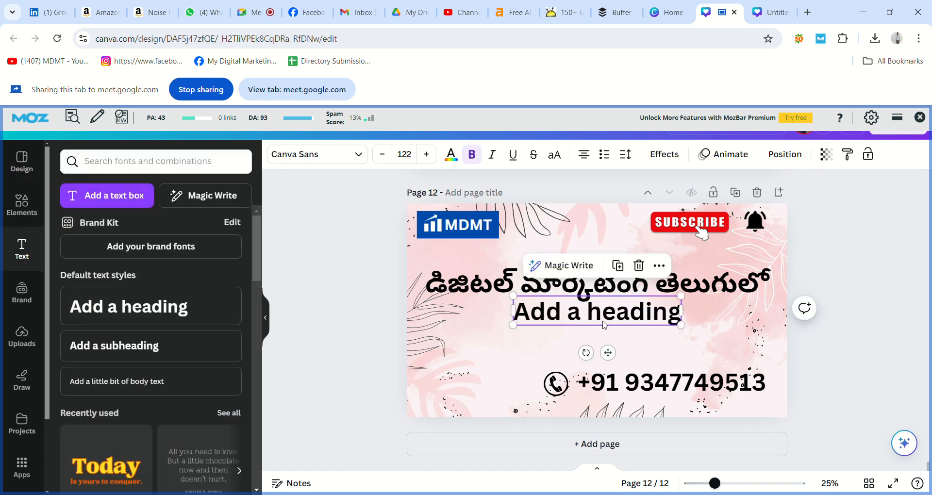
click(608, 326)
drag(607, 325, 616, 322)
double_click(623, 316)
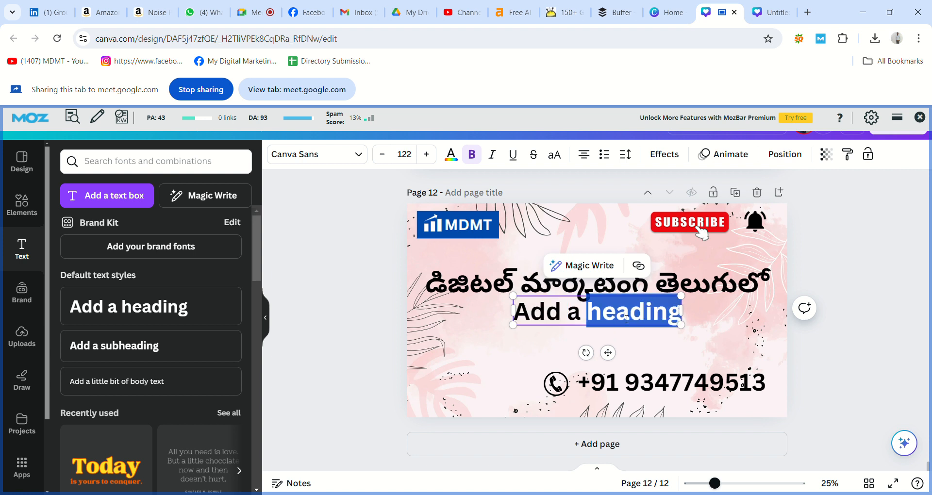
click(630, 316)
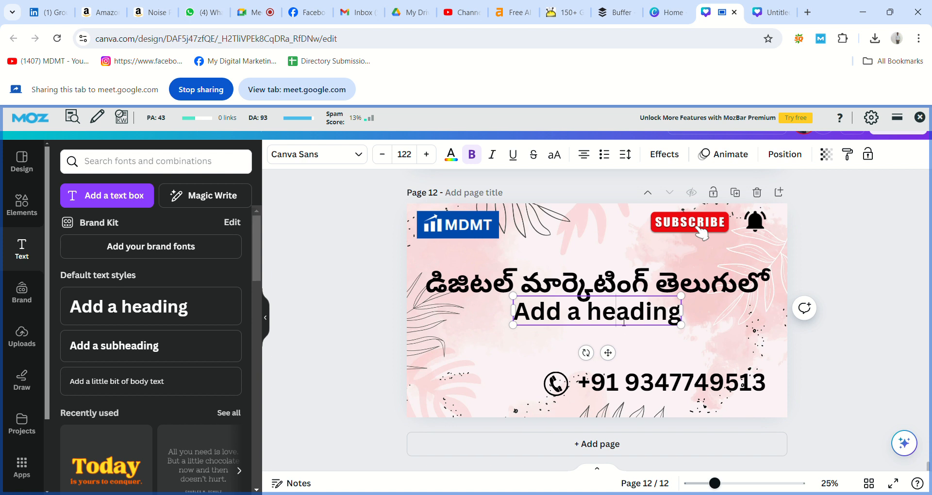
key(ctrl+shift+Left)
key(BackSpace)
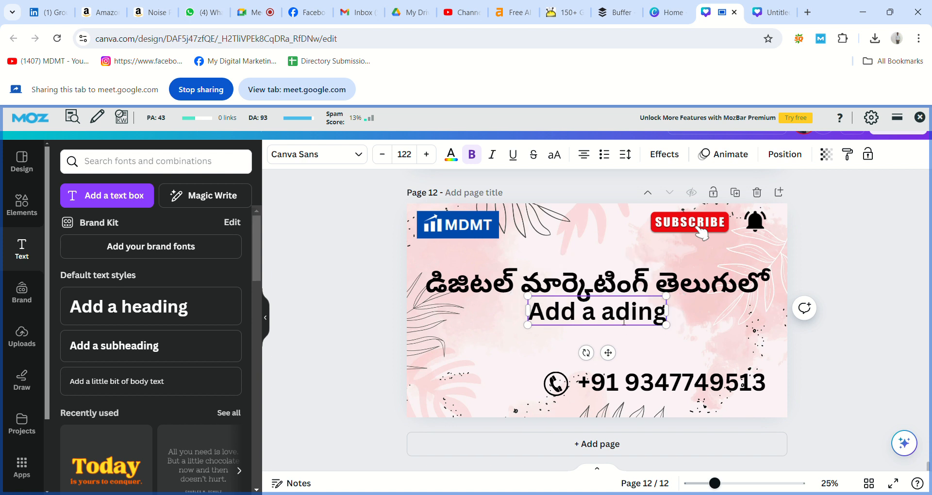
key(Right)
key(Right)
key(ctrl+a)
key(BackSpace)
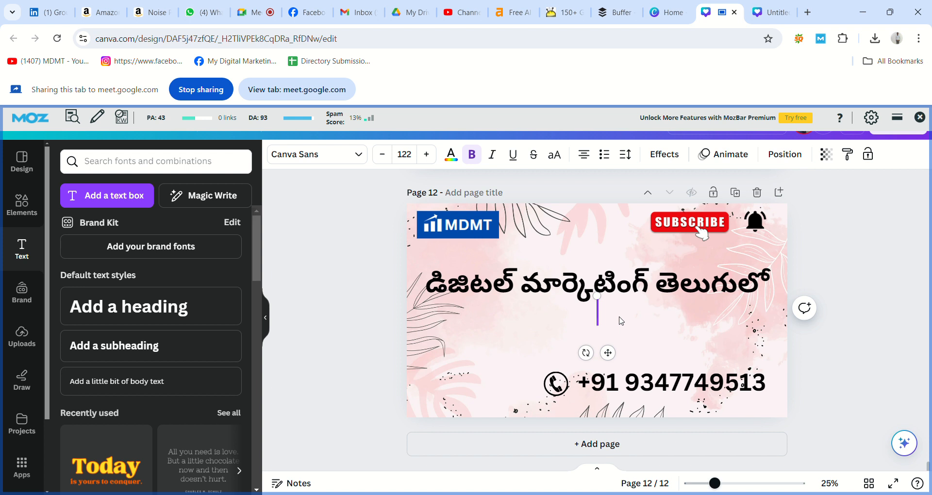
Type 'WEB 2.0 Submission Sites' as the subtitle beneath the Telugu heading, correcting typos
text(W)
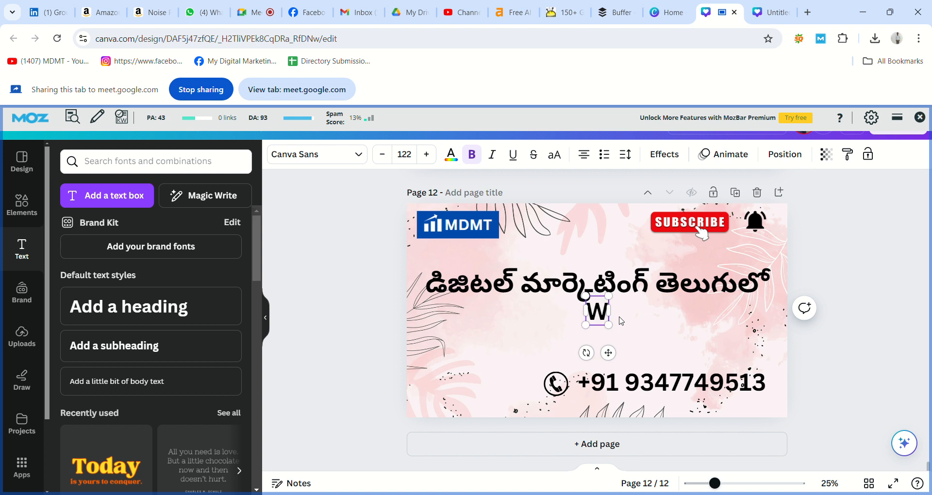
text(EB)
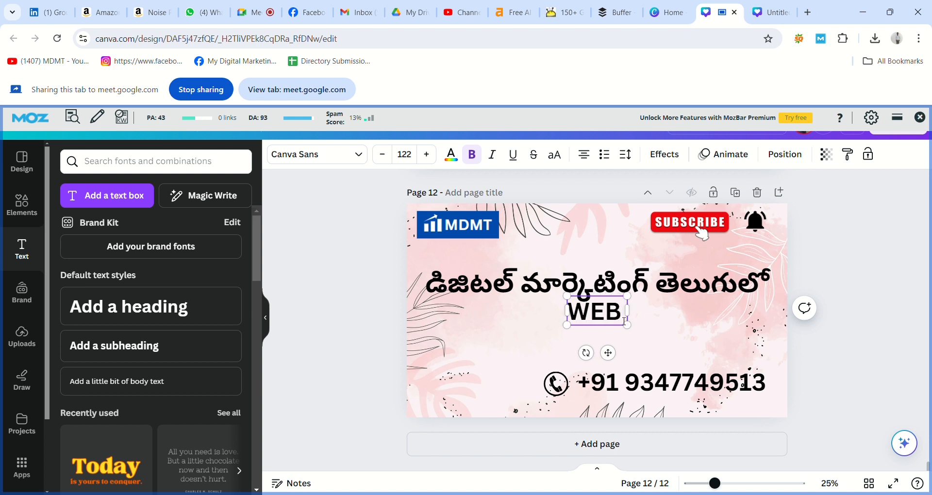
text( 2.0)
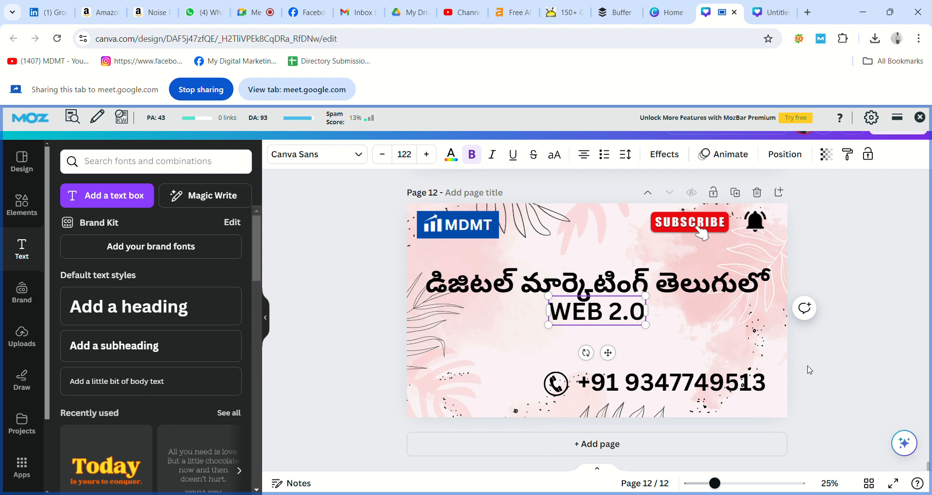
click(808, 368)
click(633, 318)
text(S)
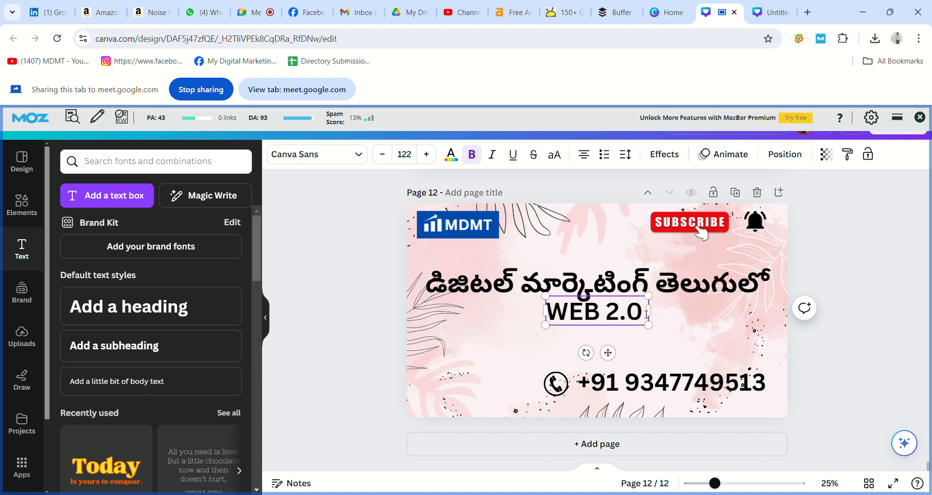
text(u)
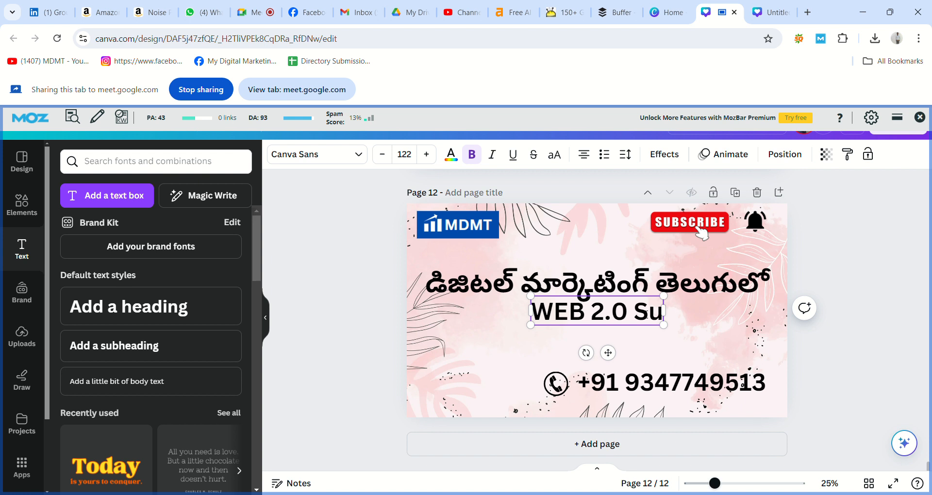
text(bmission)
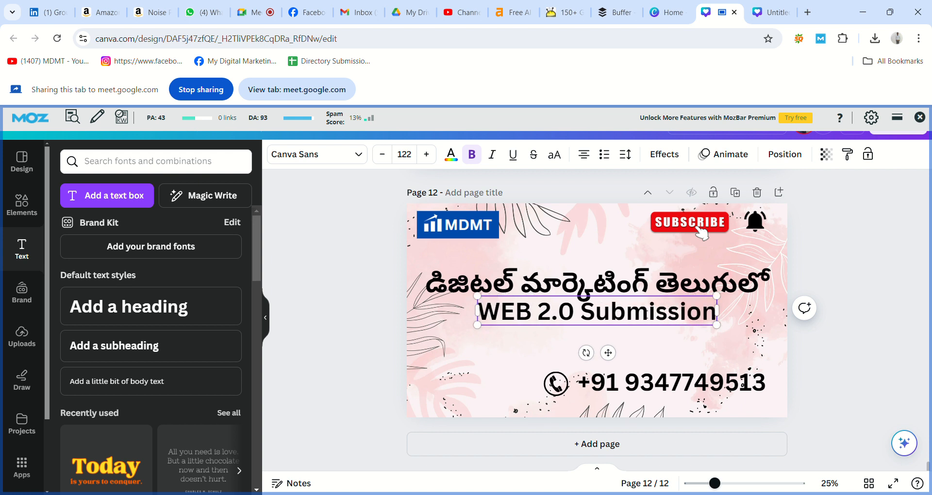
text( s)
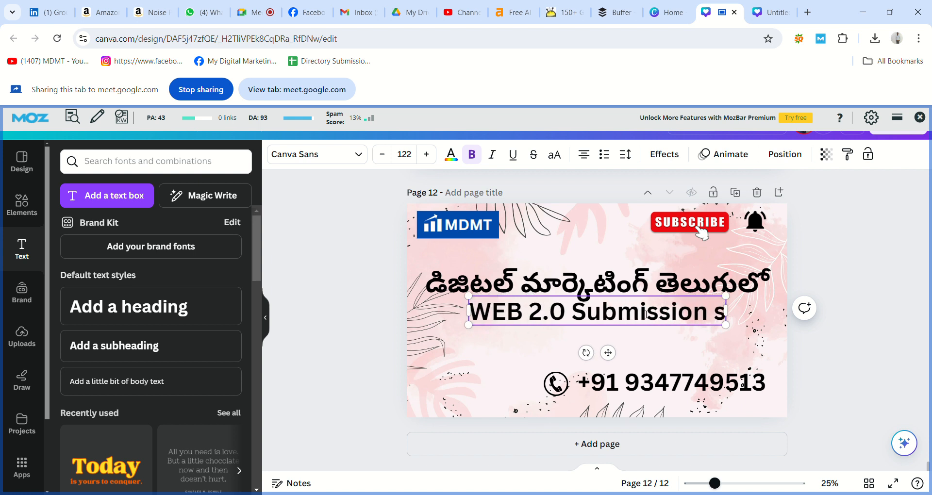
key(BackSpace)
text(Sitee)
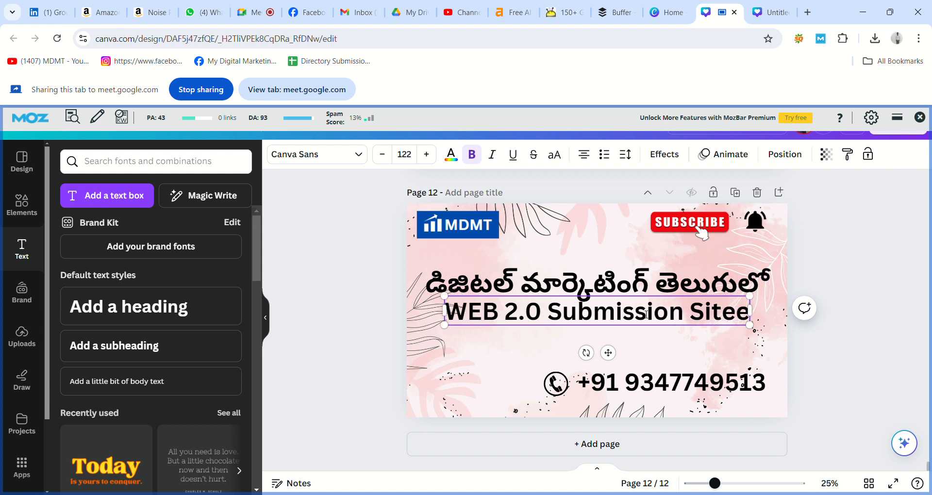
key(BackSpace)
Complete the word 'Sites' and move the subtitle a little lower
text(s)
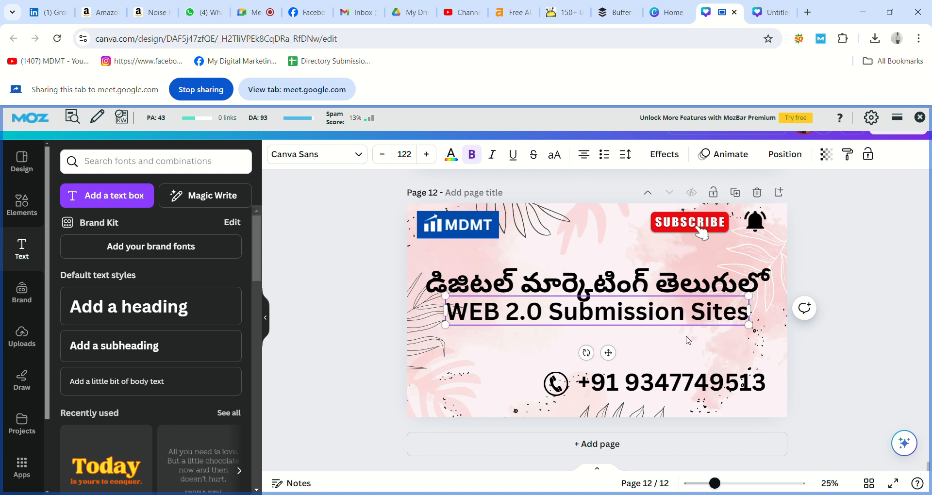
click(818, 358)
click(578, 320)
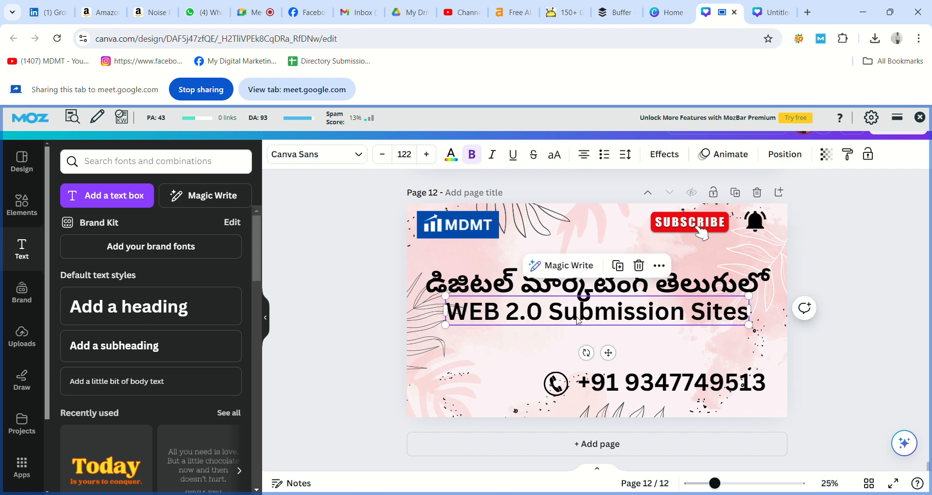
drag(578, 320, 578, 335)
Change 'WEB' to 'Web' and centre the subtitle under the heading
double_click(487, 330)
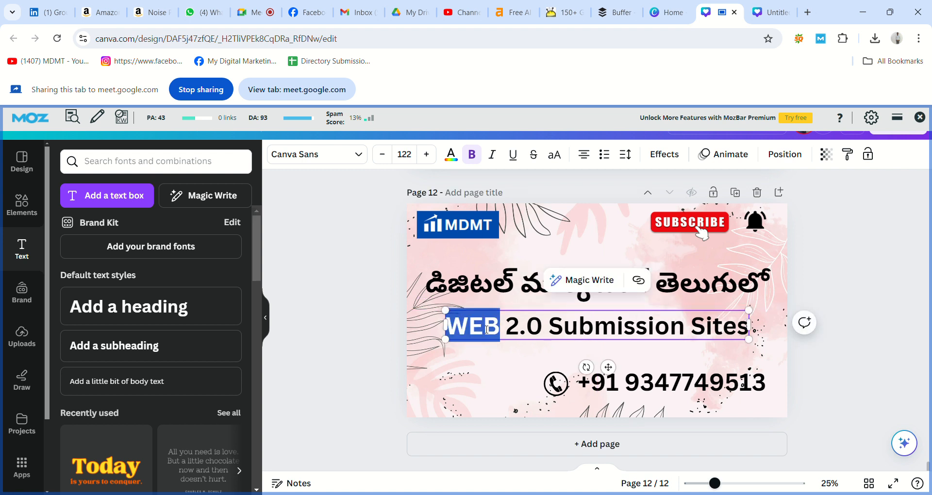
click(505, 330)
key(BackSpace)
key(BackSpace)
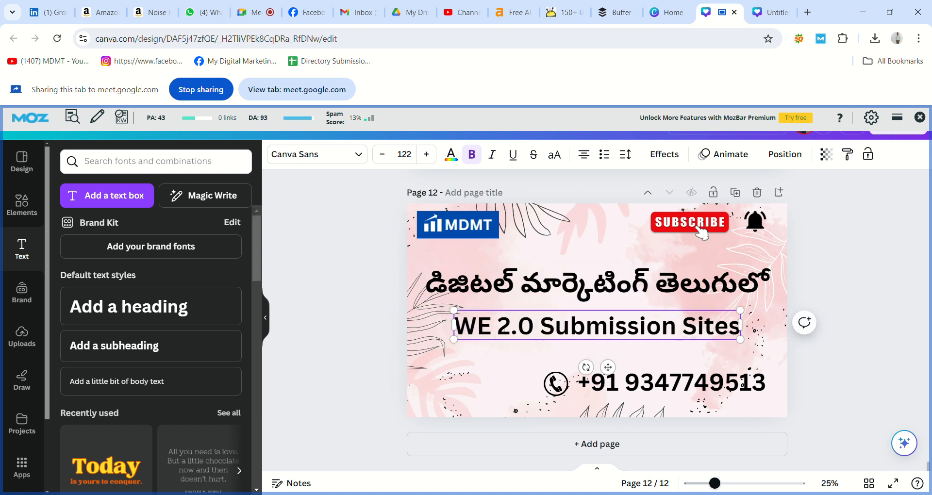
text(eb)
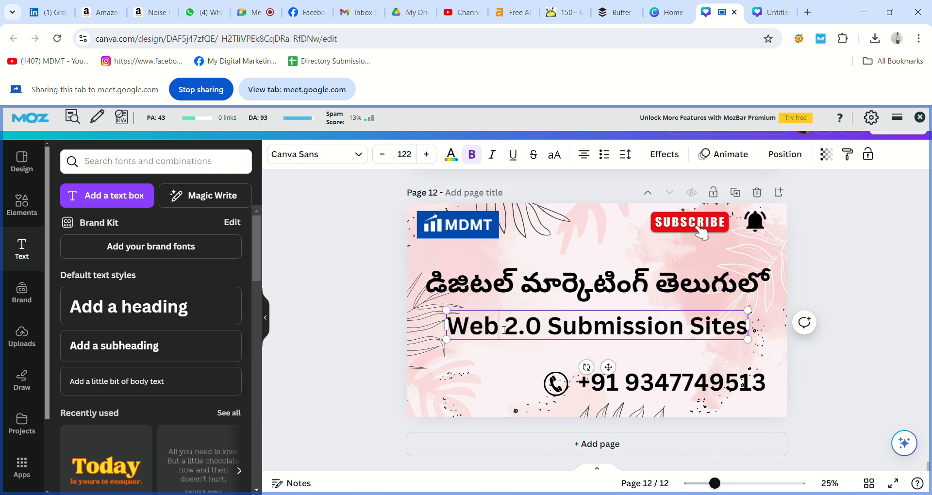
click(340, 349)
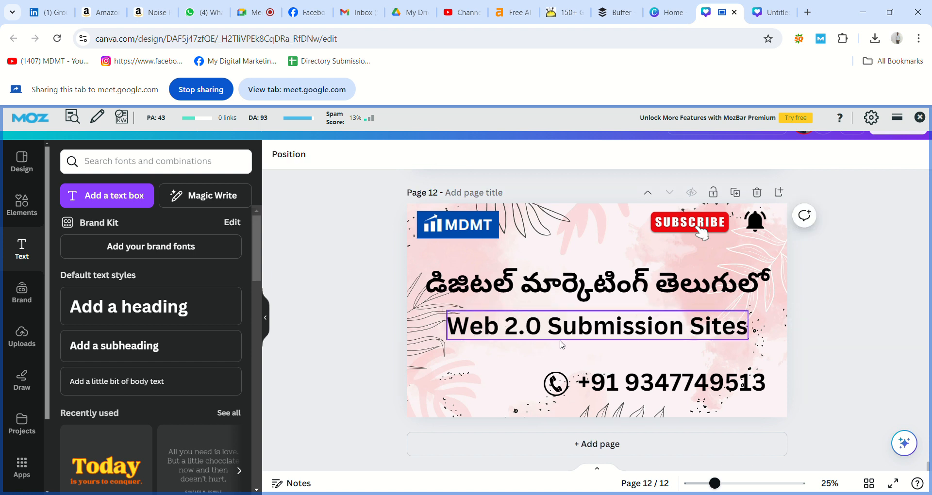
click(587, 334)
drag(587, 334, 590, 336)
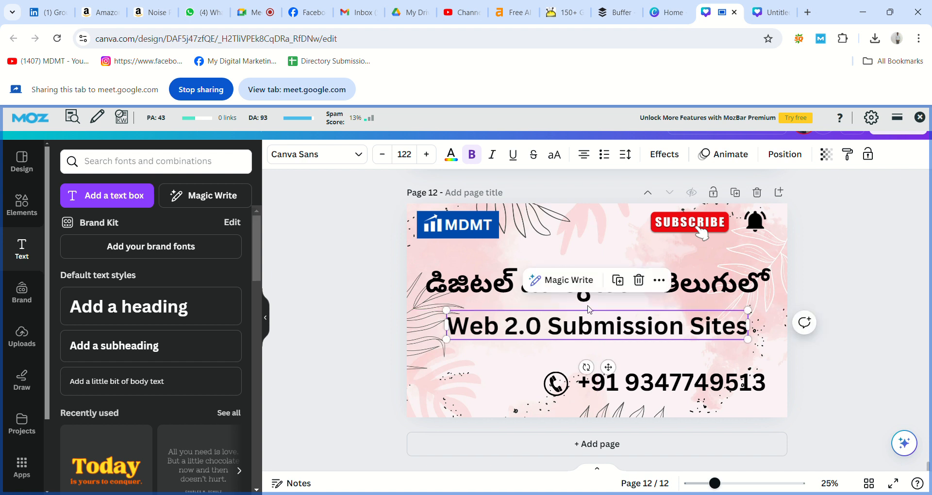
Nudge the Telugu heading slightly and leave the pink background uncropped
click(589, 303)
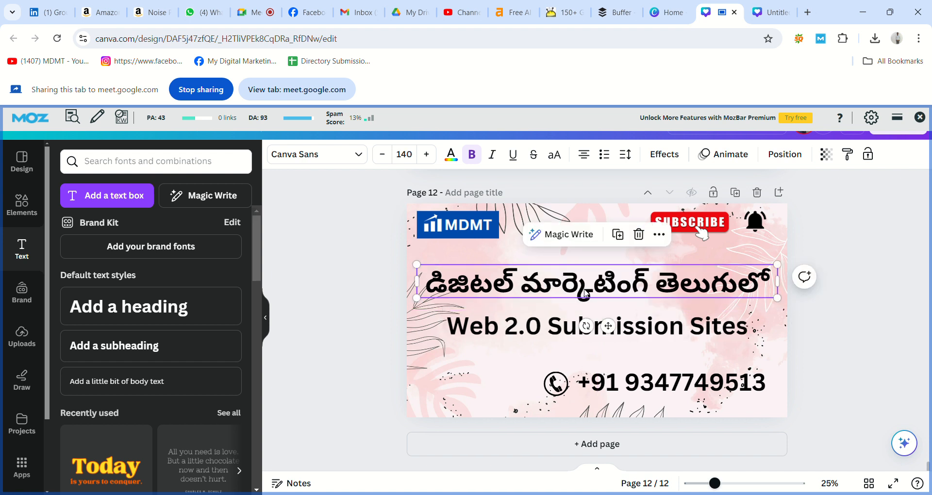
drag(585, 298, 586, 295)
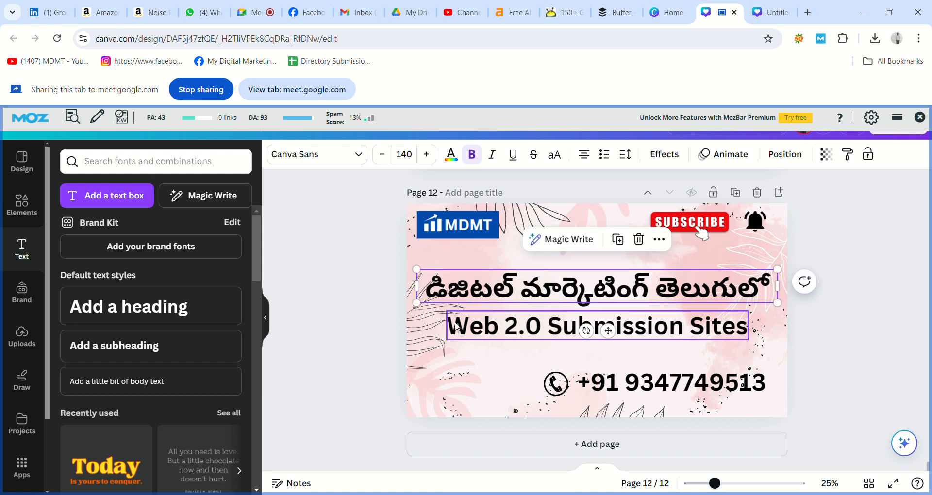
click(429, 337)
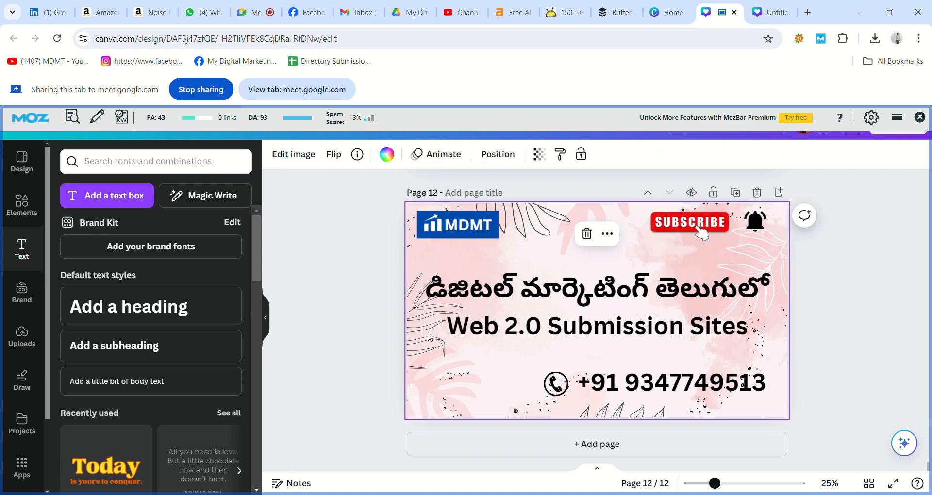
double_click(429, 336)
click(358, 345)
click(364, 375)
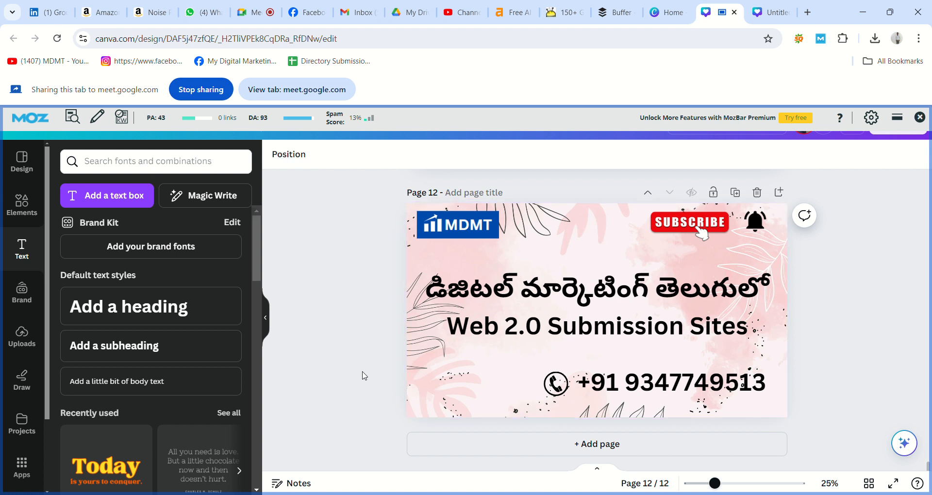
click(762, 225)
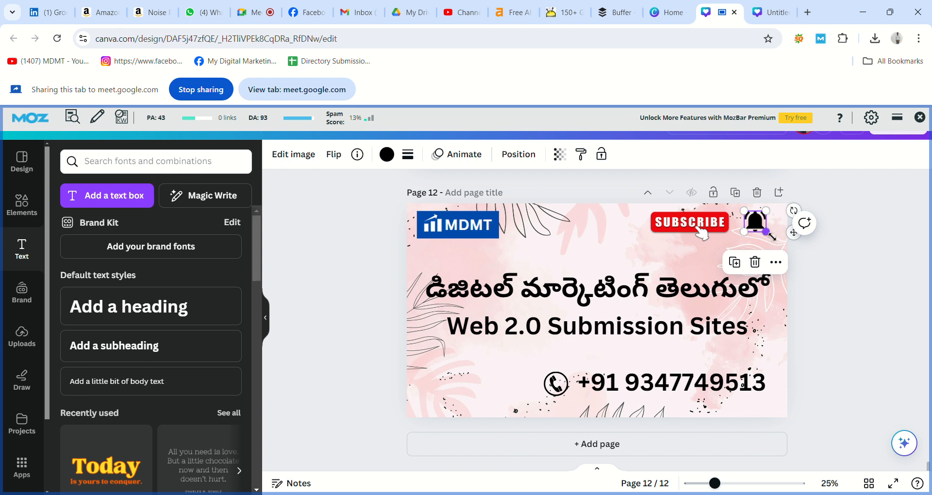
Enlarge the bell graphic and the SUBSCRIBE image slightly
drag(772, 236, 782, 252)
click(738, 226)
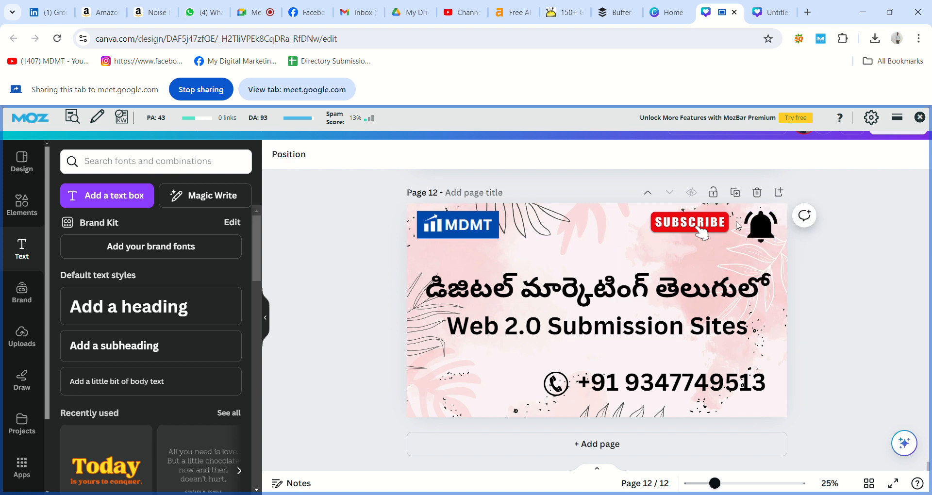
click(710, 220)
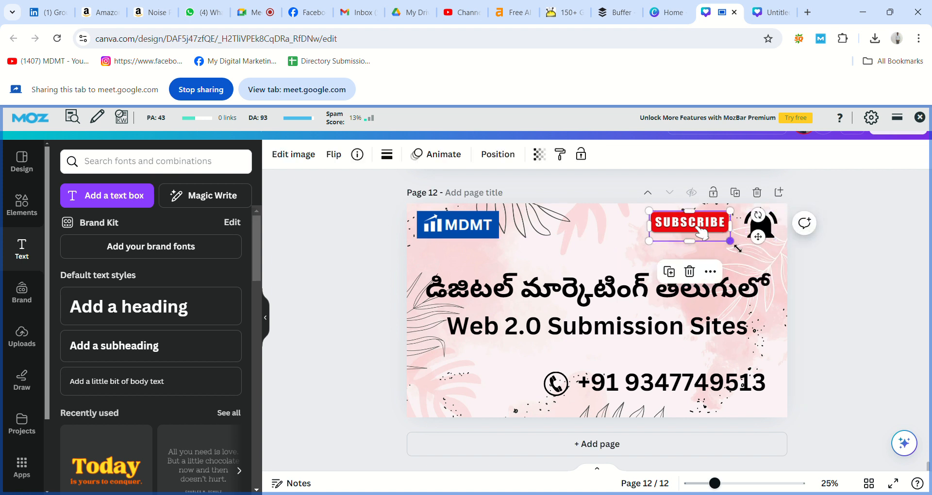
drag(736, 249, 743, 253)
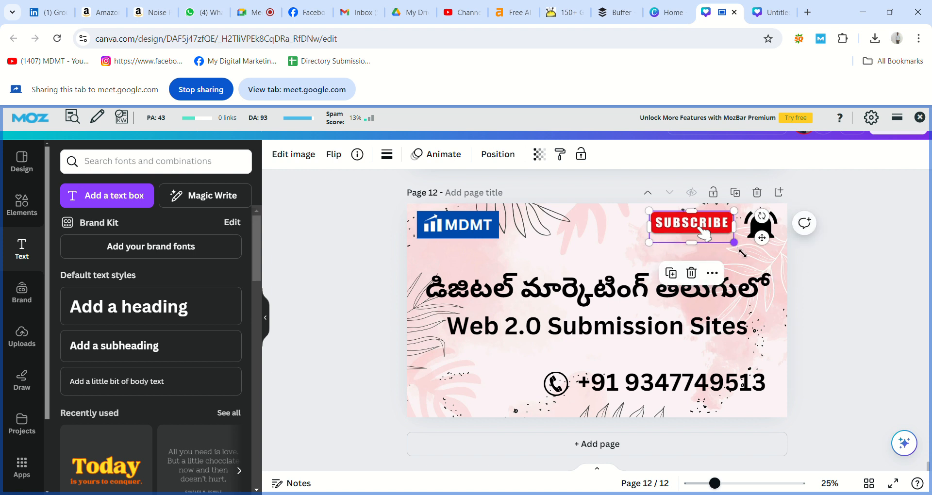
click(823, 282)
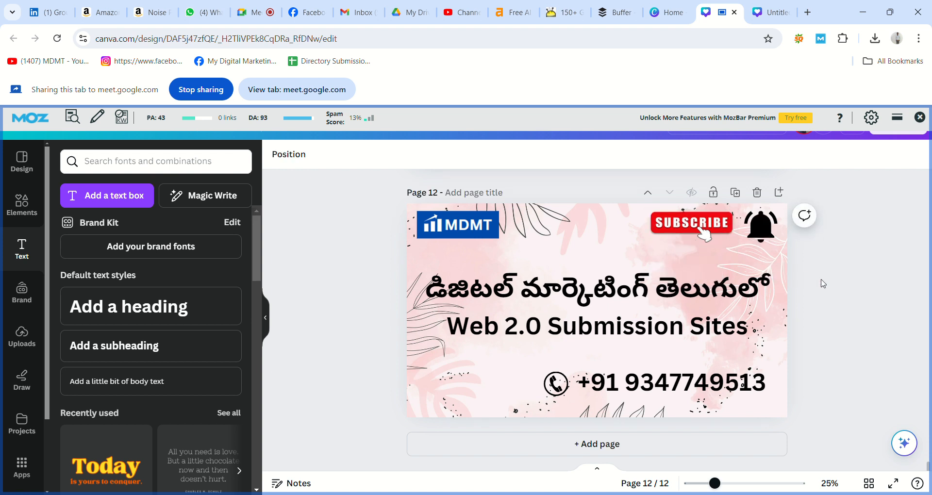
Move the MDMT logo slightly lower in its top-left corner
click(479, 241)
drag(478, 241, 478, 246)
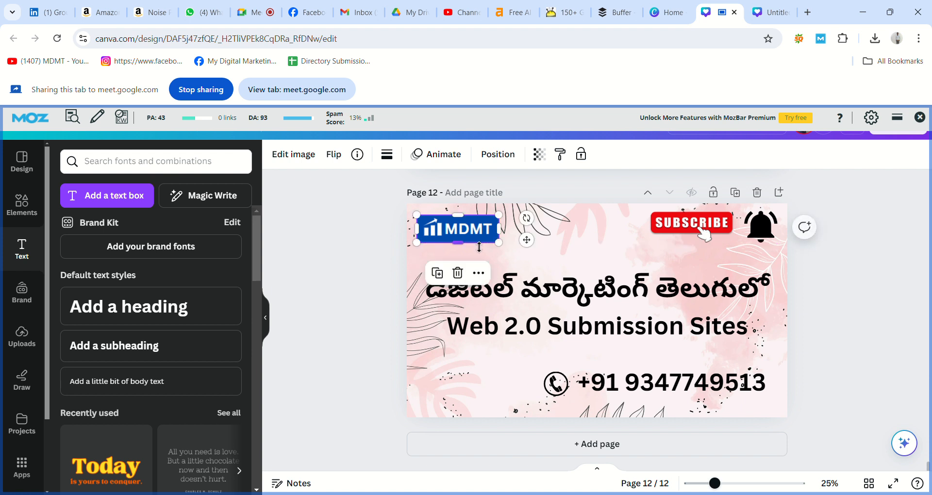
click(817, 291)
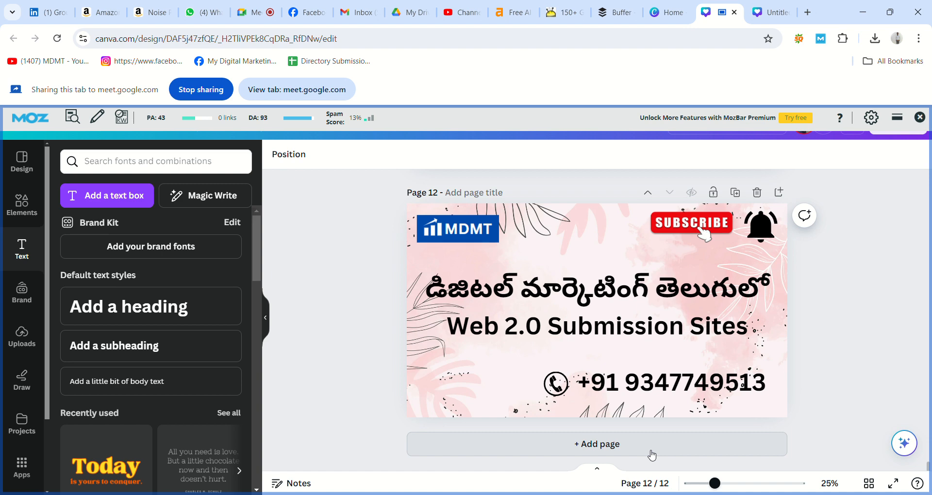
Add page 13 and apply the Colorful Playful Creative Vlog YouTube banner template
click(613, 456)
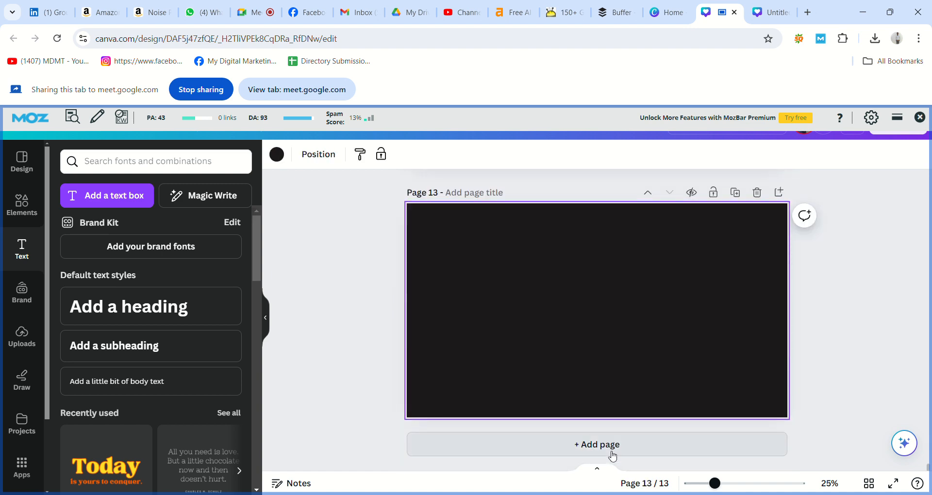
click(21, 158)
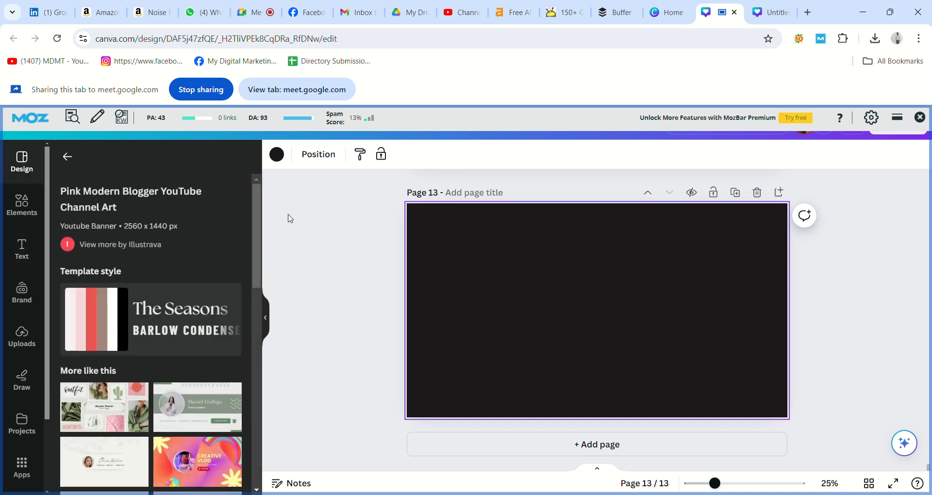
drag(255, 218, 267, 264)
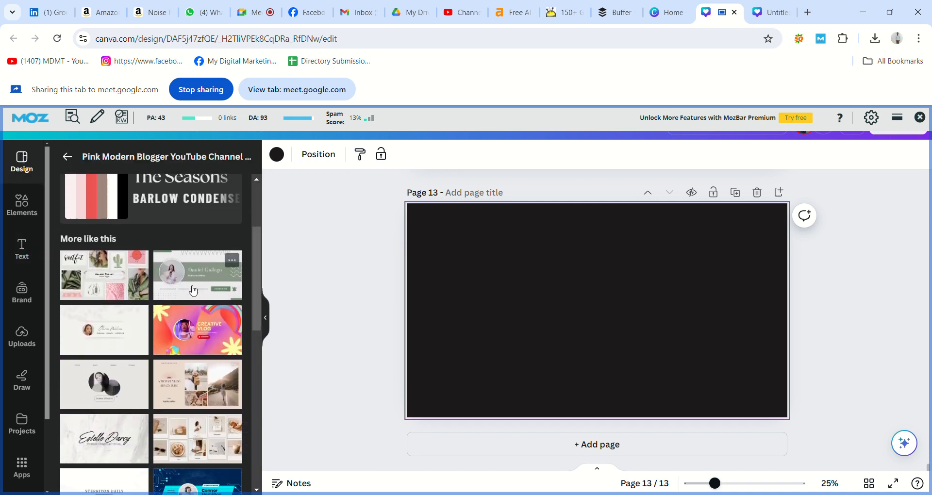
click(191, 325)
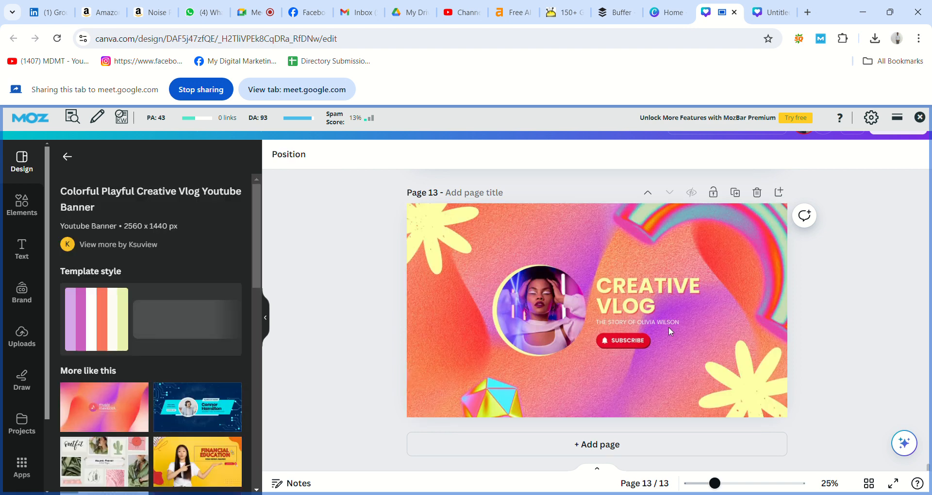
Delete the portrait photo and its circular frame from the template
click(560, 314)
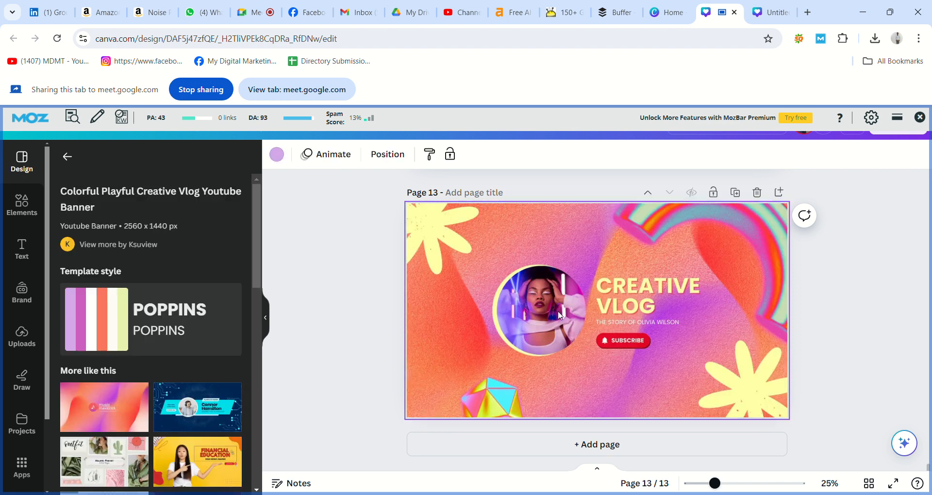
key(Delete)
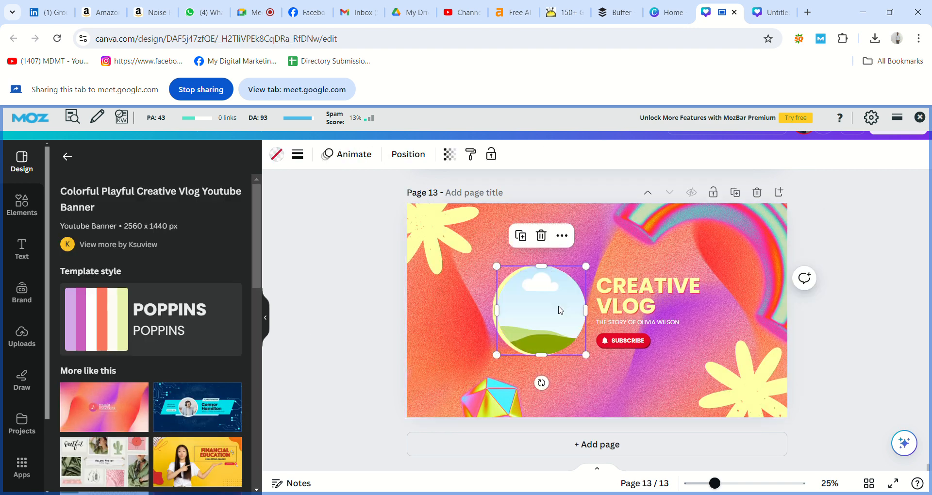
key(Delete)
Delete the yellow circle, the CREATIVE VLOG title and the subtitle line
click(552, 311)
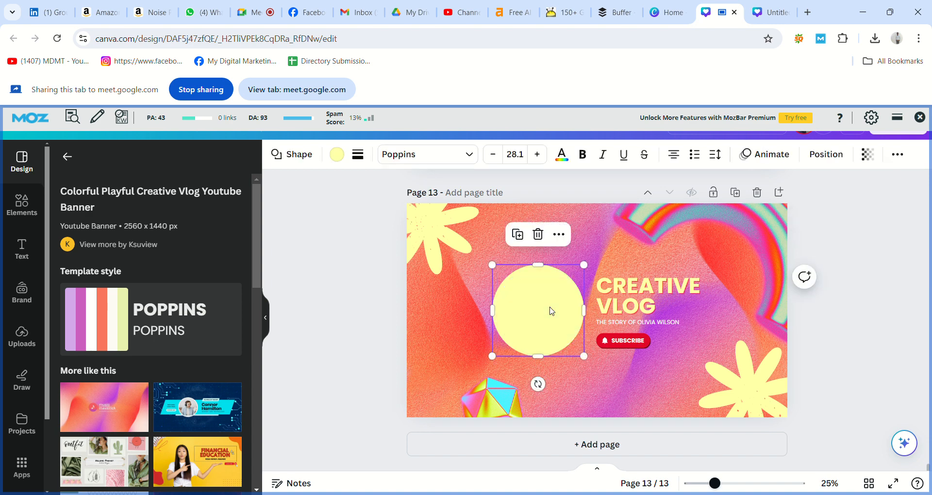
key(Delete)
click(619, 312)
key(Delete)
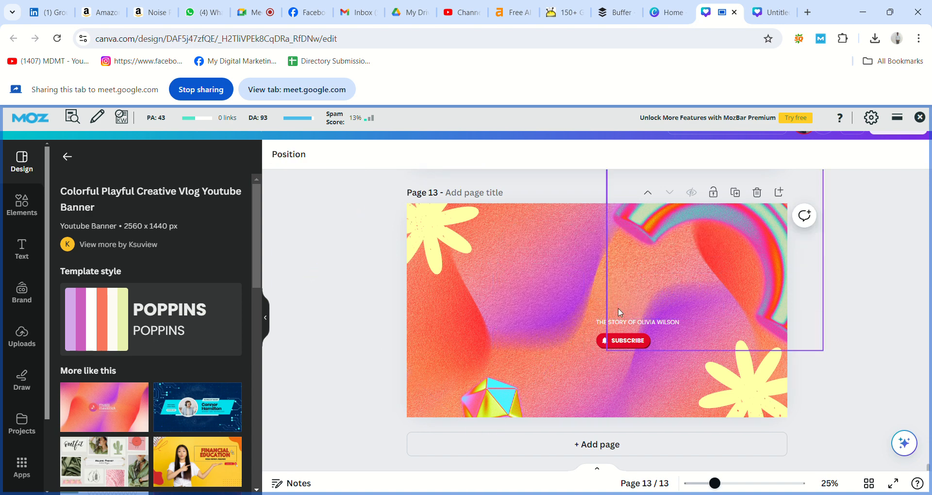
click(628, 322)
key(Delete)
Delete the subscribe button's text, bell icon, red shape and maroon shape
click(629, 342)
key(Delete)
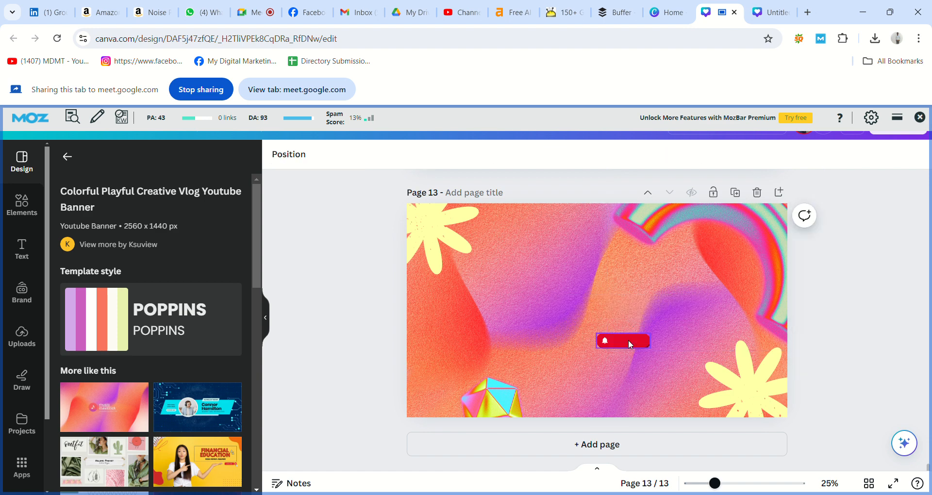
click(605, 341)
key(Delete)
click(605, 339)
key(Delete)
click(639, 345)
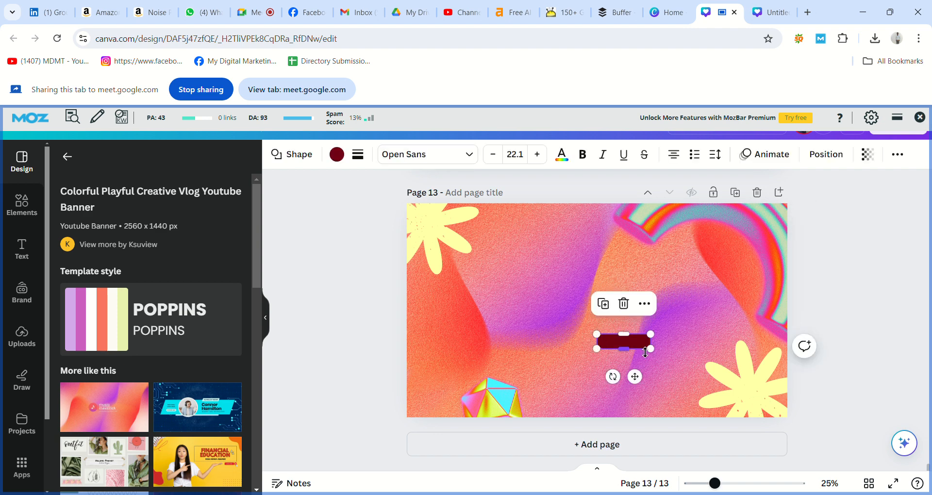
key(Delete)
scroll(857, 322, up, 1)
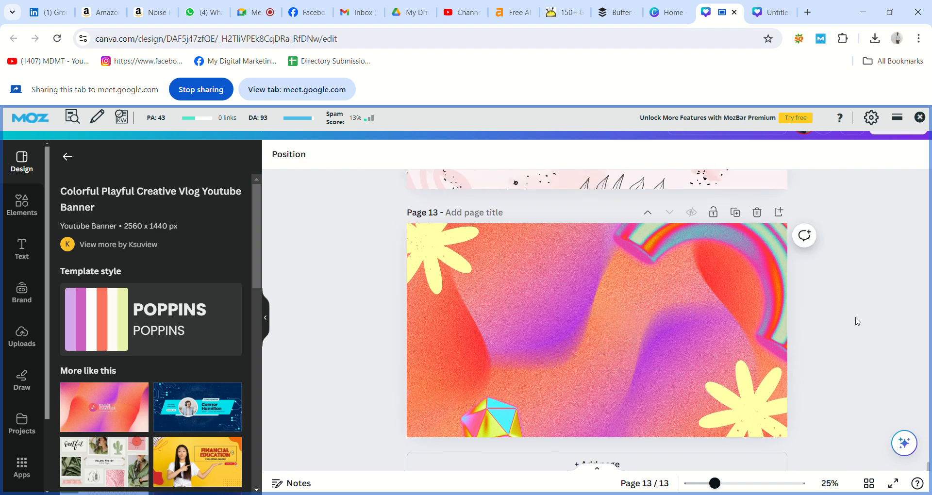
scroll(858, 321, up, 5)
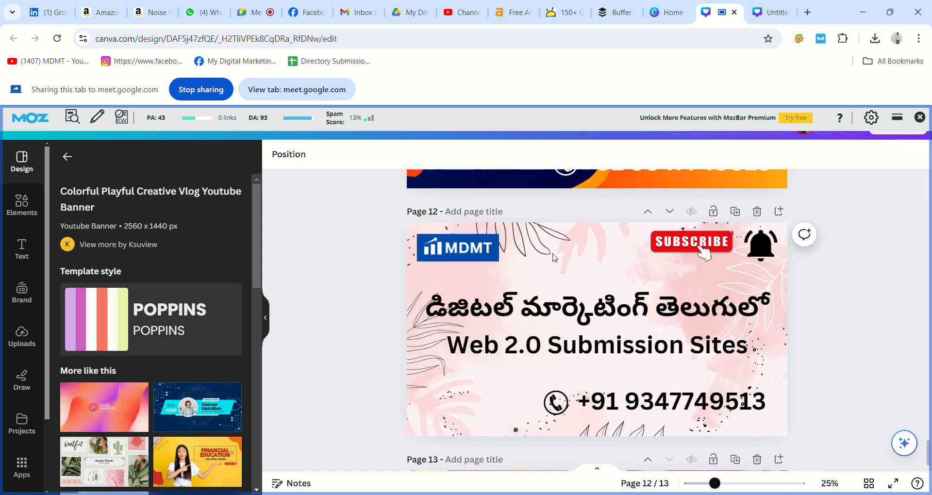
Copy the MDMT logo from page 12 onto page 13 and shrink it slightly
click(474, 249)
scroll(379, 262, down, 5)
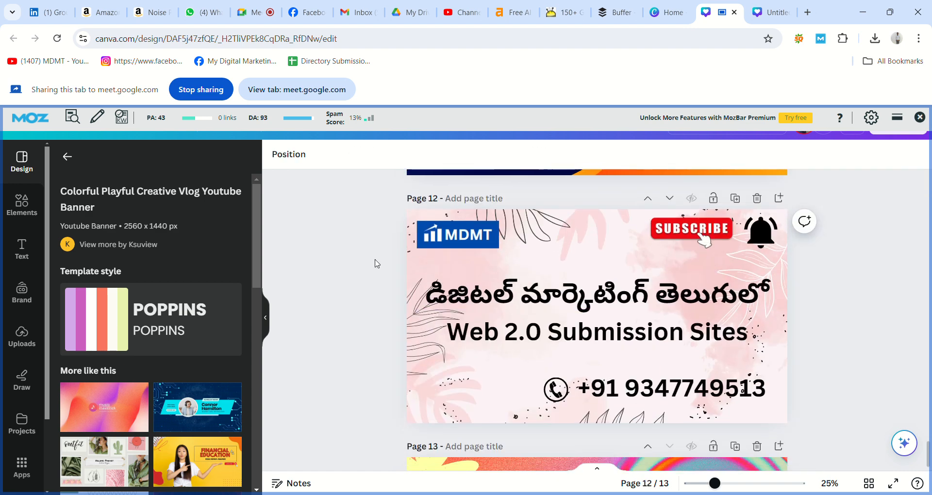
key(ctrl+v)
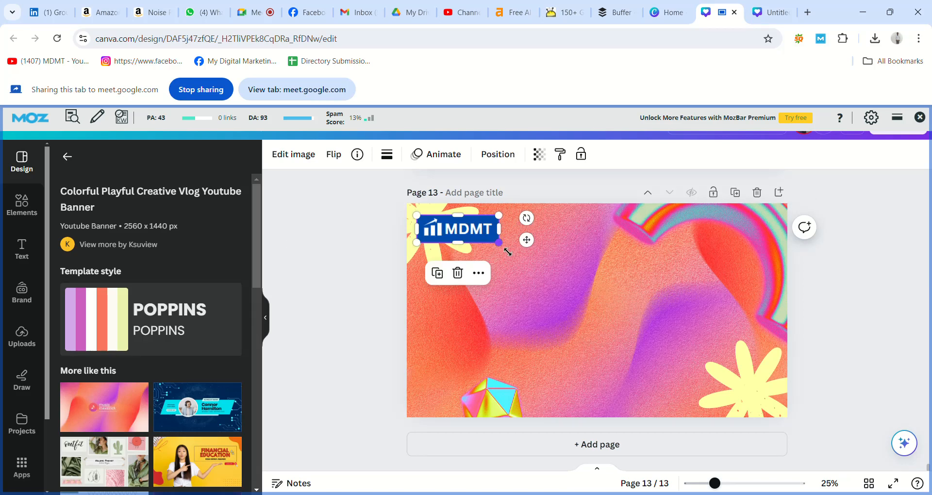
drag(507, 250, 488, 244)
click(373, 255)
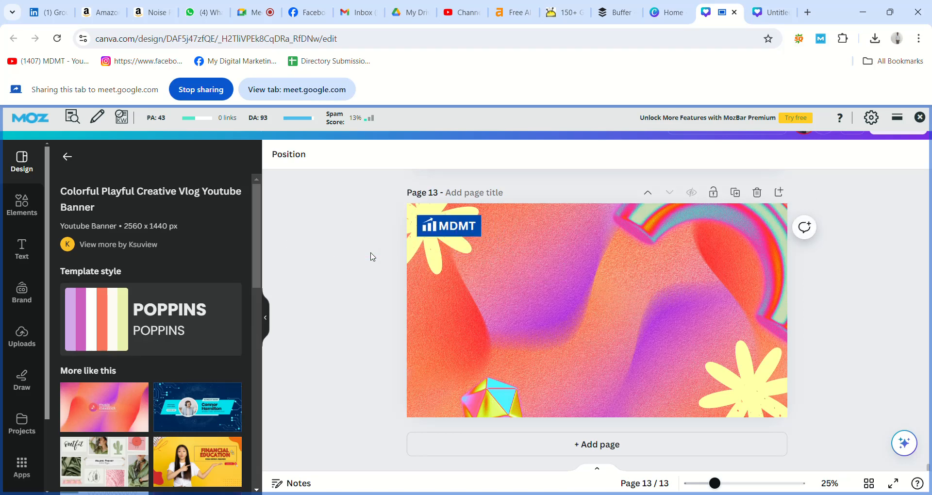
Place the SUBSCRIBE image at page 13's top right, deleting the rainbow arc
scroll(372, 256, up, 5)
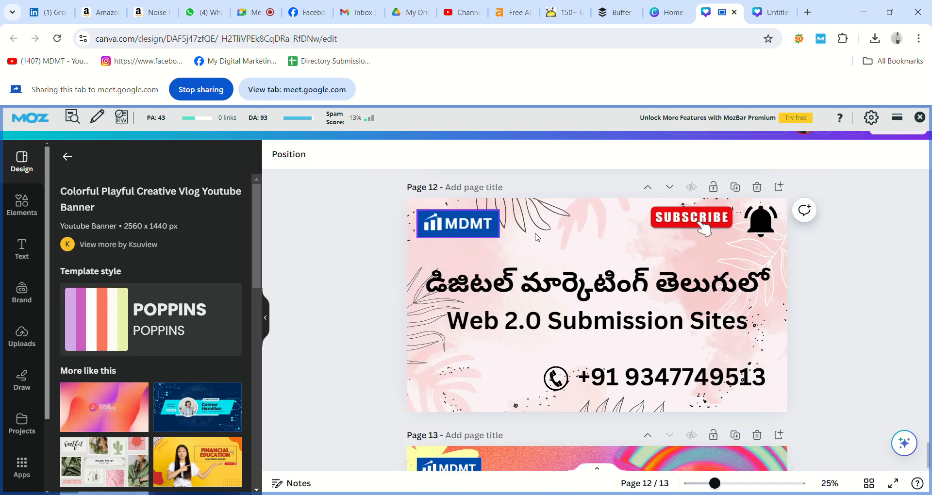
click(677, 219)
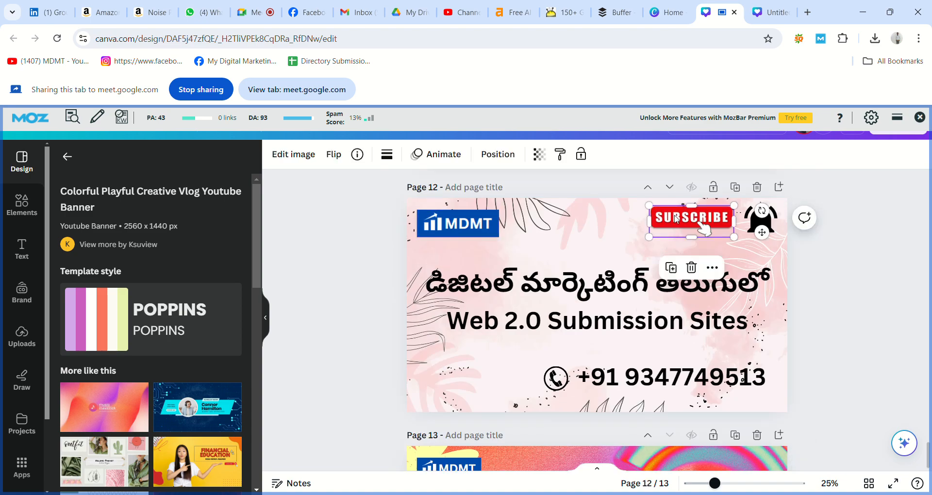
click(841, 273)
scroll(842, 273, down, 5)
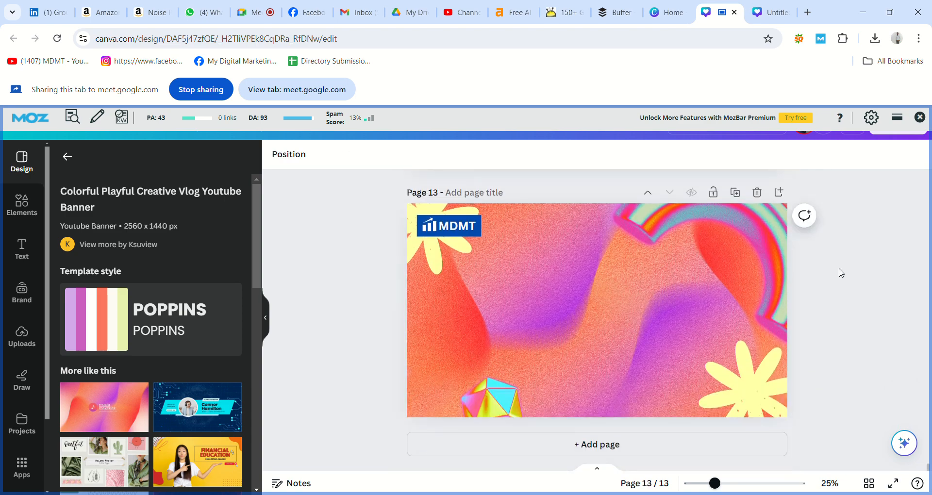
key(ctrl+v)
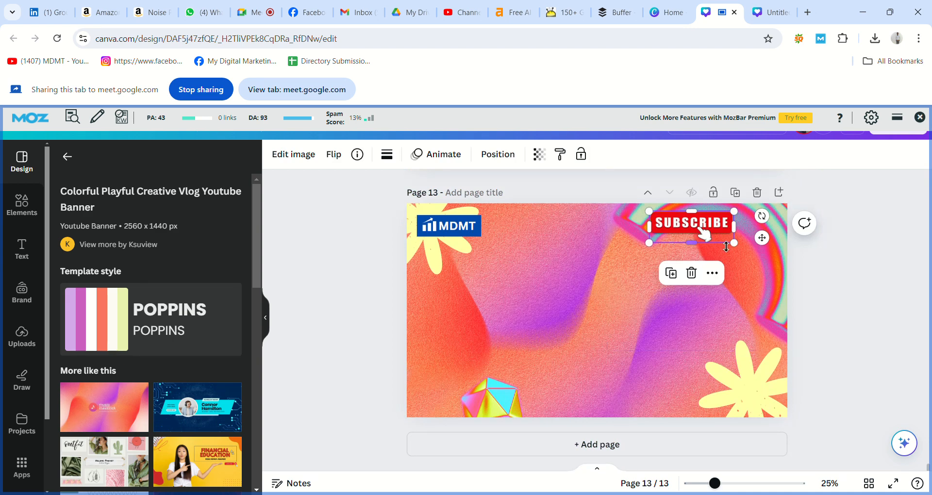
drag(719, 236, 723, 240)
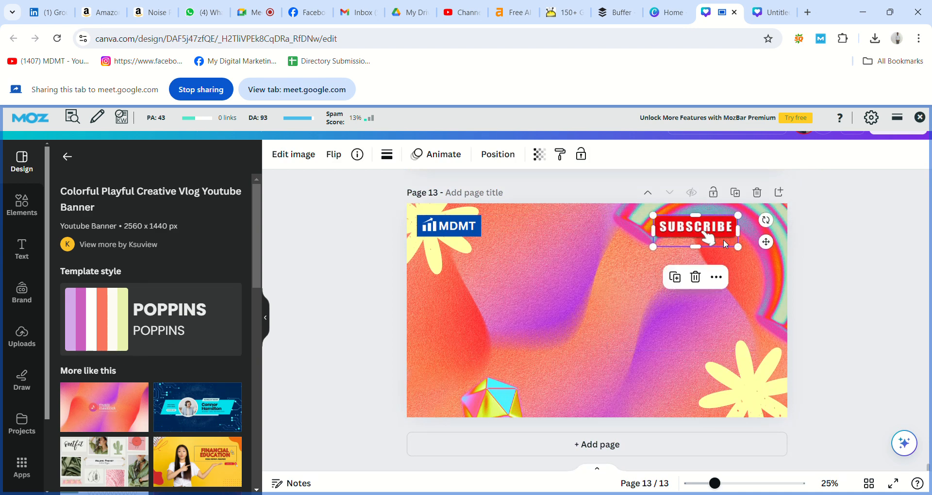
click(761, 254)
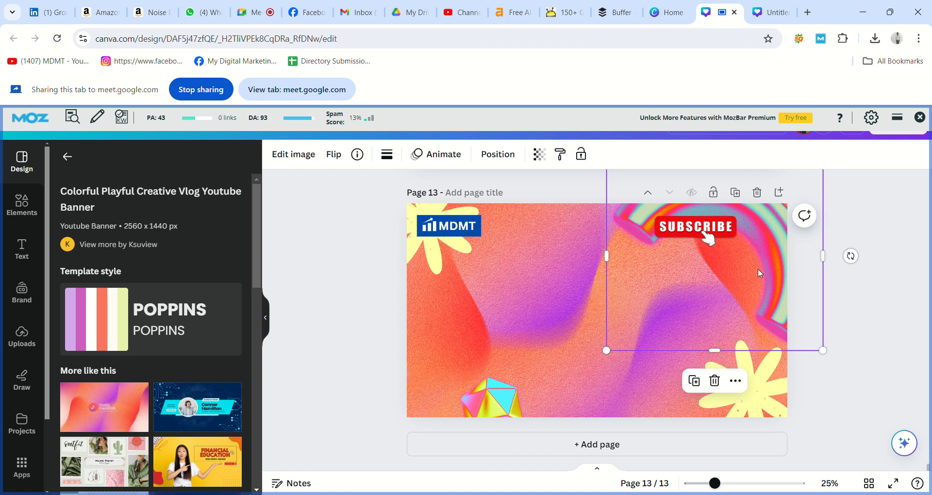
key(Delete)
click(707, 235)
drag(708, 235, 703, 230)
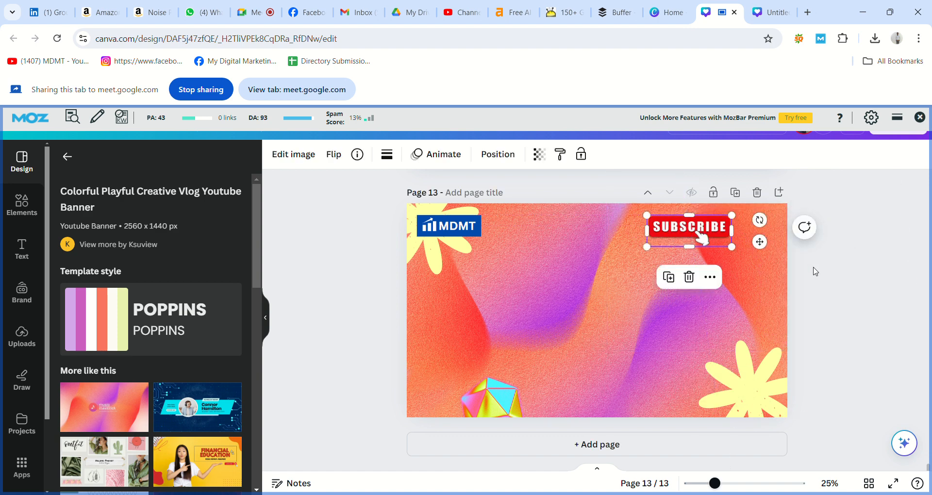
click(816, 271)
Copy the bell icon onto page 13 and shrink it beside SUBSCRIBE
scroll(814, 270, up, 5)
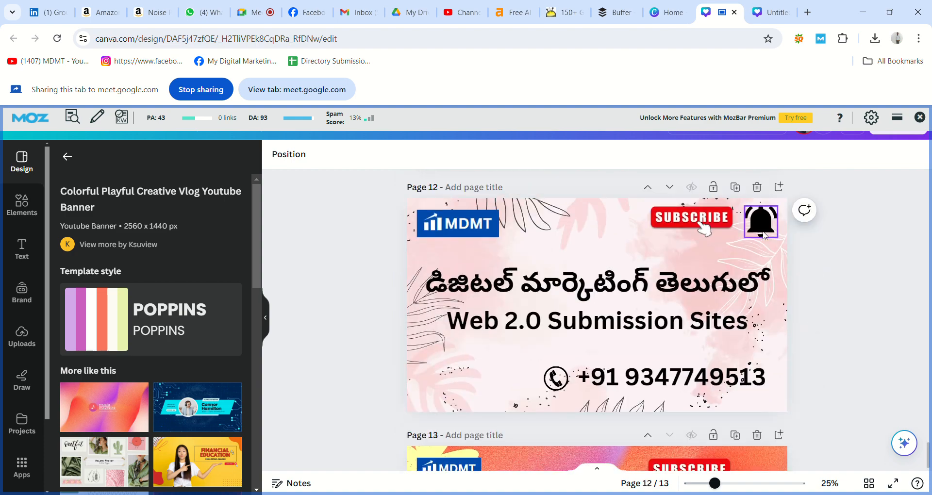
click(765, 236)
click(831, 267)
scroll(832, 268, down, 5)
key(ctrl+v)
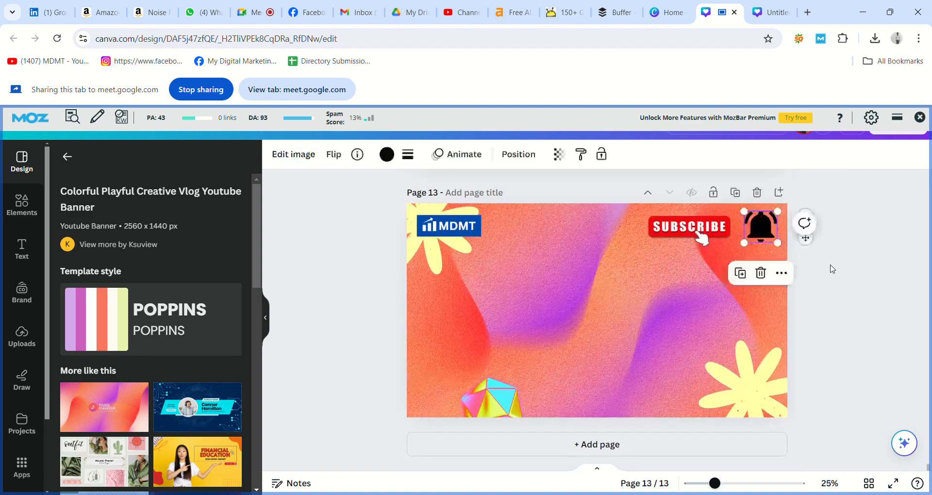
drag(787, 249, 757, 223)
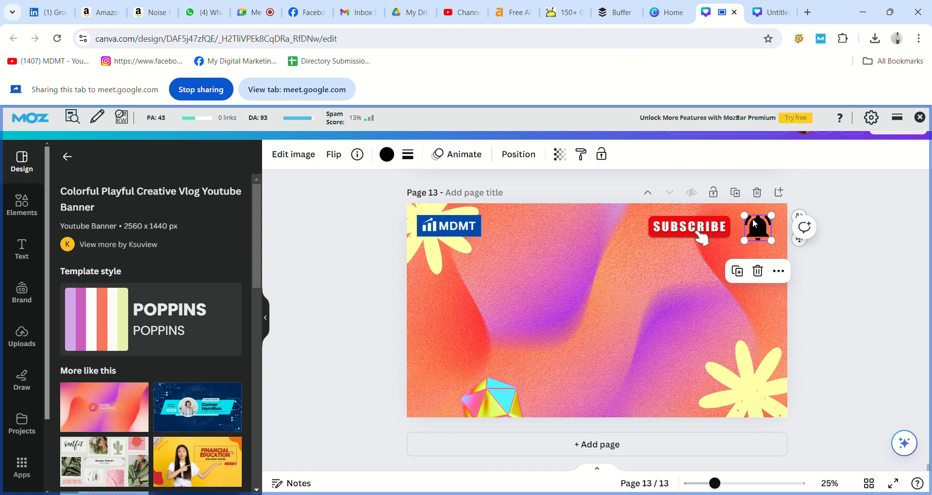
click(839, 270)
scroll(839, 270, up, 5)
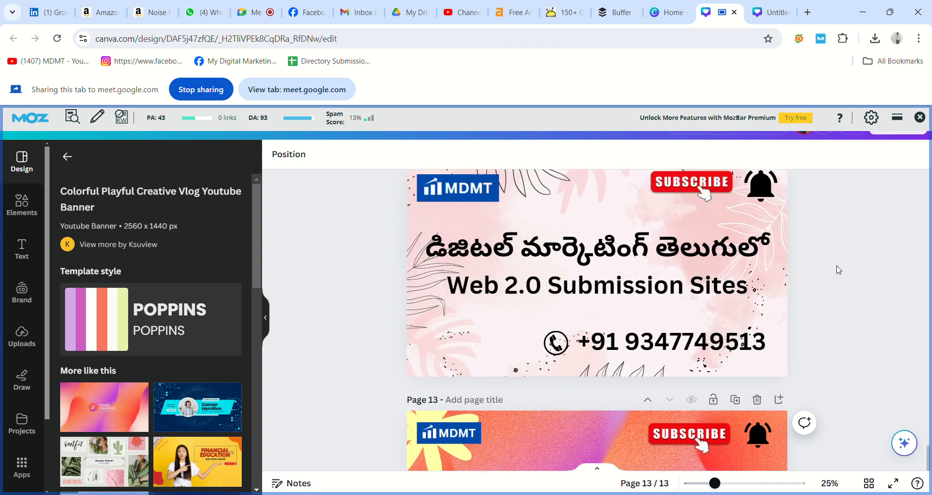
Copy the Telugu title onto page 13 and position it near the top
click(679, 254)
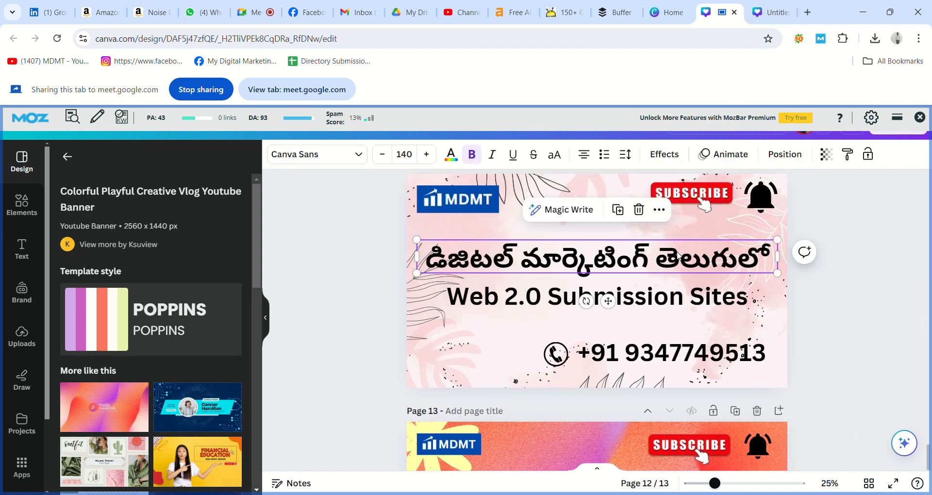
scroll(811, 319, down, 1)
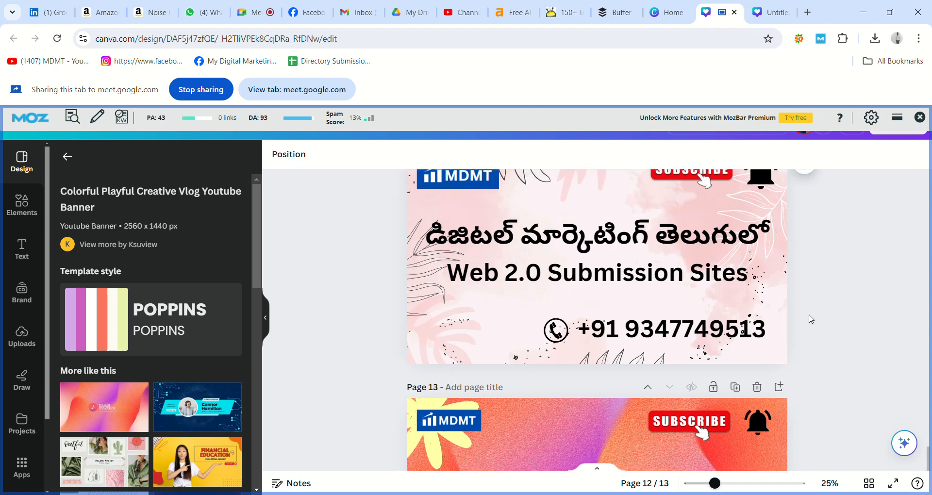
scroll(809, 318, down, 5)
key(ctrl+v)
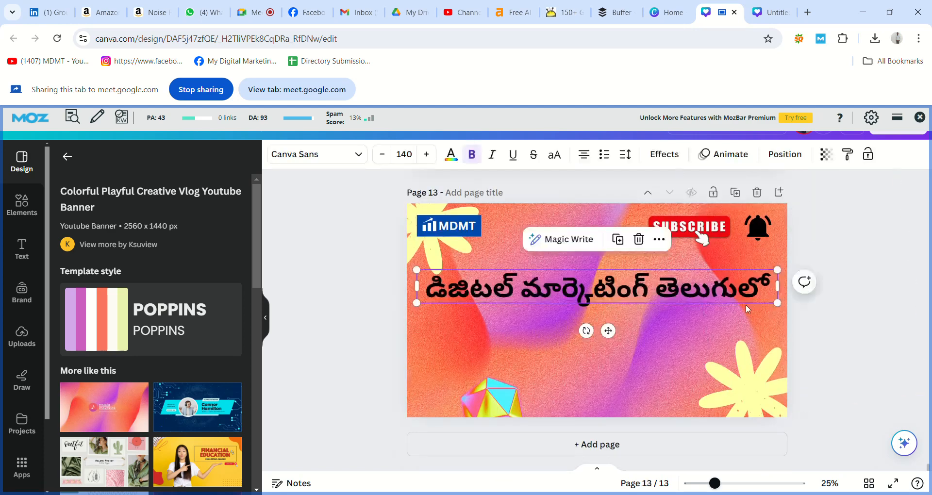
drag(720, 298, 723, 293)
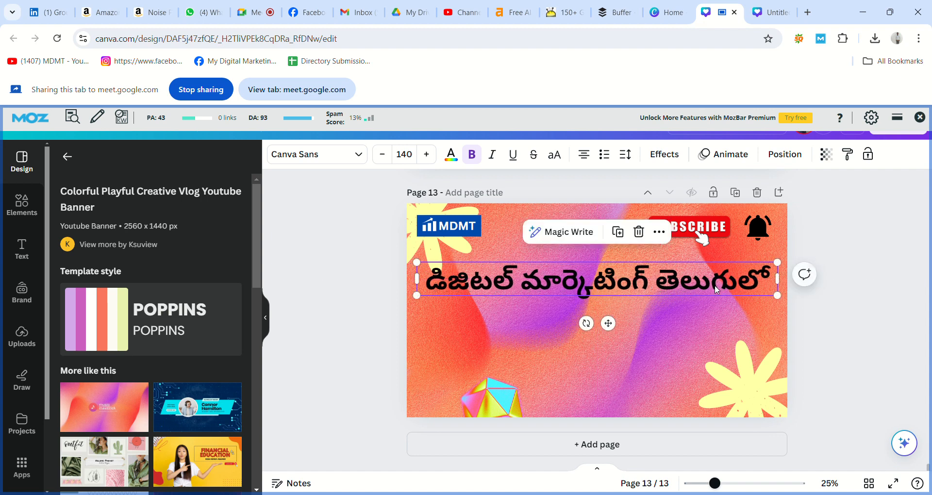
click(862, 329)
Copy the contact number onto page 13's bottom right
scroll(862, 329, up, 4)
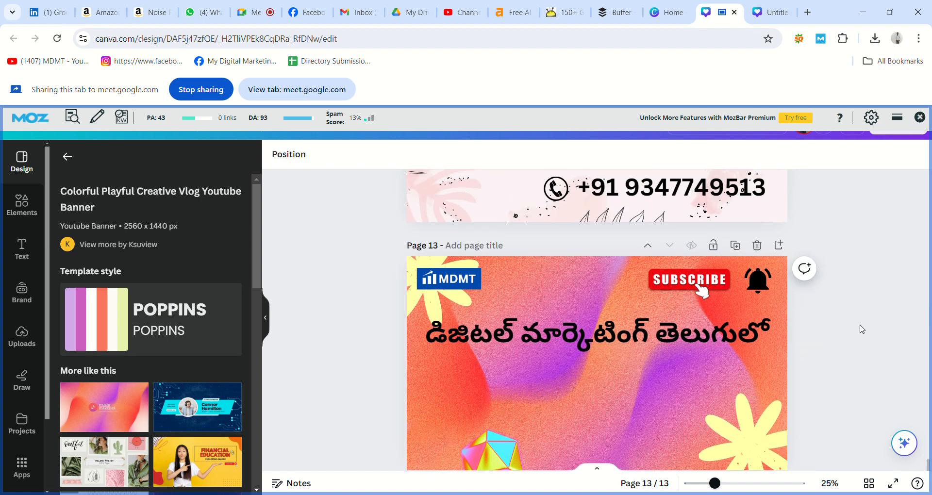
click(684, 329)
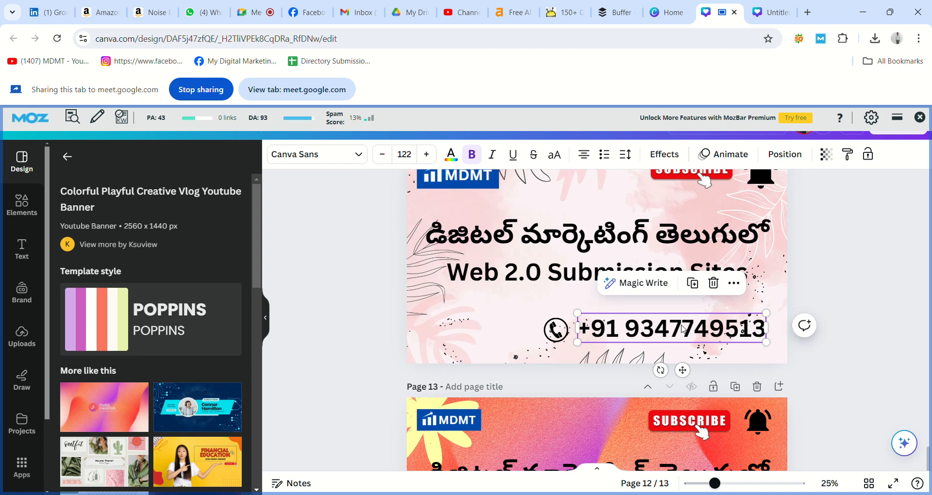
click(828, 359)
scroll(831, 362, down, 4)
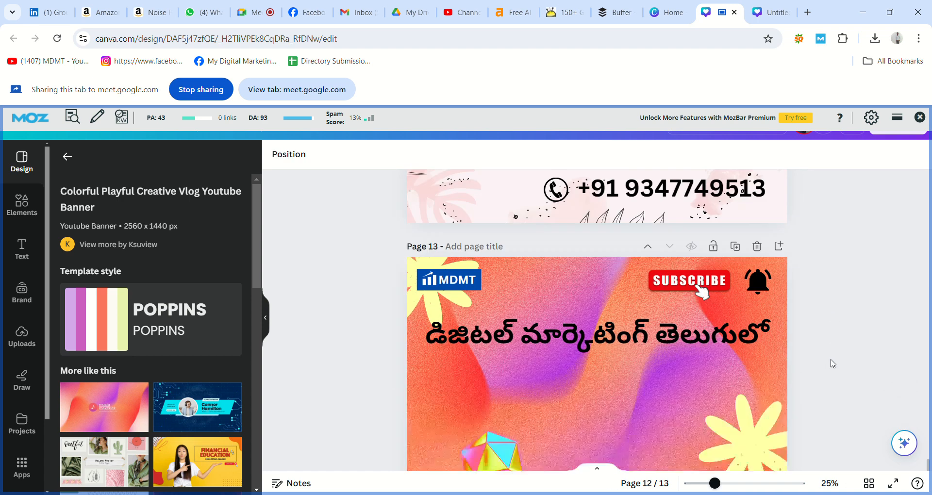
key(ctrl+v)
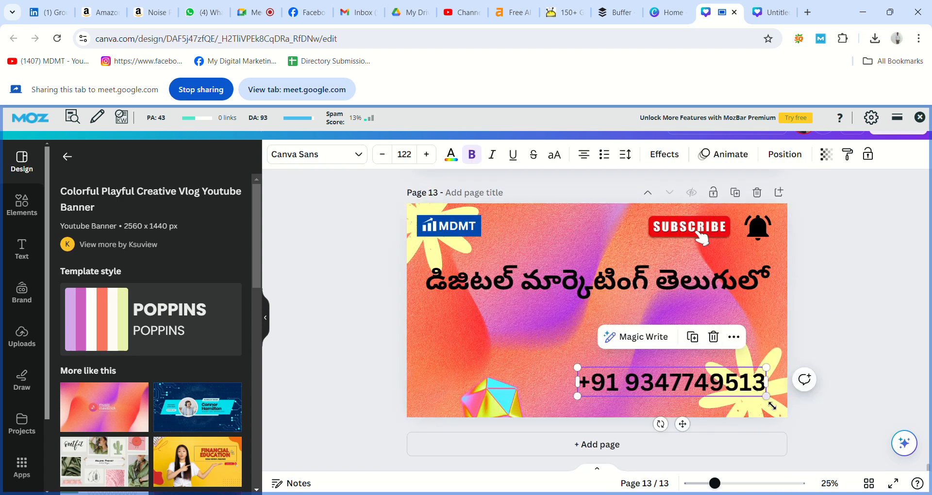
drag(753, 396, 758, 396)
click(833, 391)
Copy the phone icon onto page 13 and place it beside the contact number
scroll(833, 390, up, 3)
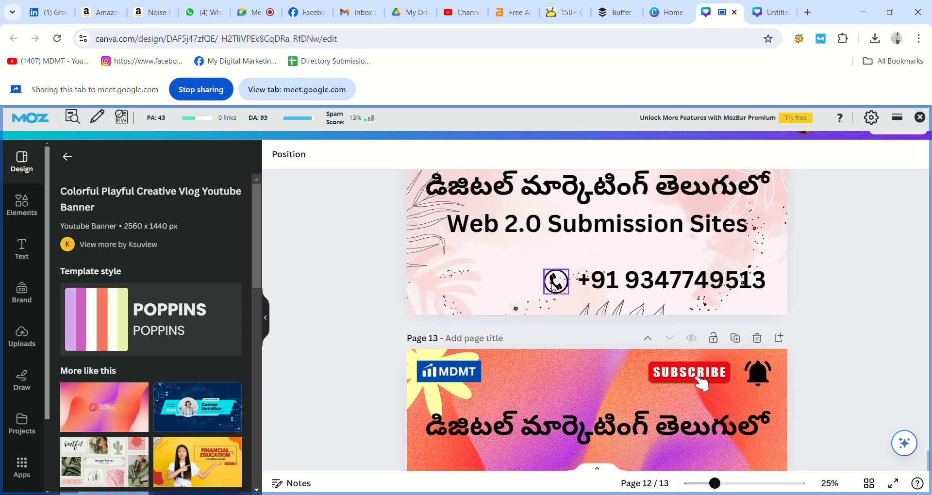
click(554, 286)
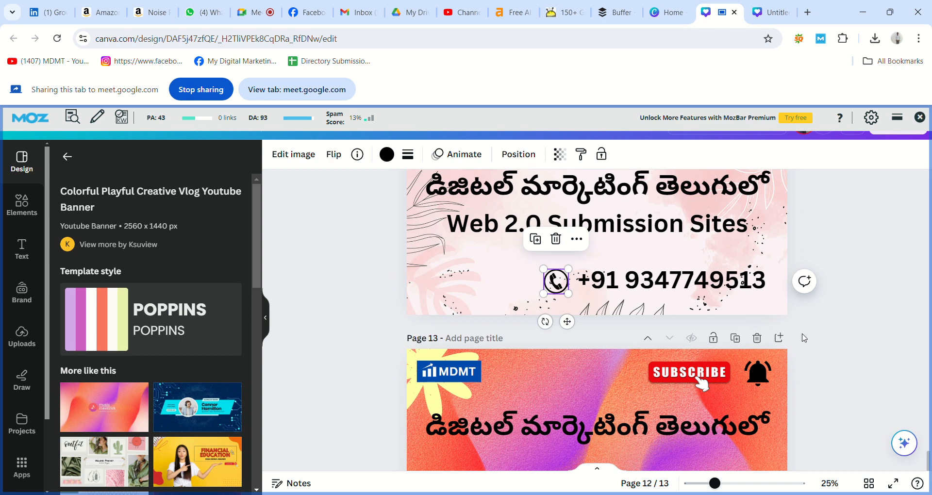
click(804, 338)
scroll(804, 338, down, 1)
scroll(803, 339, down, 5)
click(558, 383)
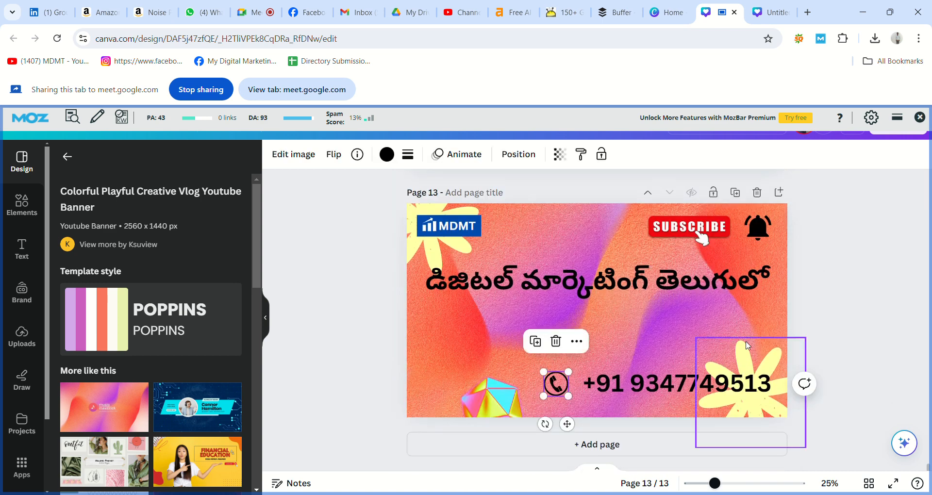
drag(556, 389, 565, 390)
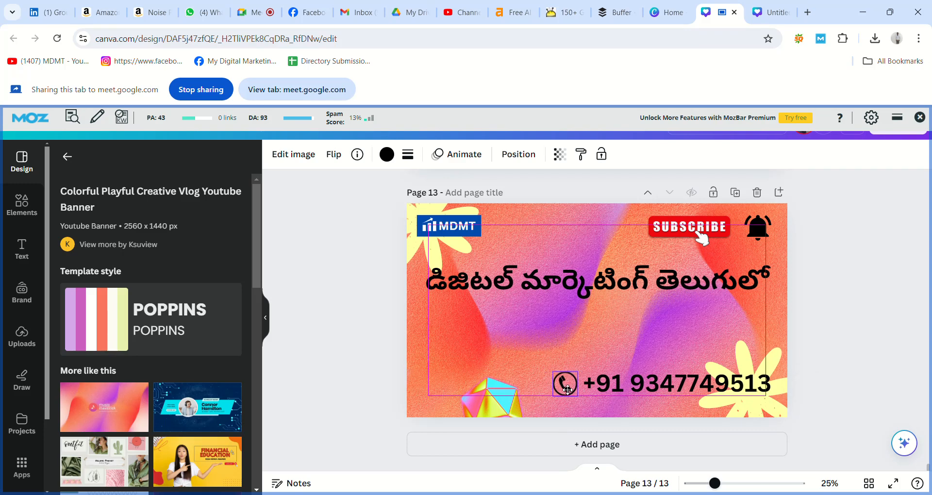
click(806, 343)
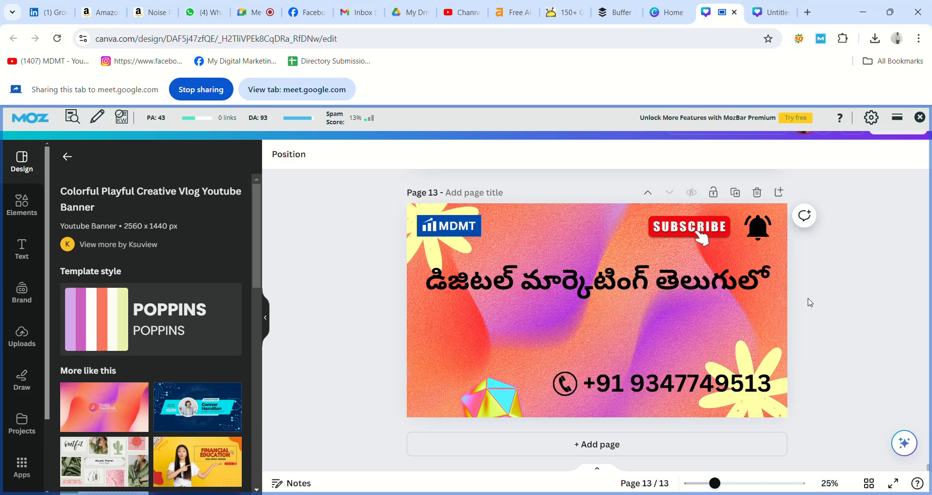
Add a heading on page 13 reading 'Guest Posting Submission sites'
click(24, 256)
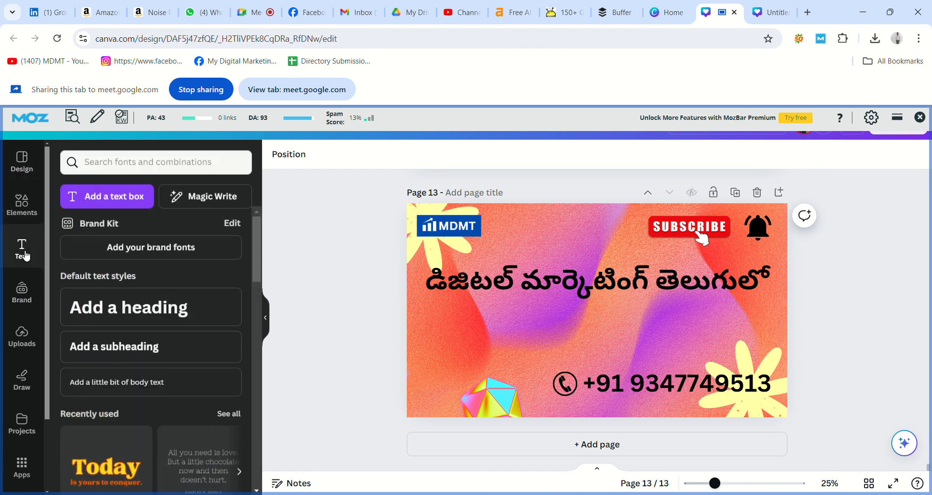
click(125, 306)
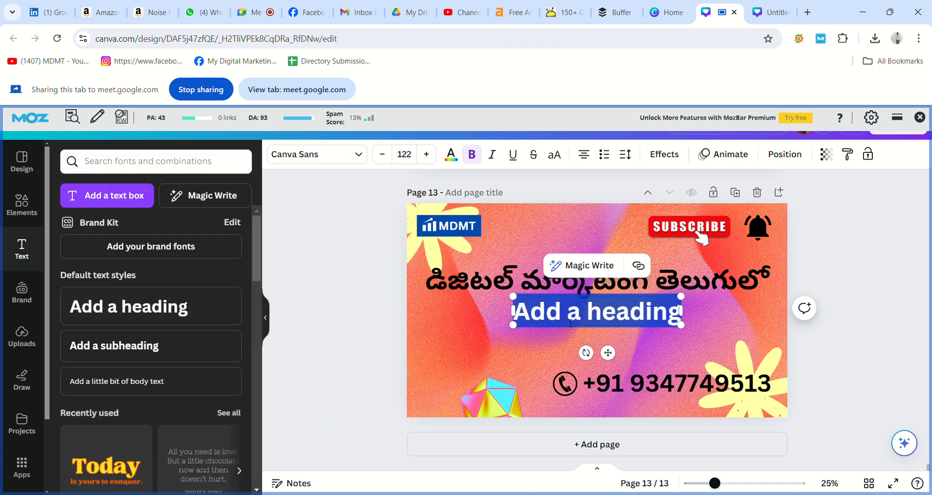
text(G)
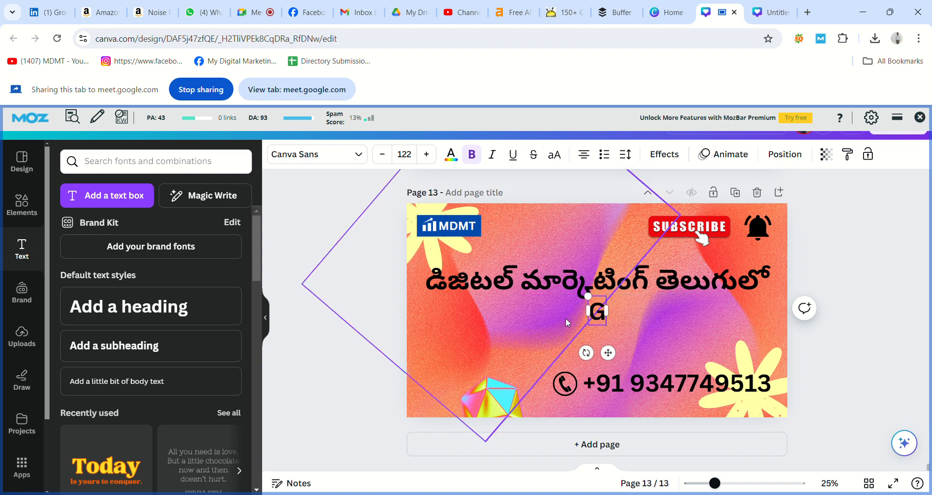
text(uest)
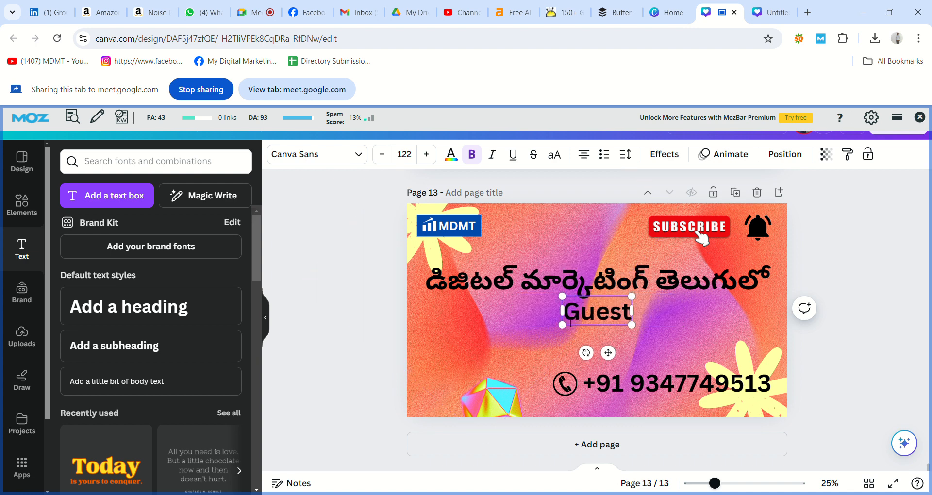
text( Post)
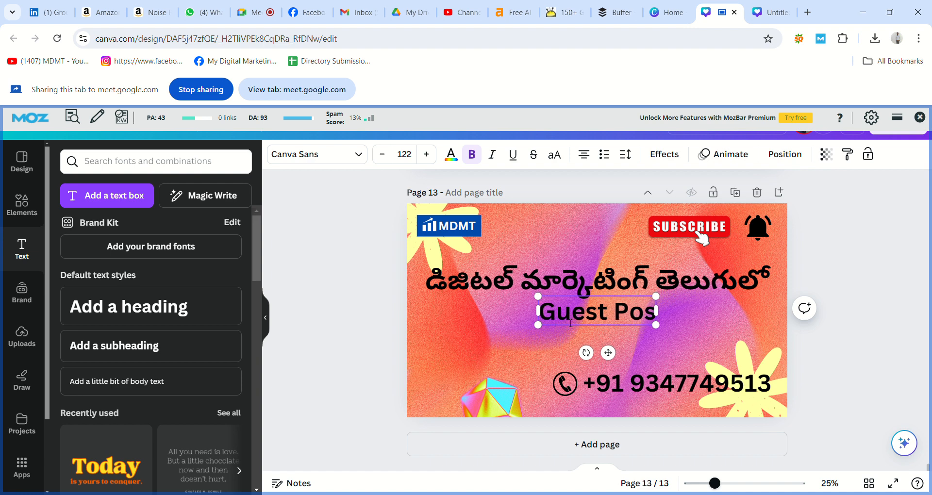
text(ing)
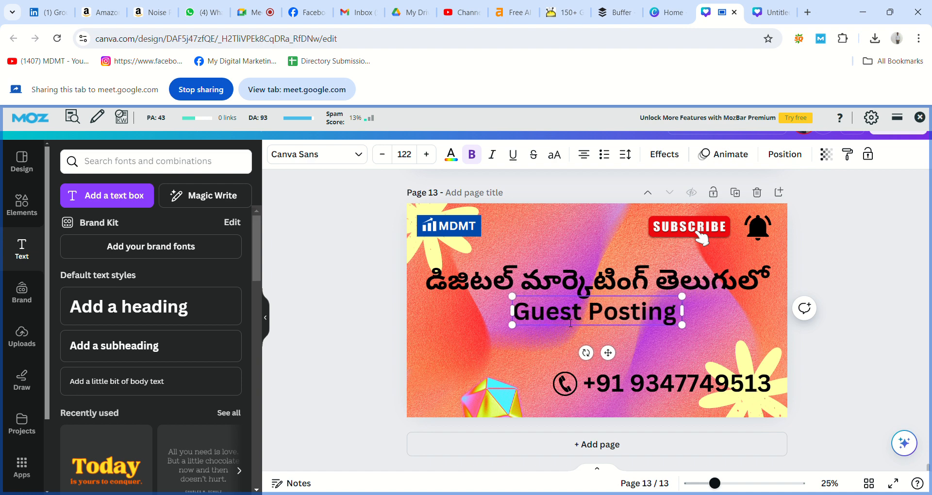
text( Submi)
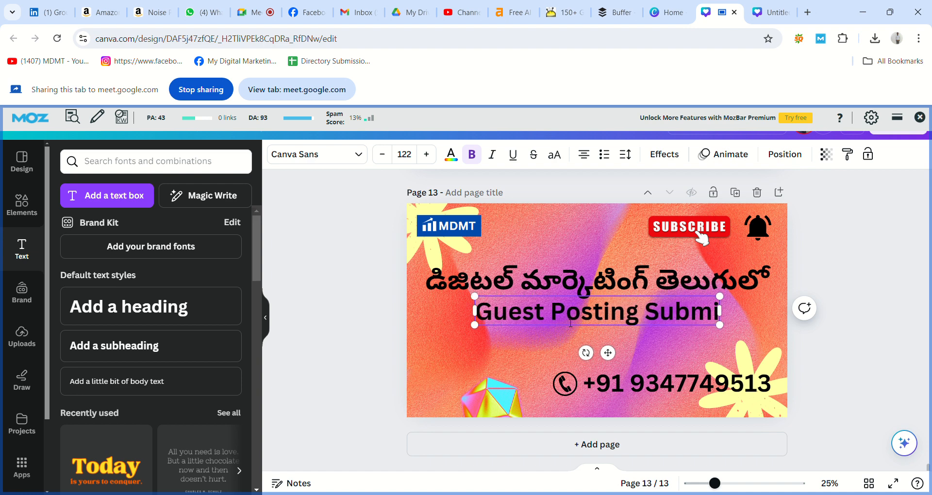
text(ssion)
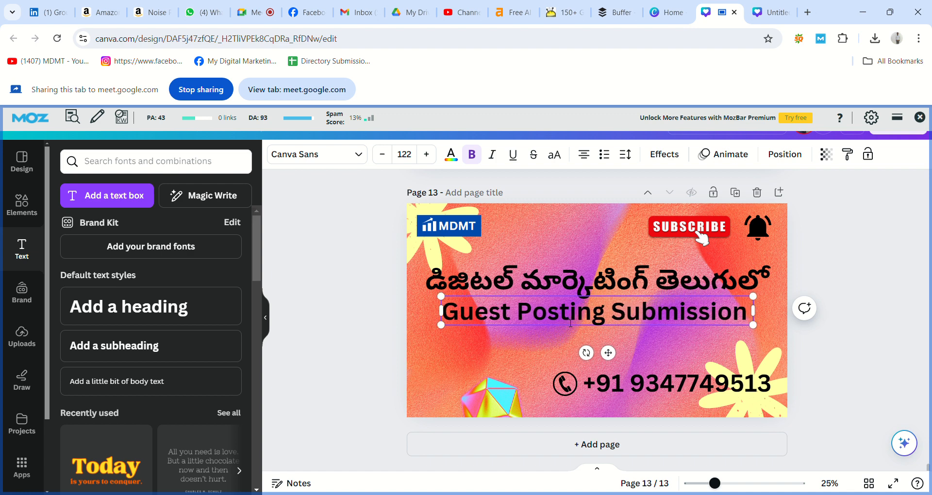
text( sites)
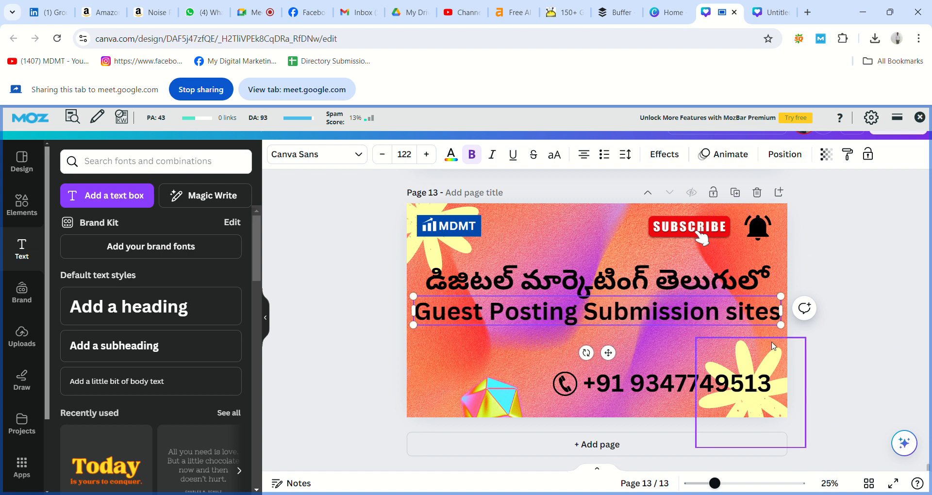
click(813, 347)
Shrink the subtitle to size 106, centre it, and delete a letter from 'Guest'
click(734, 314)
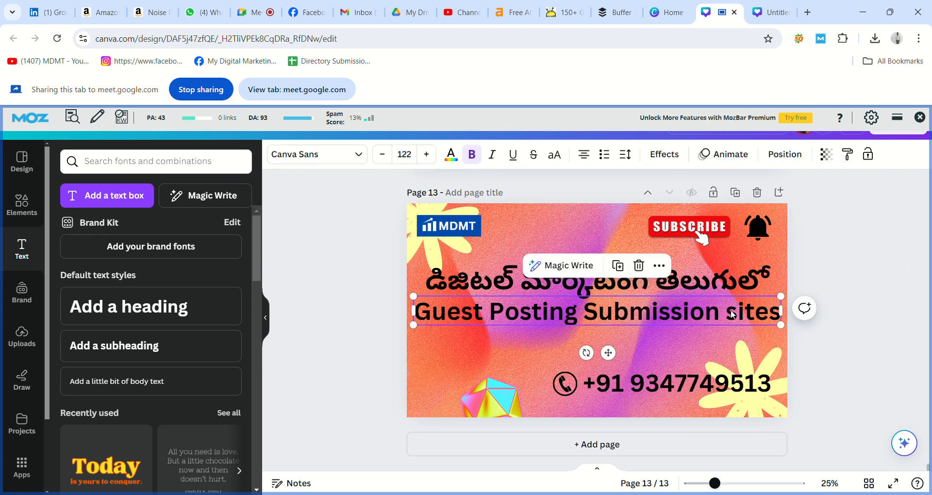
drag(790, 332, 740, 330)
drag(689, 314, 714, 316)
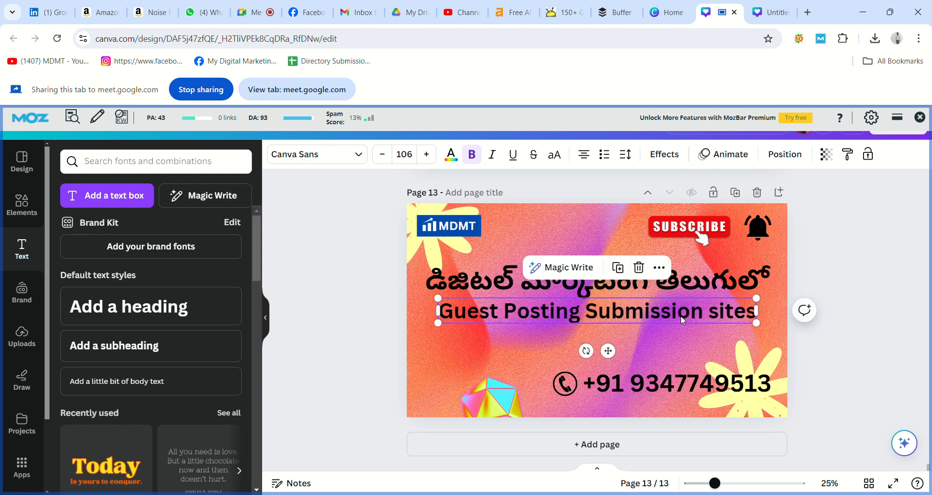
double_click(484, 314)
click(485, 314)
key(BackSpace)
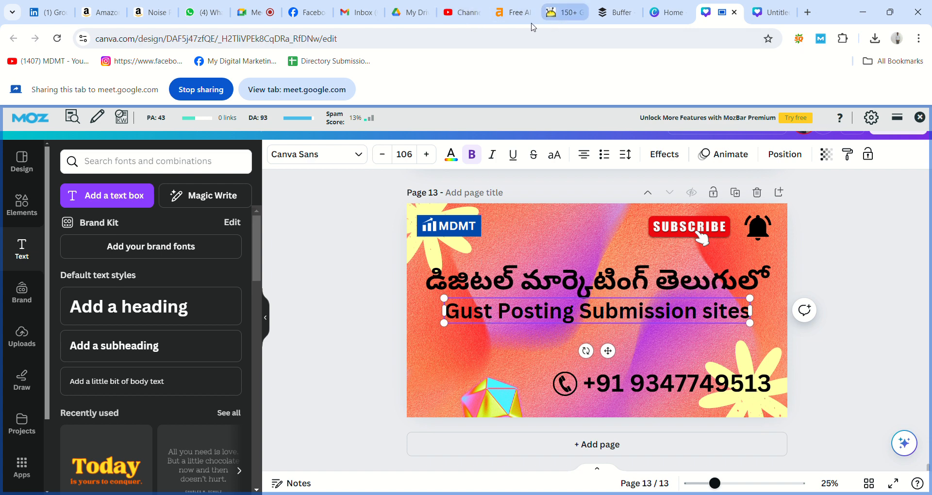
View the off-page technique slides in the Google Drive presentation, then return to Canva
click(417, 17)
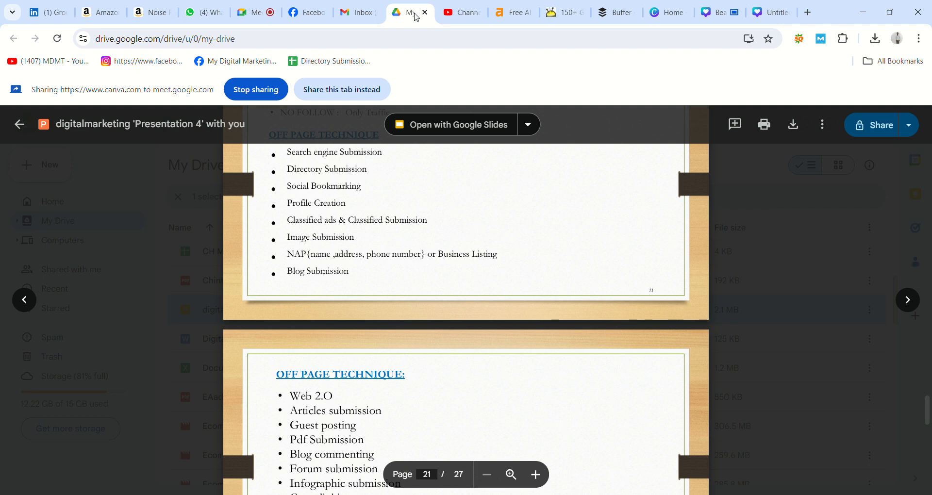
click(725, 12)
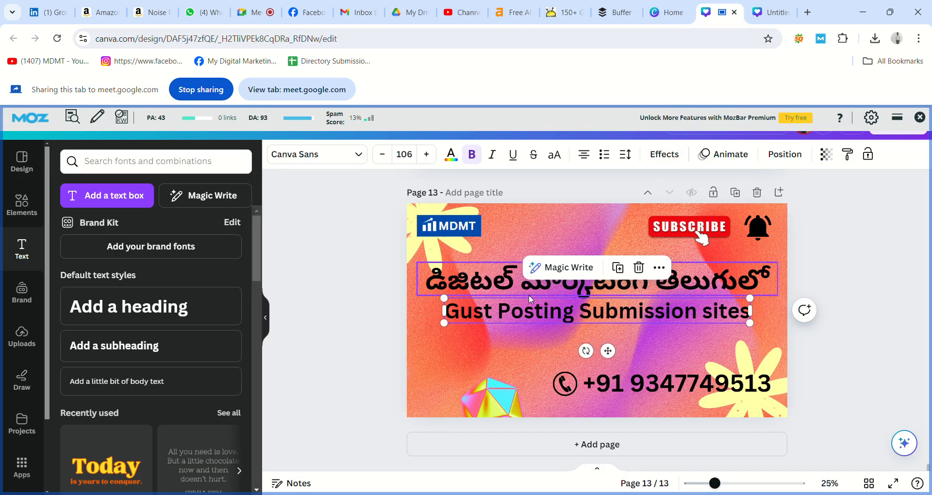
Add the missing 'e' so the subtitle reads 'Guest Posting Submission sites'
click(480, 314)
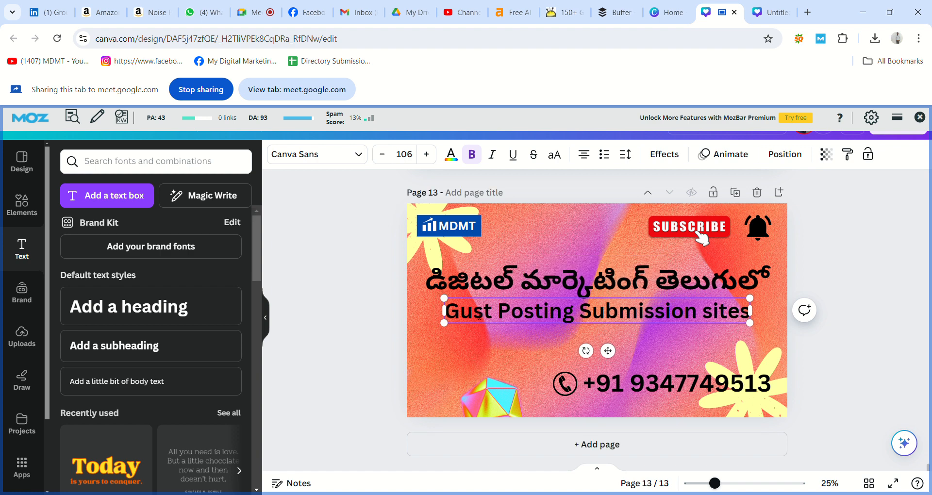
text(e)
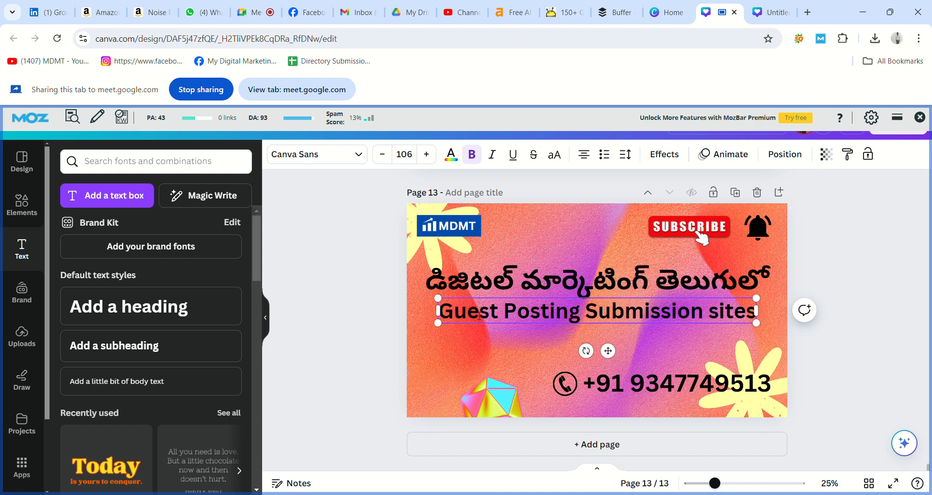
click(806, 364)
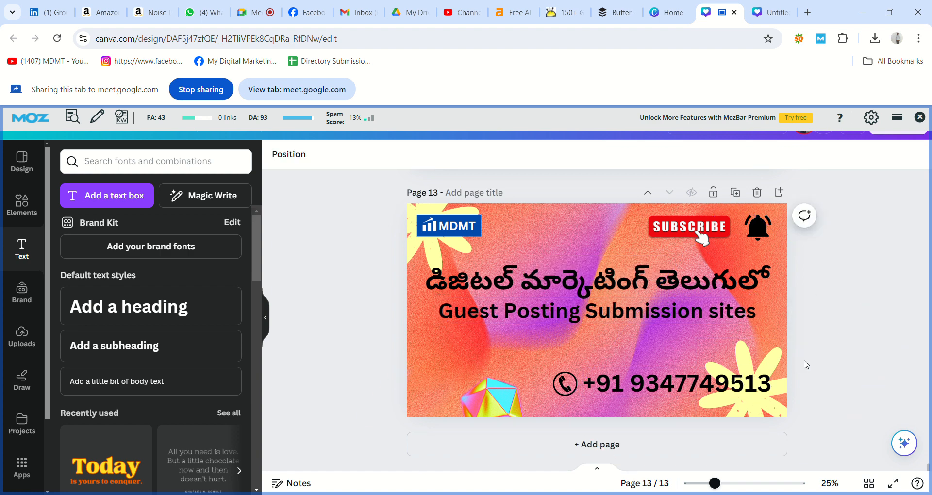
Move the subtitle and the Telugu title slightly lower on the banner
click(700, 320)
drag(700, 320, 695, 339)
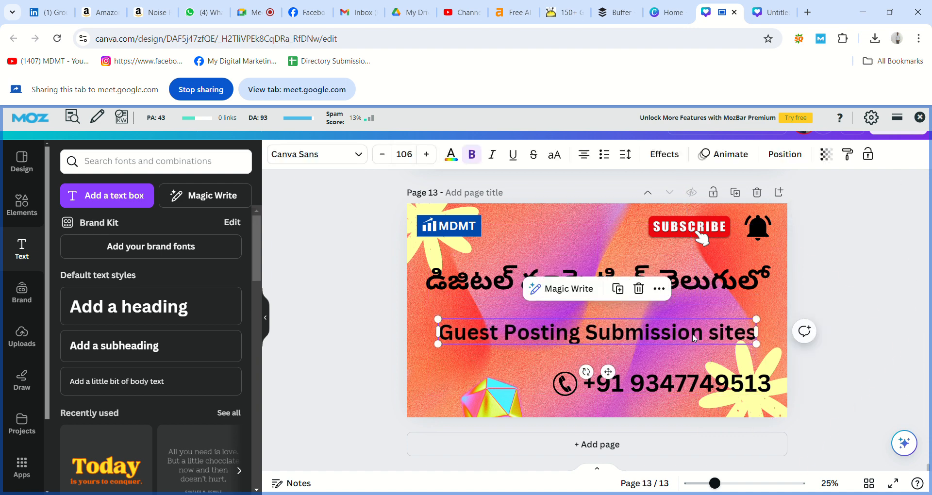
drag(694, 293, 696, 307)
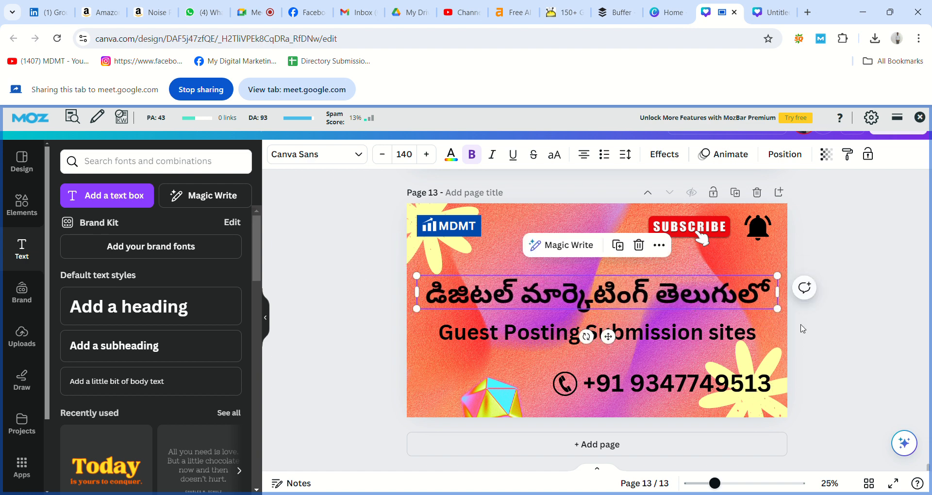
click(837, 323)
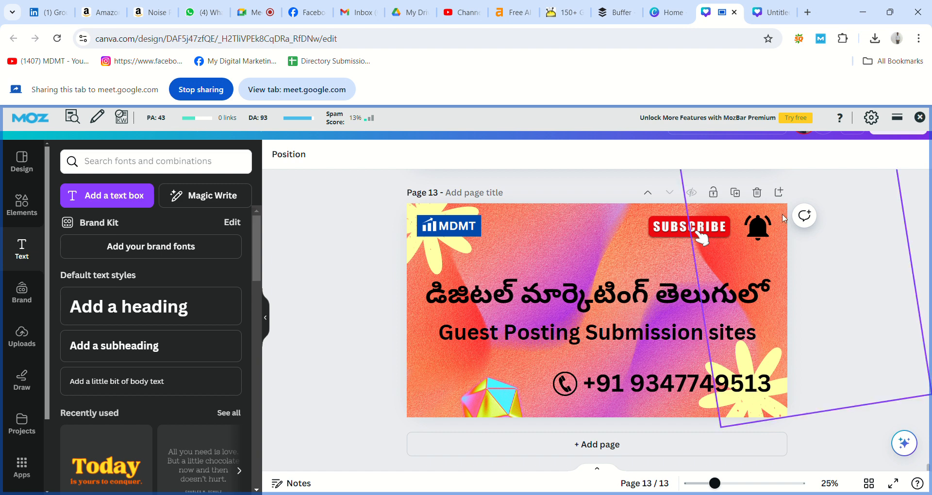
Switch to the Canva home page and share that tab to the meeting instead
click(672, 13)
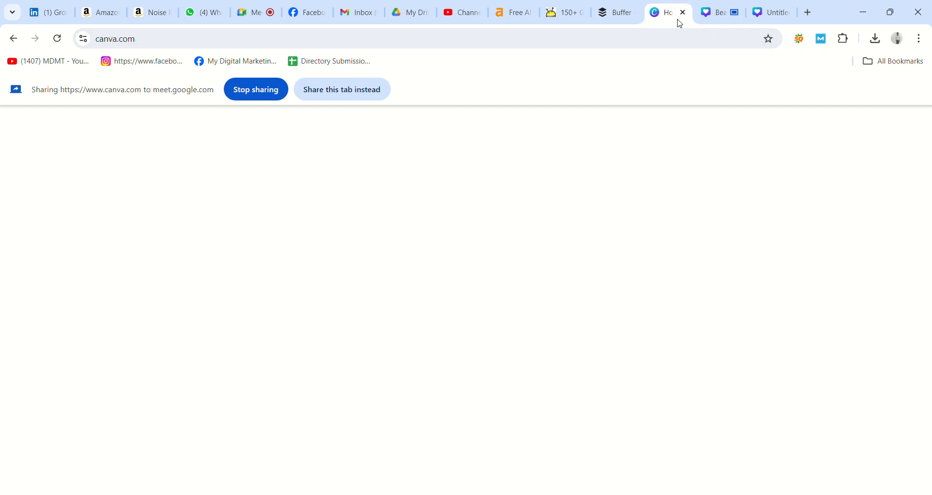
click(360, 88)
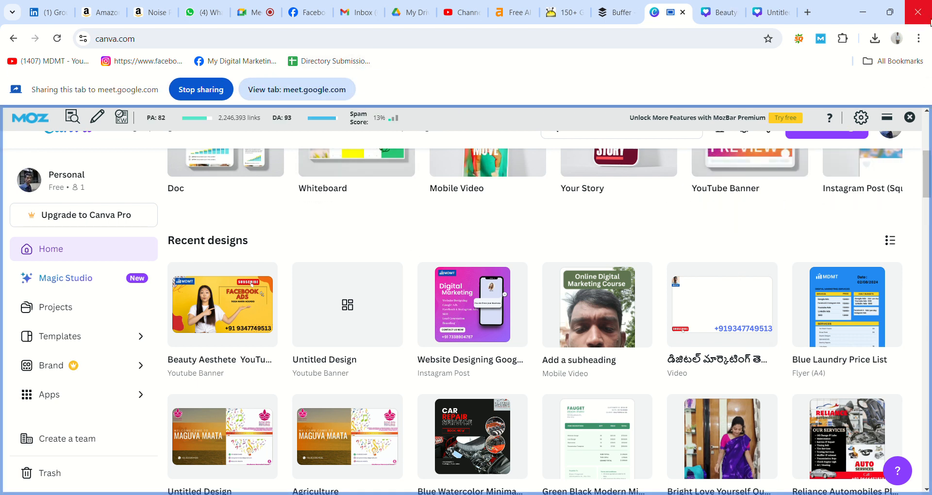
drag(926, 170, 926, 120)
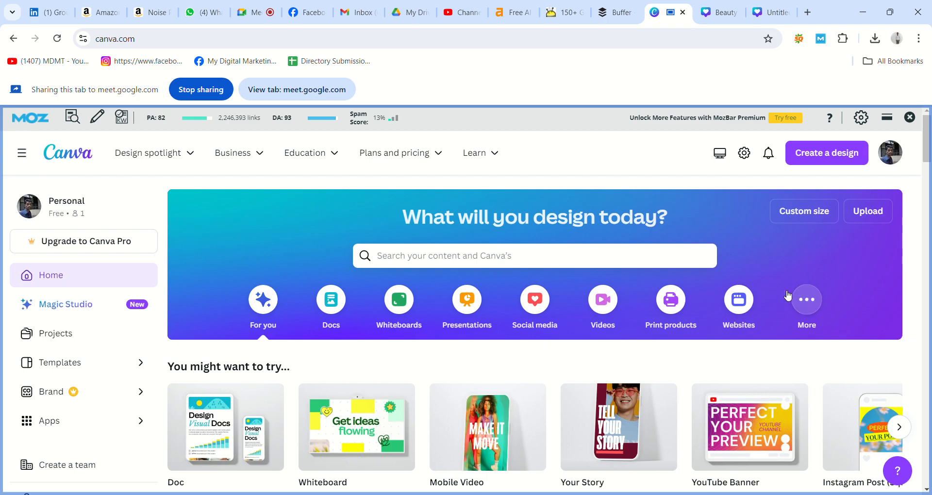
mouse_move(929, 123)
mouse_down()
mouse_move(929, 236)
mouse_move(929, 124)
mouse_up()
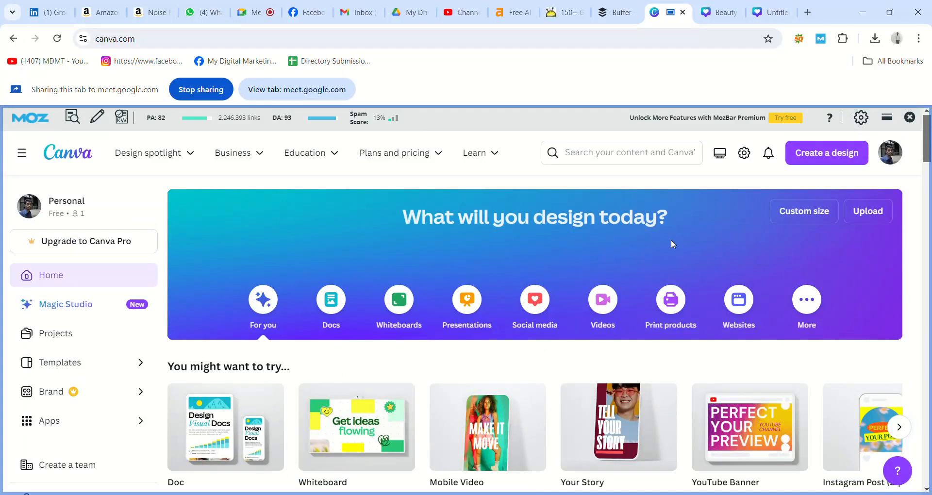
Browse the Social media templates, then open and close the Create a design list
click(543, 313)
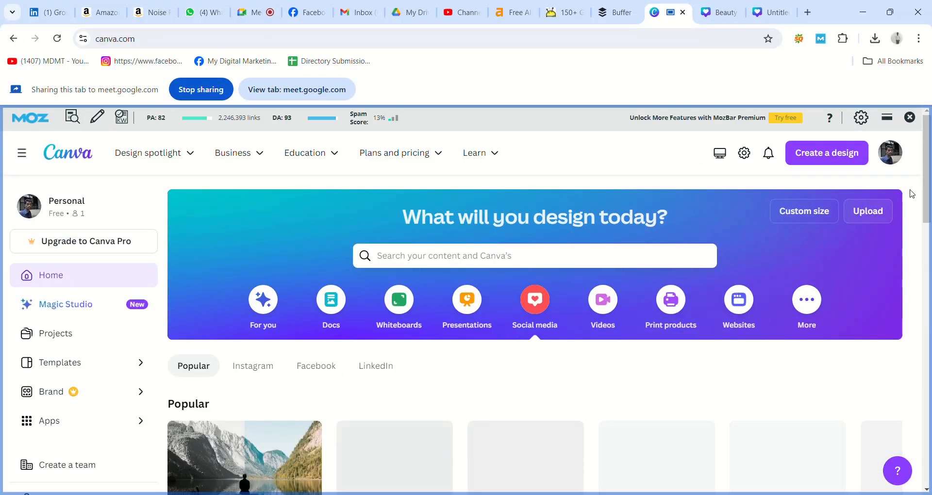
drag(930, 184, 930, 469)
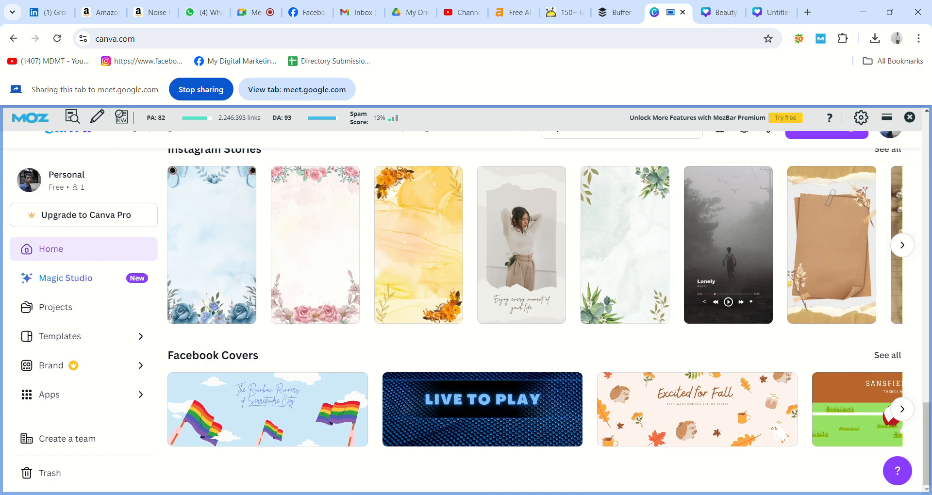
drag(927, 430, 917, 151)
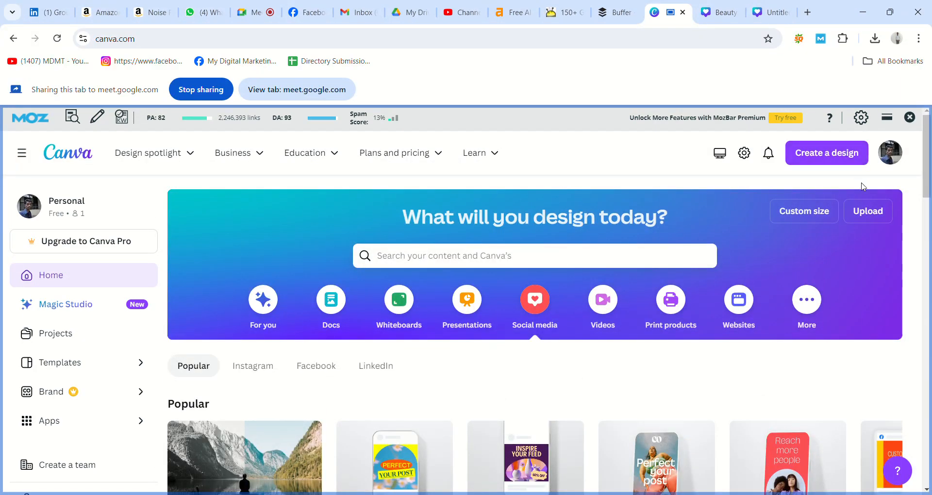
click(843, 161)
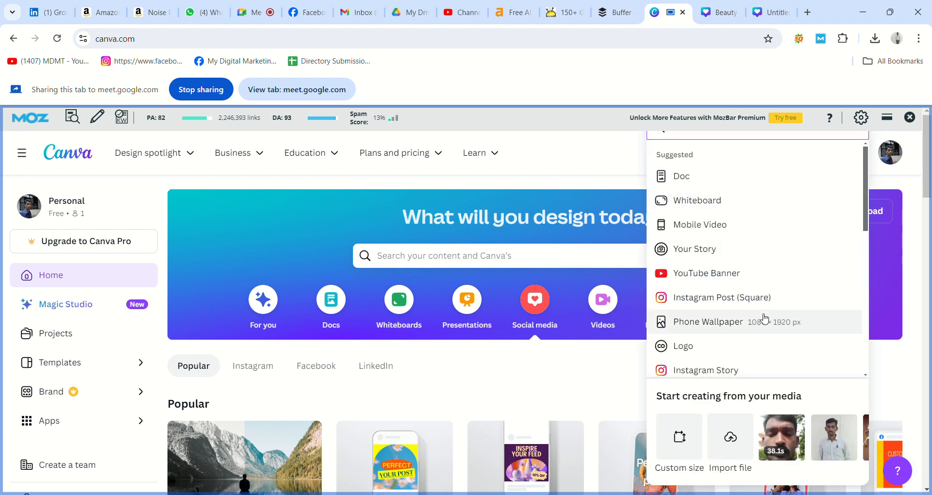
drag(864, 227, 843, 375)
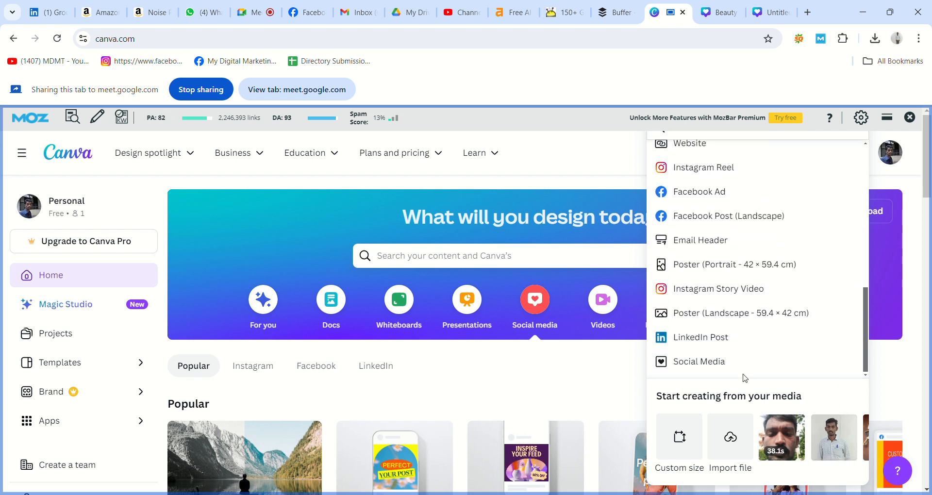
click(917, 186)
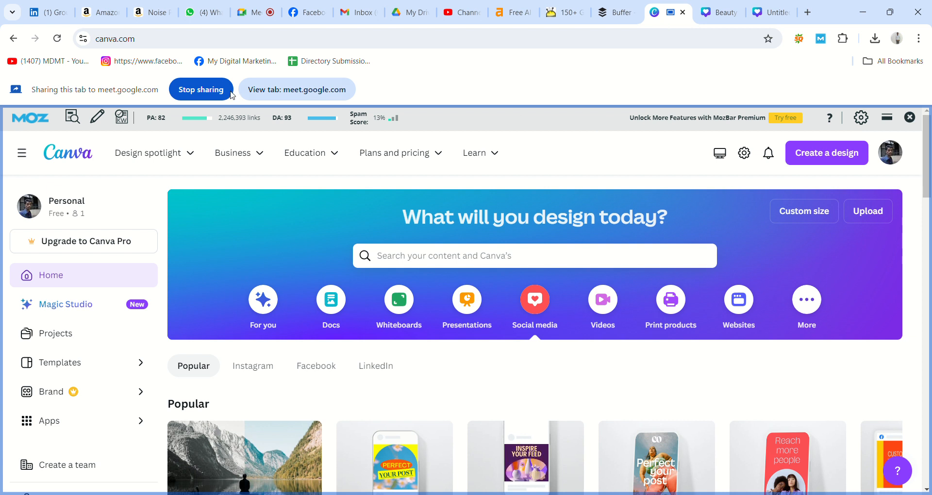
Stop sharing the Canva home tab with the meeting
click(201, 89)
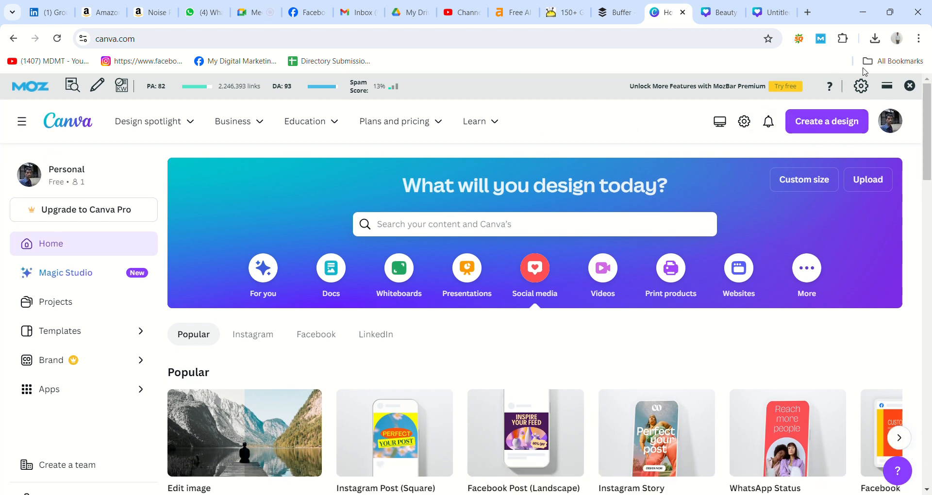